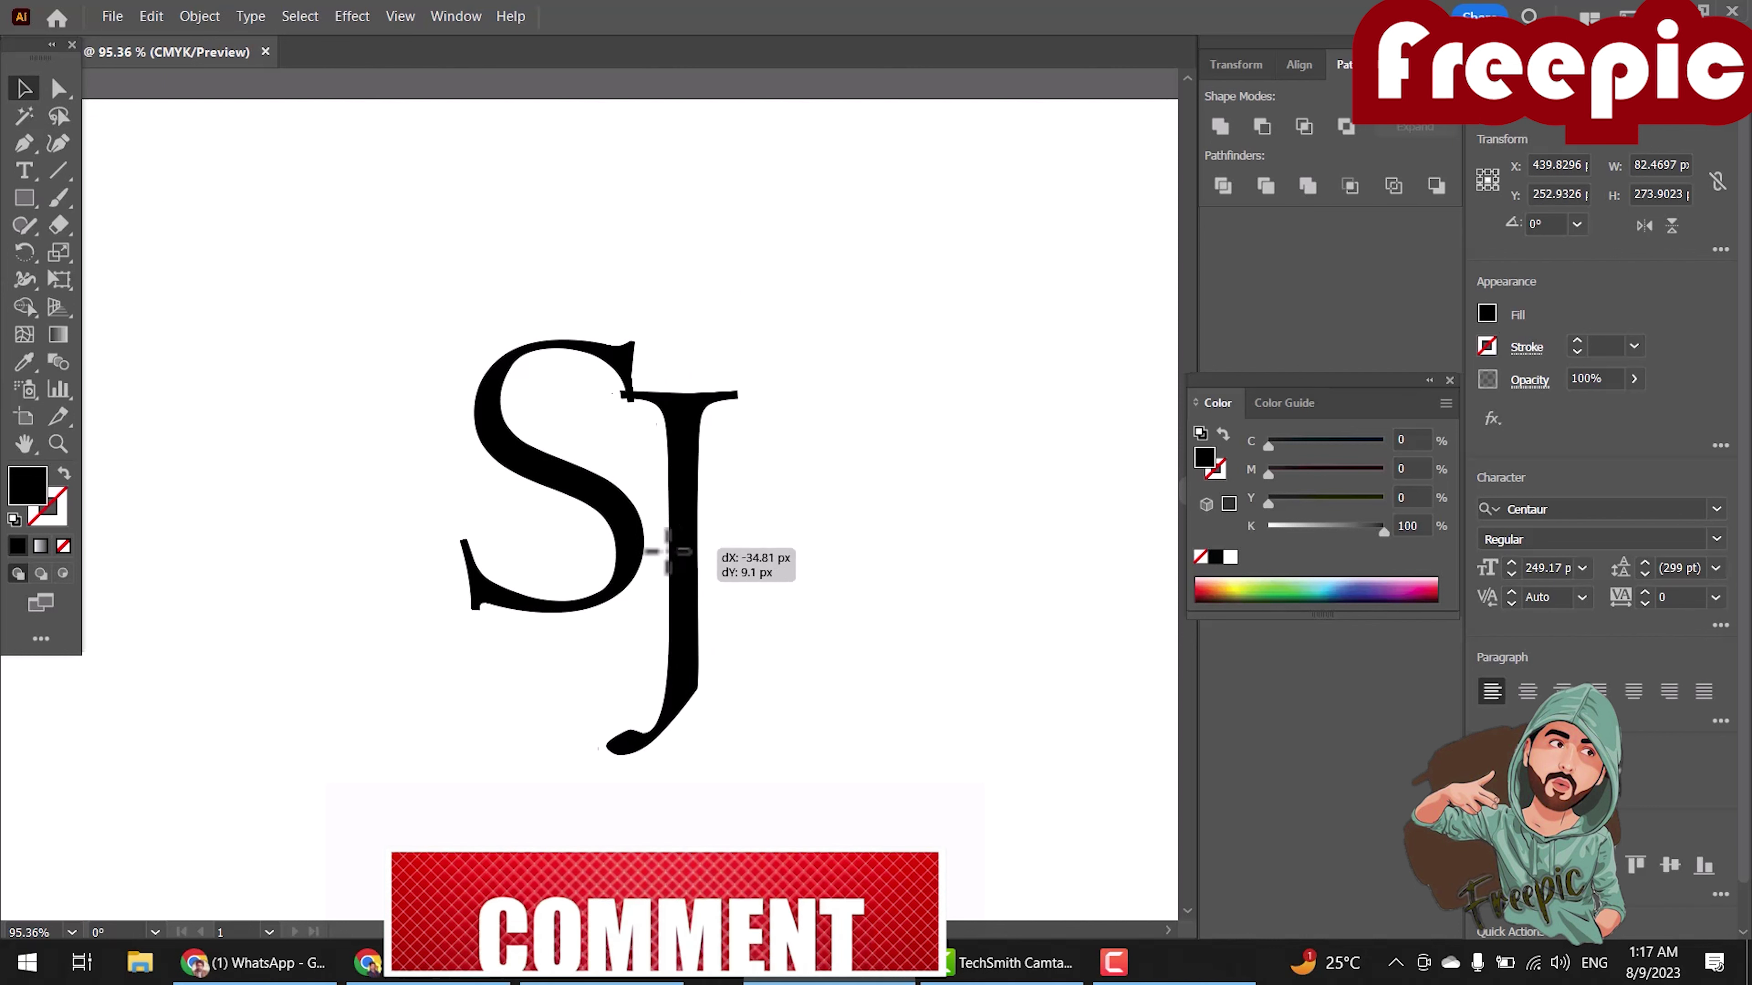
Move the J onto the S so its stem runs through the middle of the S.
{"action": "left_click_drag", "start_coordinate": [391, 415], "coordinate": [699, 613]}
{"action": "right_click", "coordinate": [581, 526]}
{"action": "left_click", "coordinate": [961, 279]}
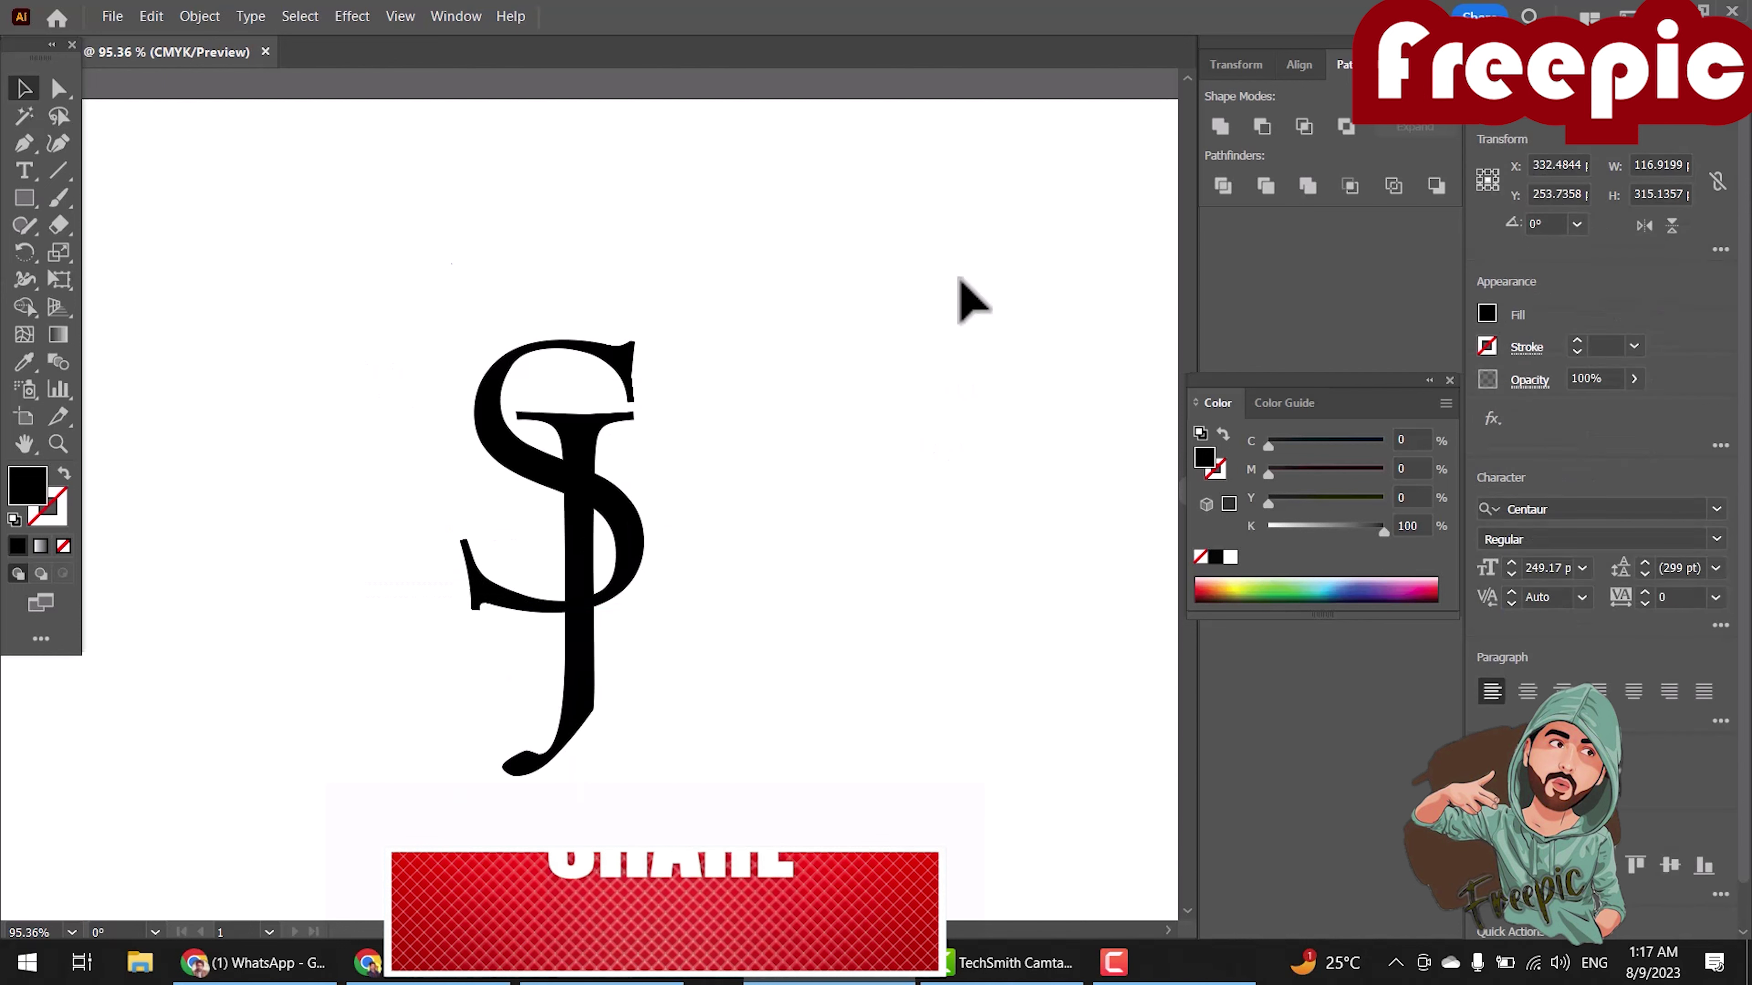
Preview other fonts for the J, such as Castellar.
{"action": "left_click", "coordinate": [582, 555]}
{"action": "left_click", "coordinate": [1716, 510]}
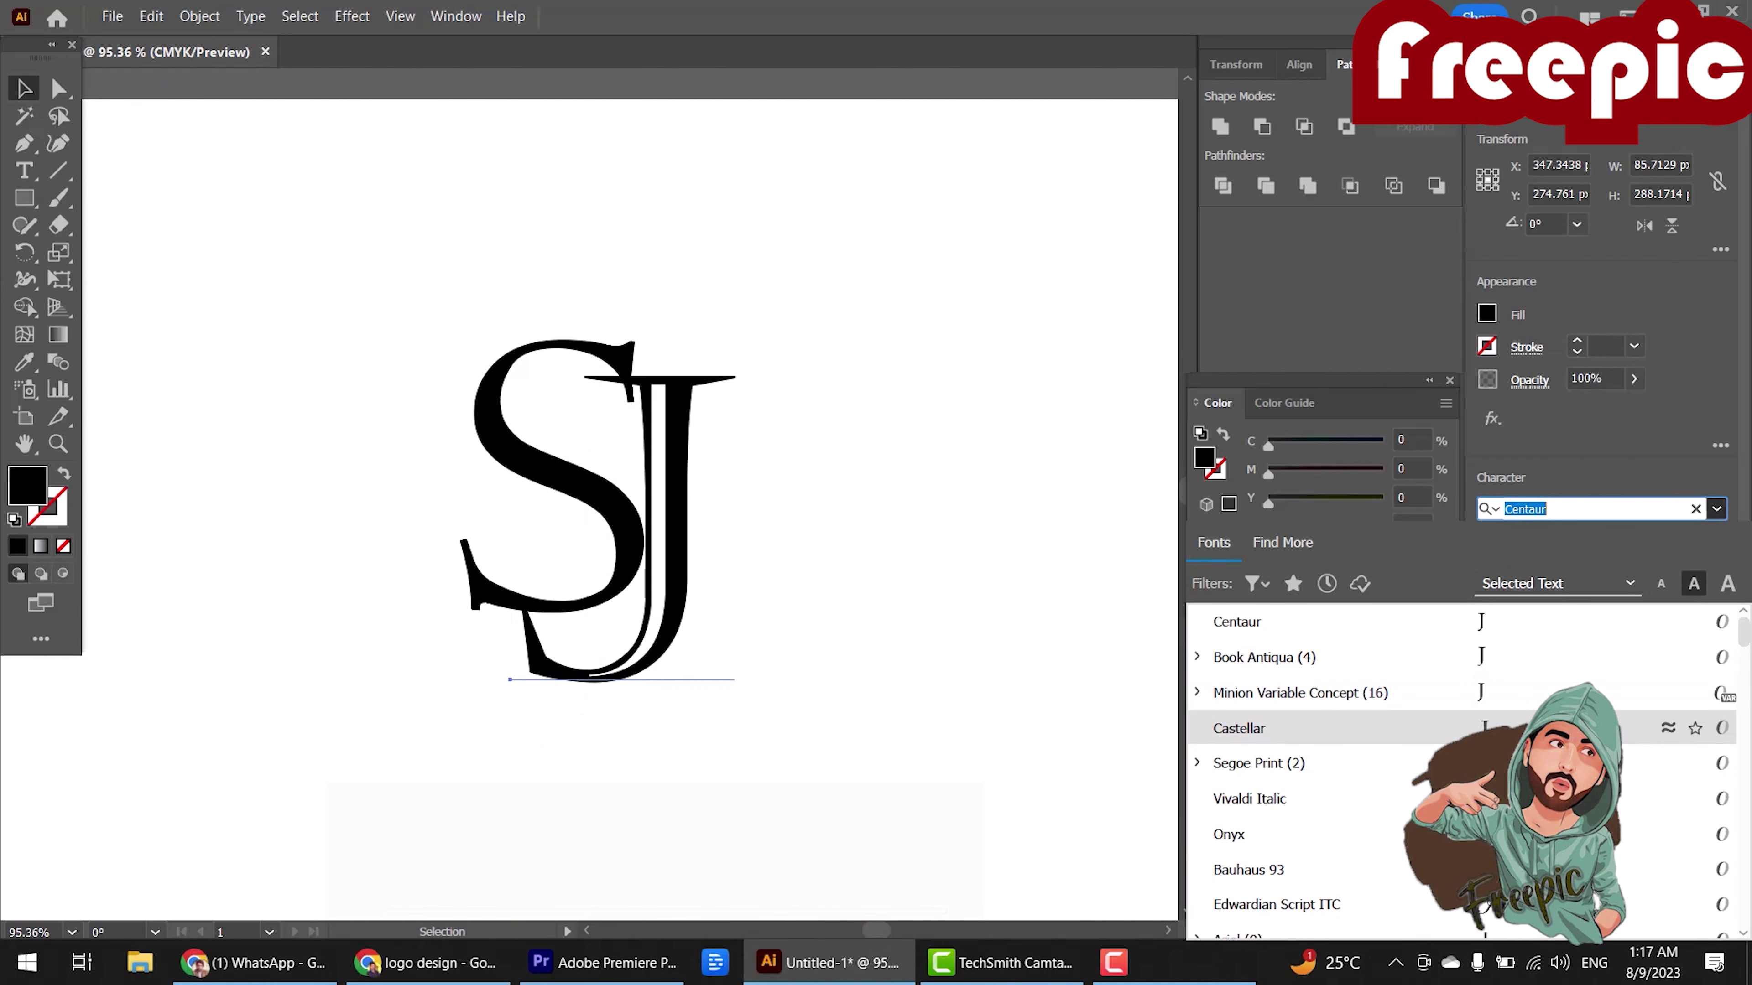
{"action": "left_click", "coordinate": [1500, 633]}
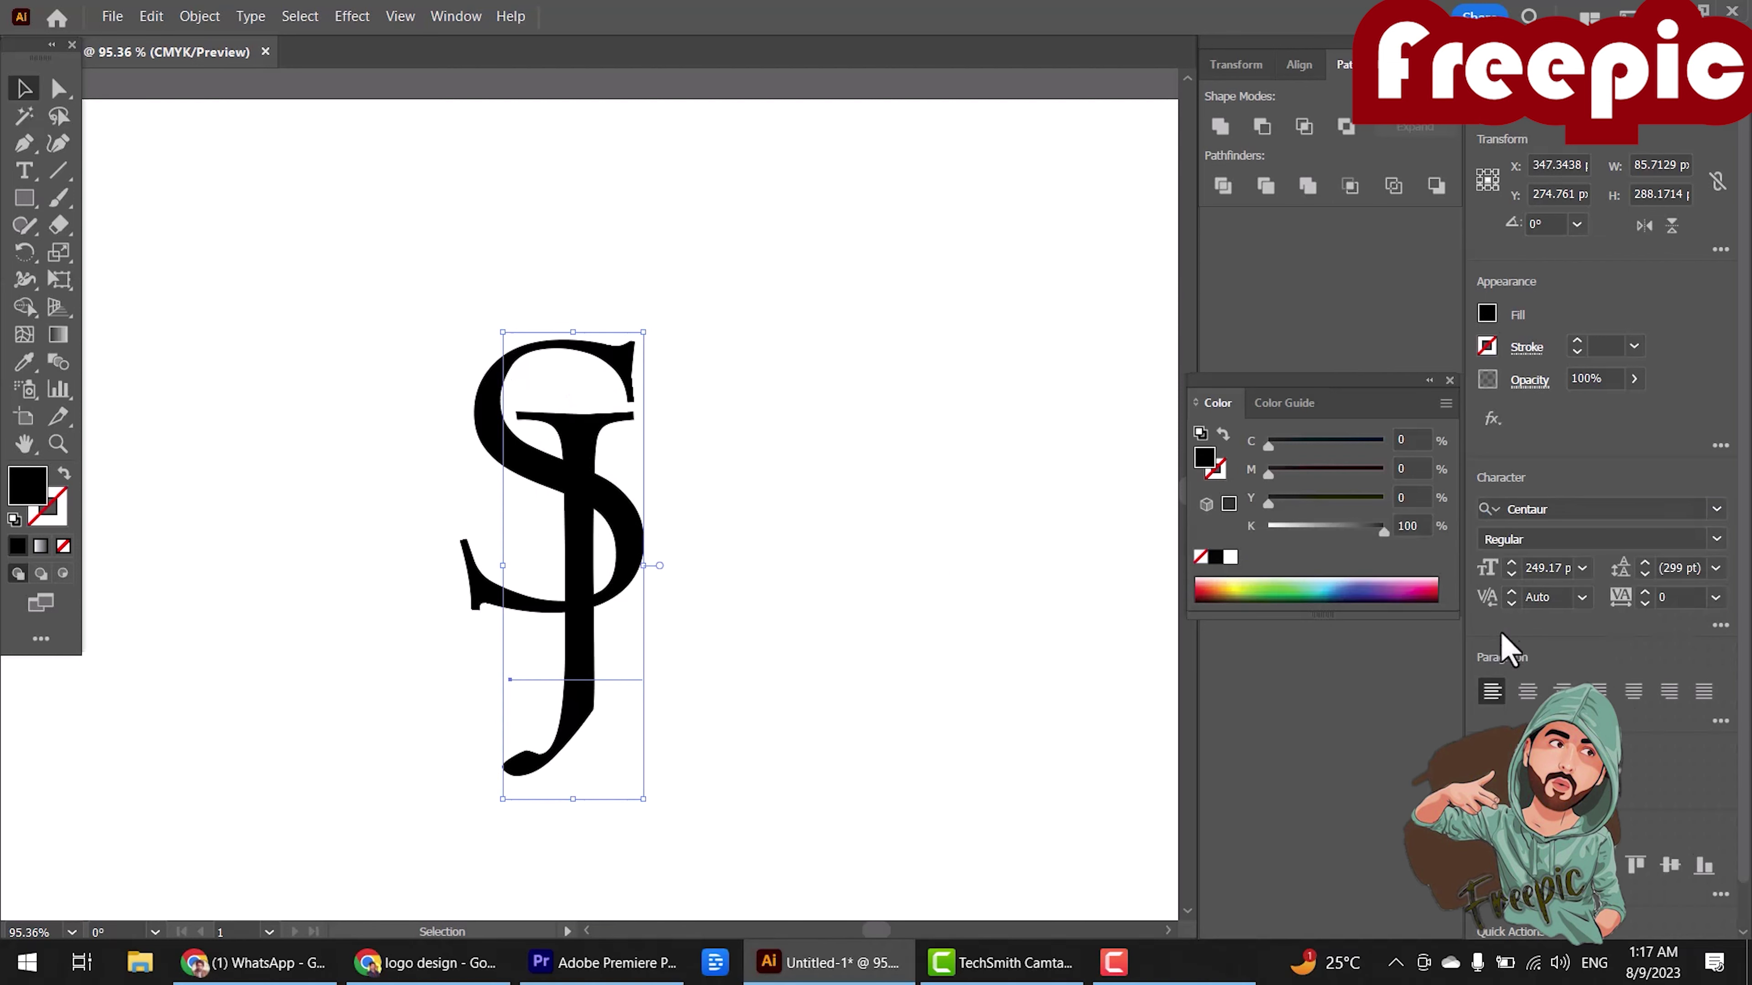
{"action": "left_click", "coordinate": [469, 500]}
{"action": "left_click", "coordinate": [563, 535]}
{"action": "left_click_drag", "start_coordinate": [468, 263], "coordinate": [673, 587]}
{"action": "key", "text": "ctrl+z"}
{"action": "left_click", "coordinate": [703, 468]}
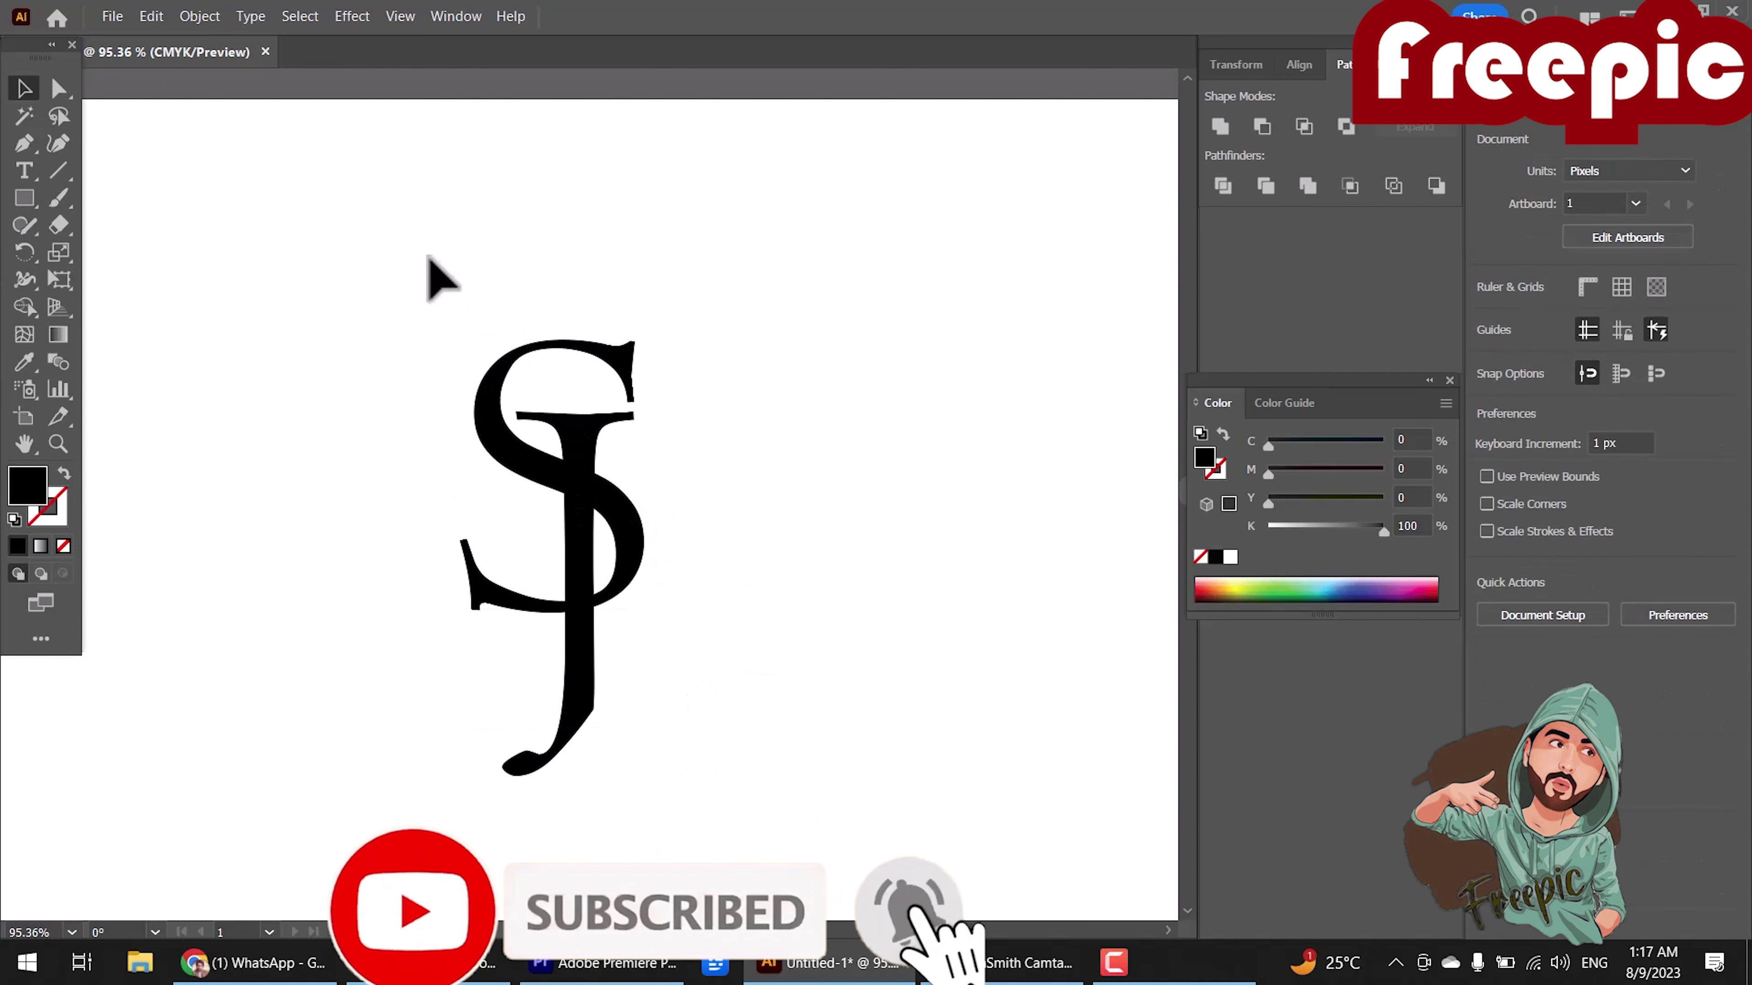
Convert both the S and the J text to outlines.
{"action": "left_click_drag", "start_coordinate": [429, 261], "coordinate": [689, 645]}
{"action": "right_click", "coordinate": [567, 488]}
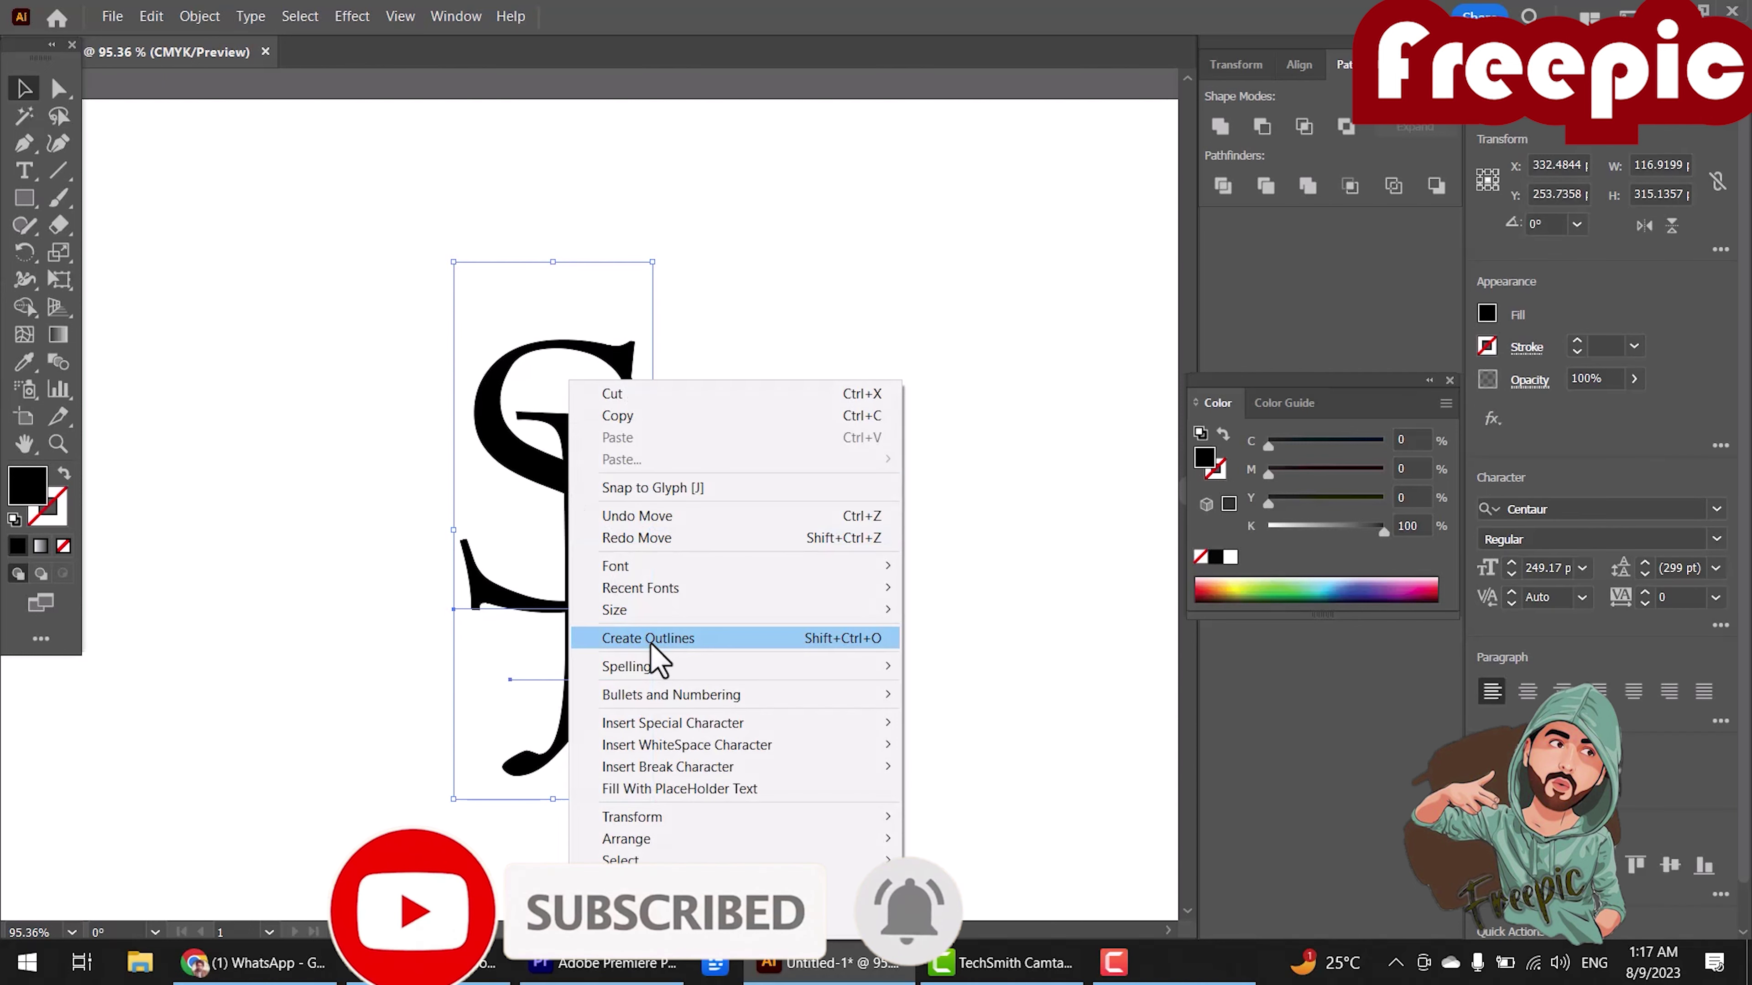
{"action": "left_click", "coordinate": [653, 657]}
{"action": "left_click", "coordinate": [662, 449]}
Stretch the S slightly taller from its top edge and move the J slightly upward inside it.
{"action": "left_click", "coordinate": [606, 373]}
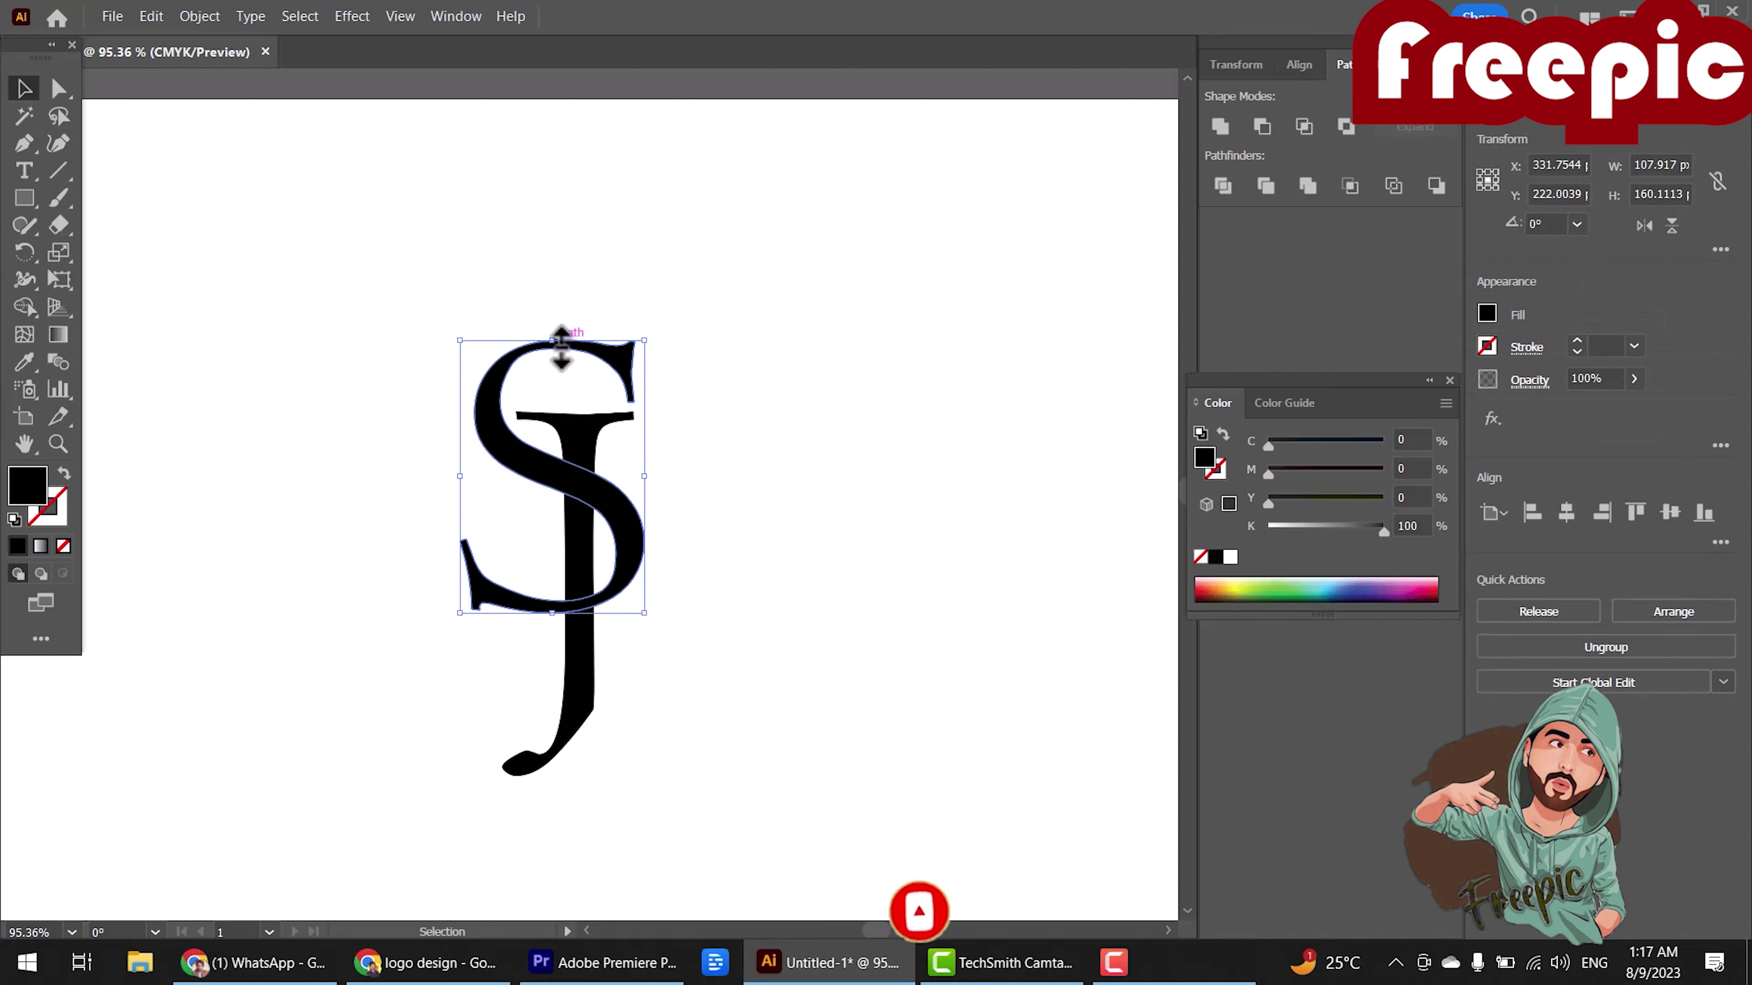
{"action": "left_click_drag", "start_coordinate": [560, 341], "coordinate": [561, 321]}
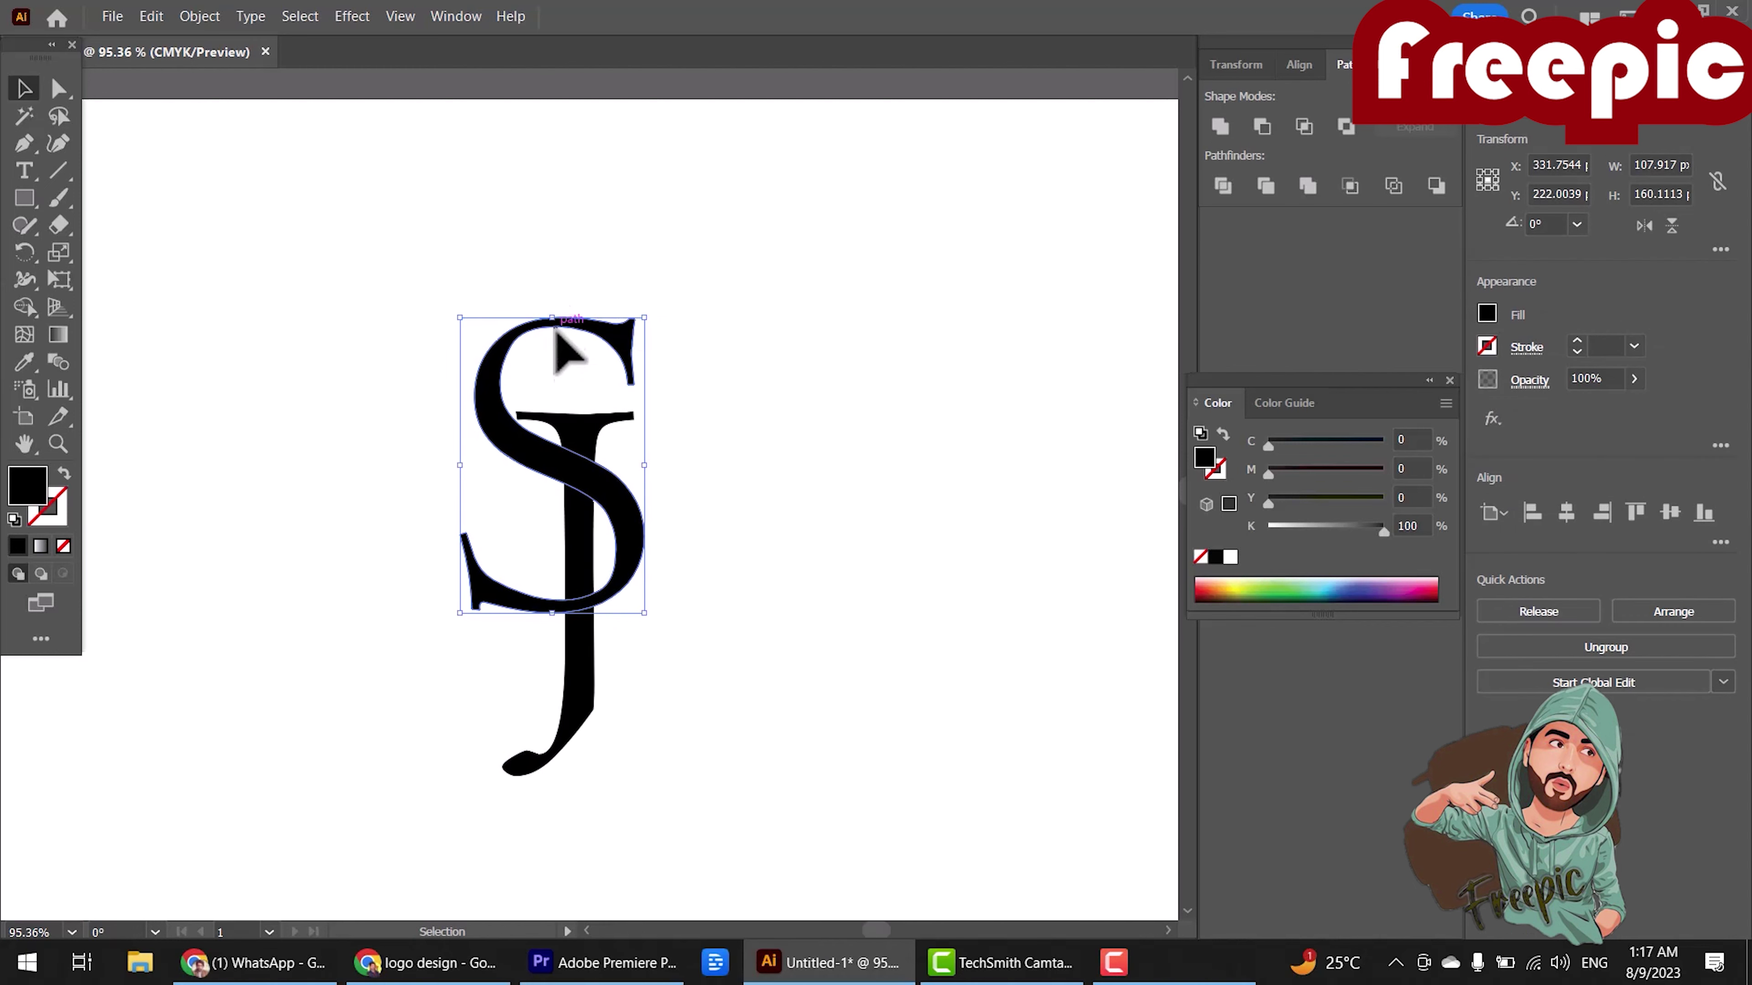
{"action": "left_click", "coordinate": [657, 689]}
{"action": "left_click_drag", "start_coordinate": [578, 669], "coordinate": [578, 661]}
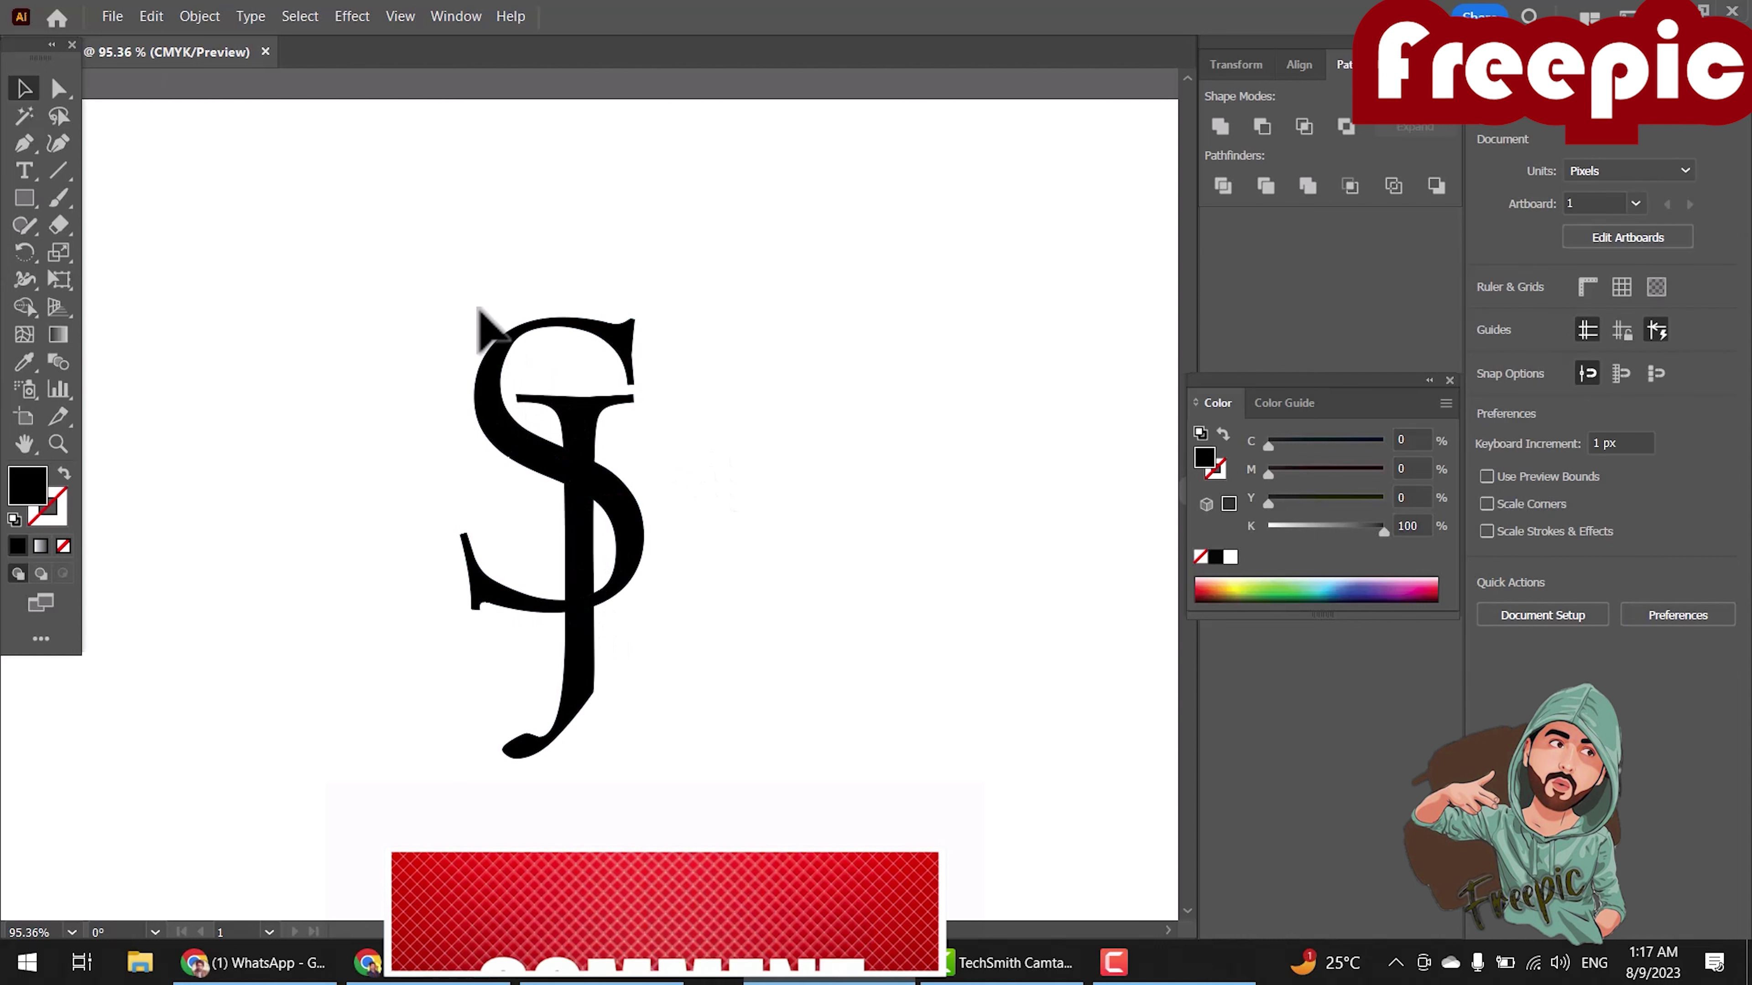
Divide the overlapping S and J outlines with Pathfinder and ungroup the resulting pieces.
{"action": "left_click_drag", "start_coordinate": [475, 312], "coordinate": [697, 677]}
{"action": "left_click", "coordinate": [1223, 184]}
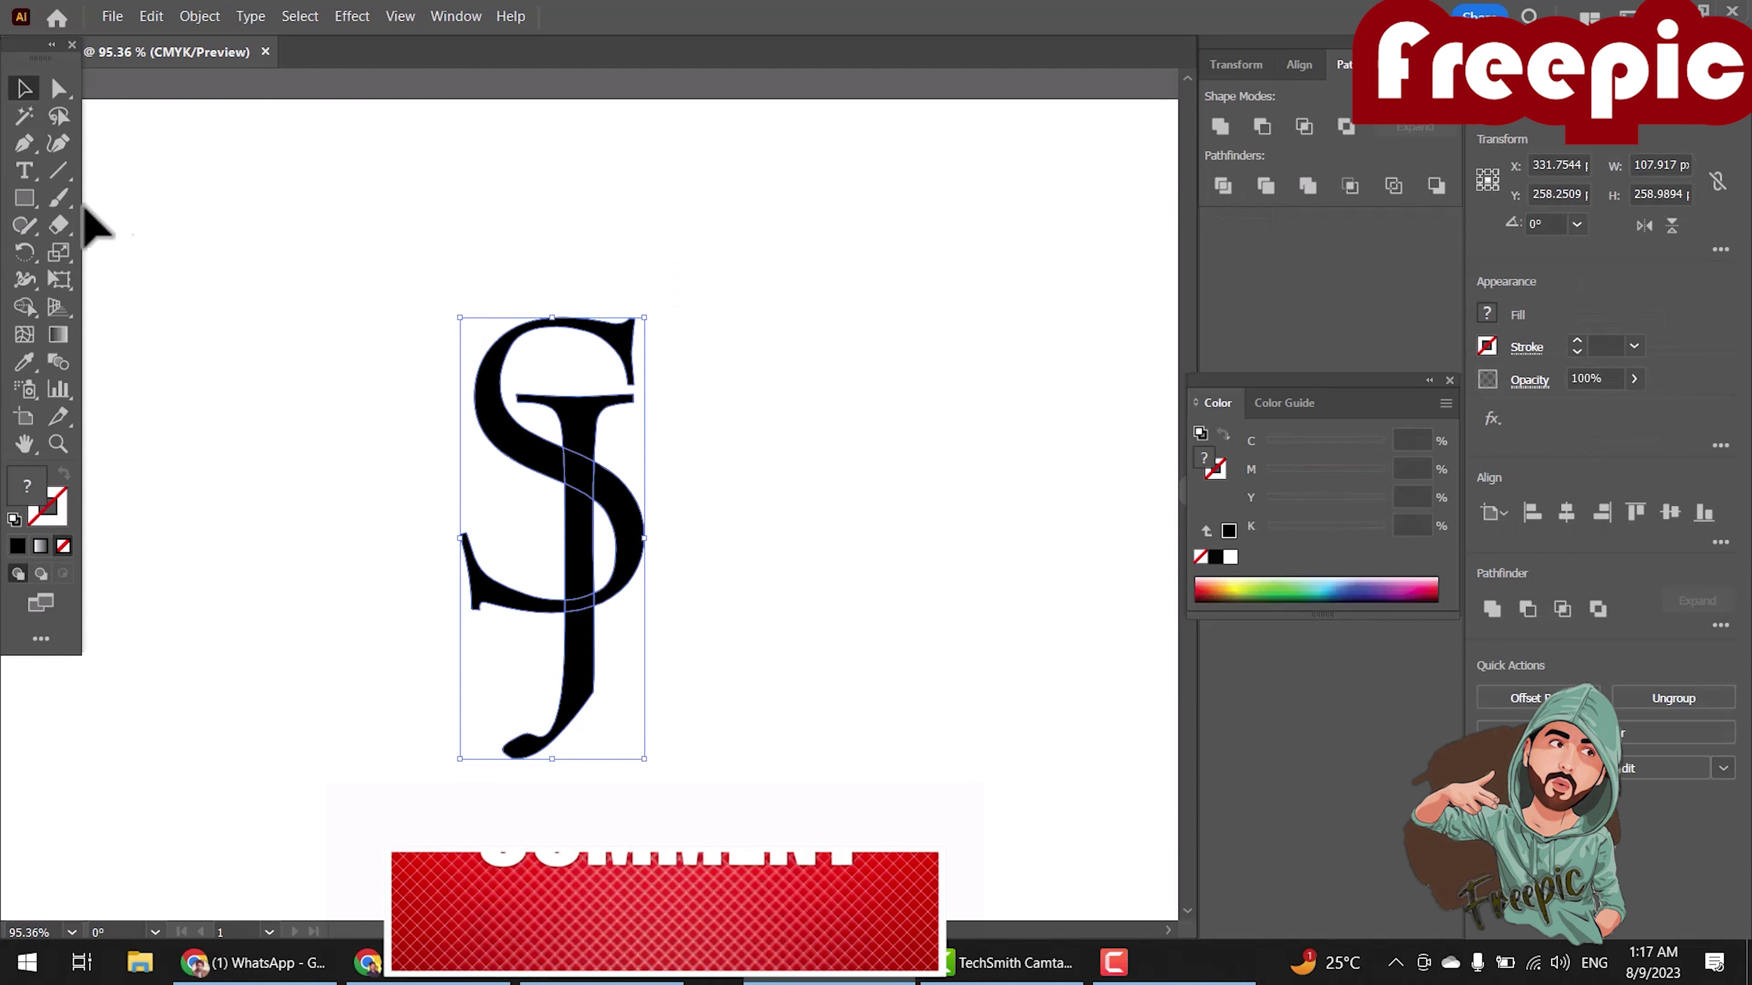
{"action": "left_click", "coordinate": [746, 396]}
{"action": "left_click", "coordinate": [575, 472]}
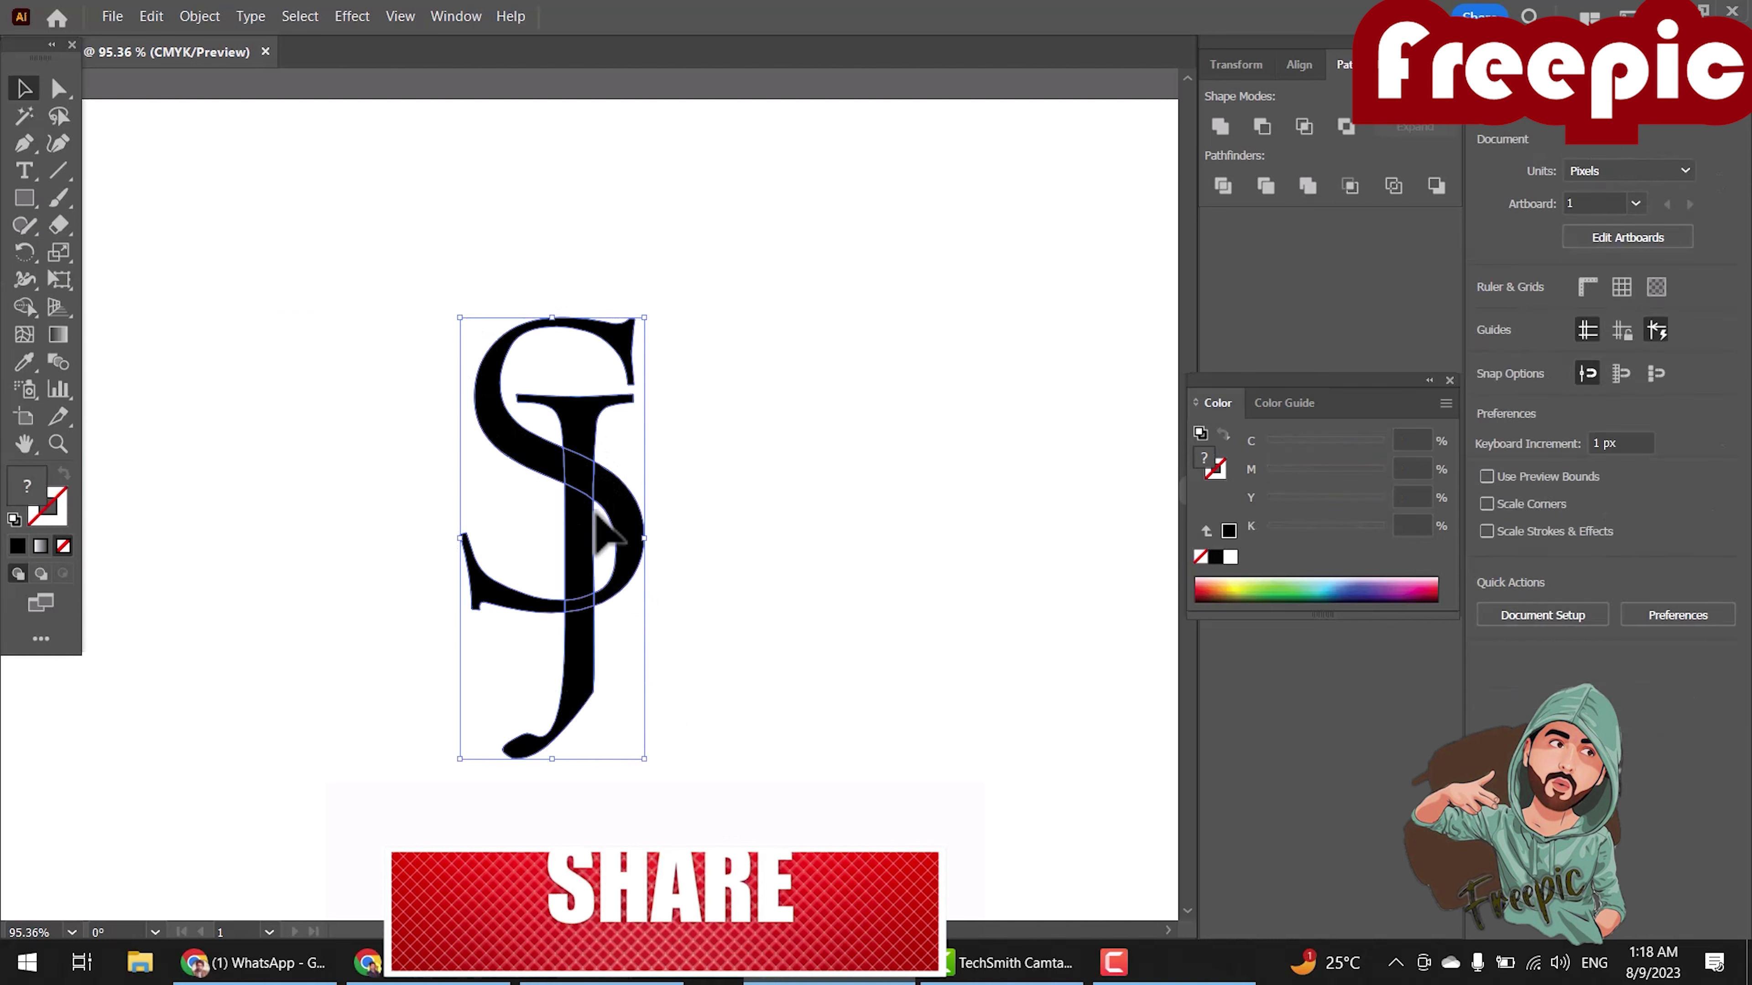
{"action": "right_click", "coordinate": [575, 472]}
{"action": "left_click", "coordinate": [614, 732]}
{"action": "left_click", "coordinate": [771, 560]}
{"action": "left_click", "coordinate": [786, 583]}
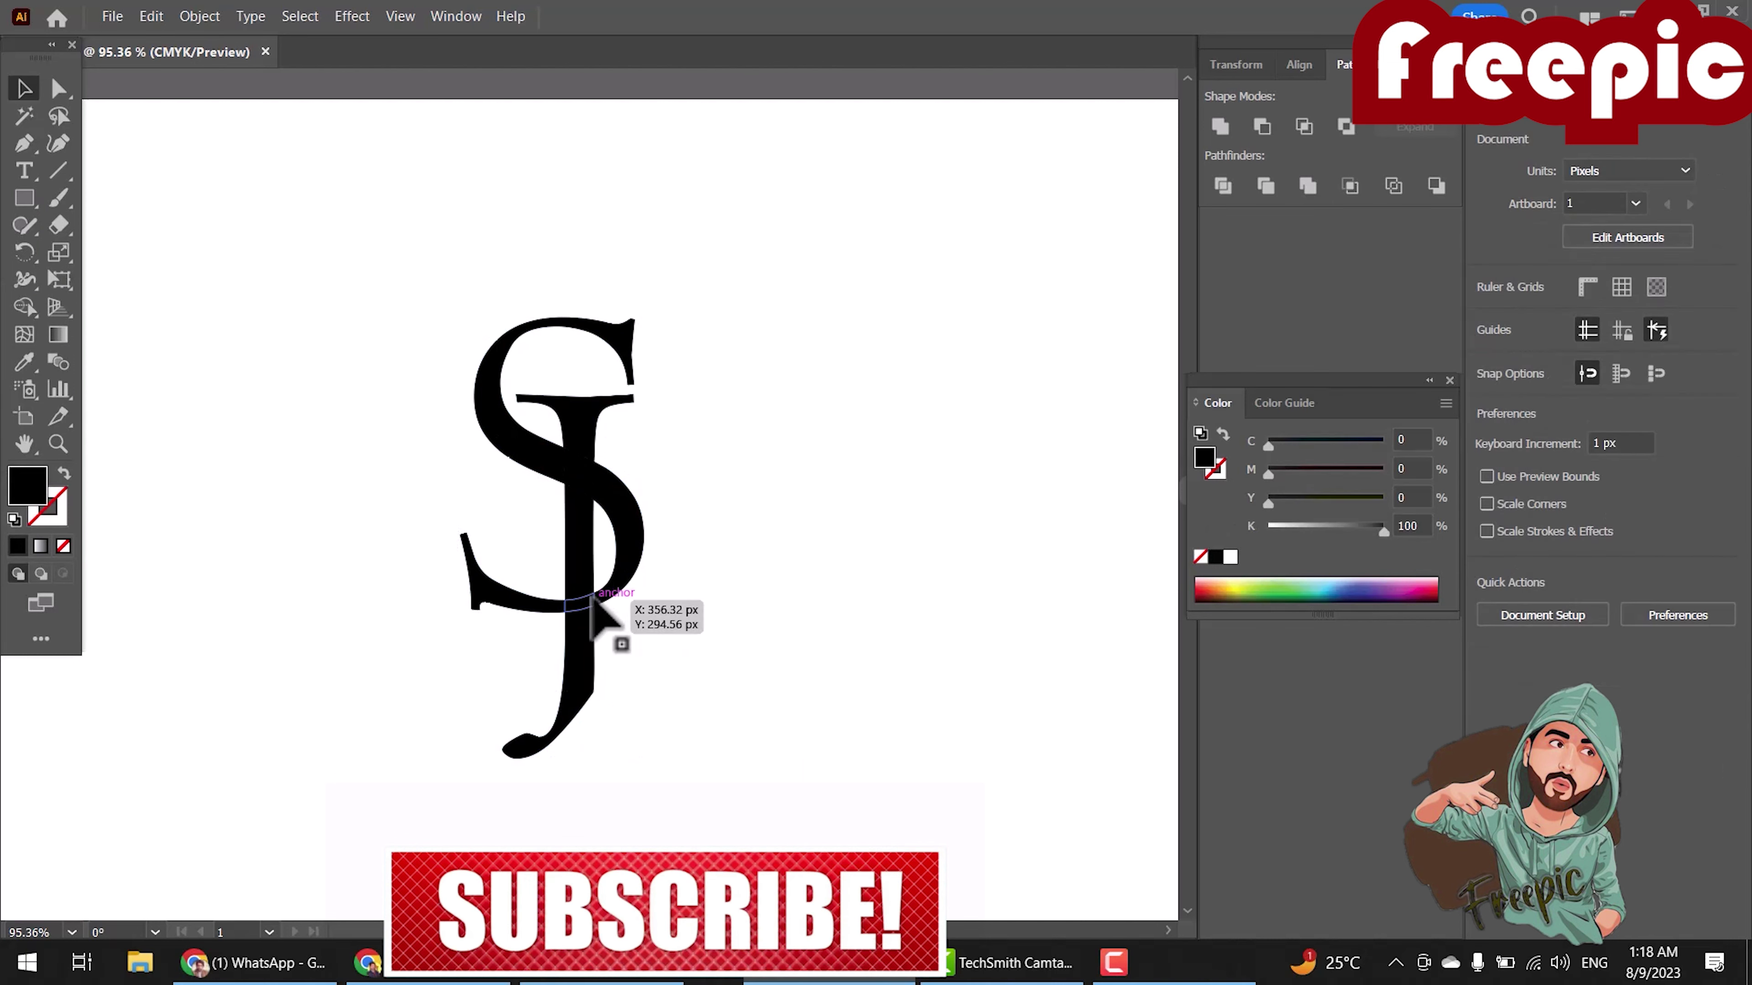
Offset the paths of the two pieces where the S and J cross by 4 px with Miter joins.
{"action": "left_click", "coordinate": [592, 600]}
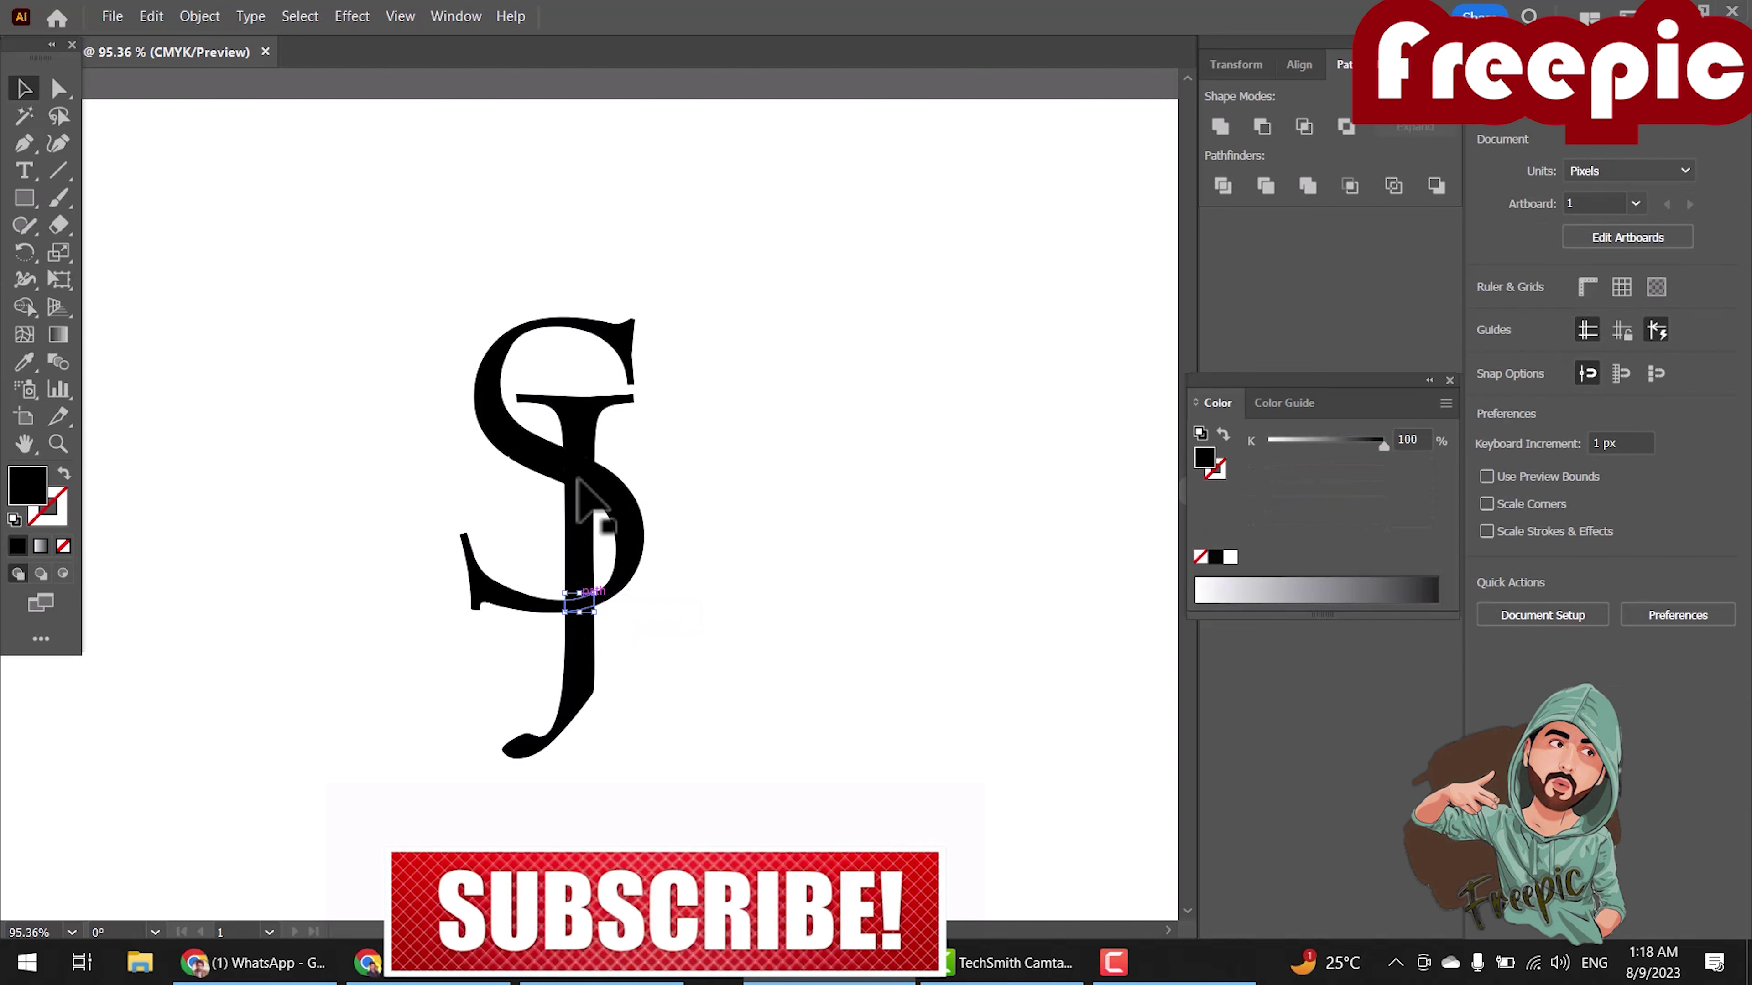
{"action": "left_click", "coordinate": [193, 18]}
{"action": "mouse_move", "coordinate": [458, 519]}
{"action": "left_click", "coordinate": [538, 583]}
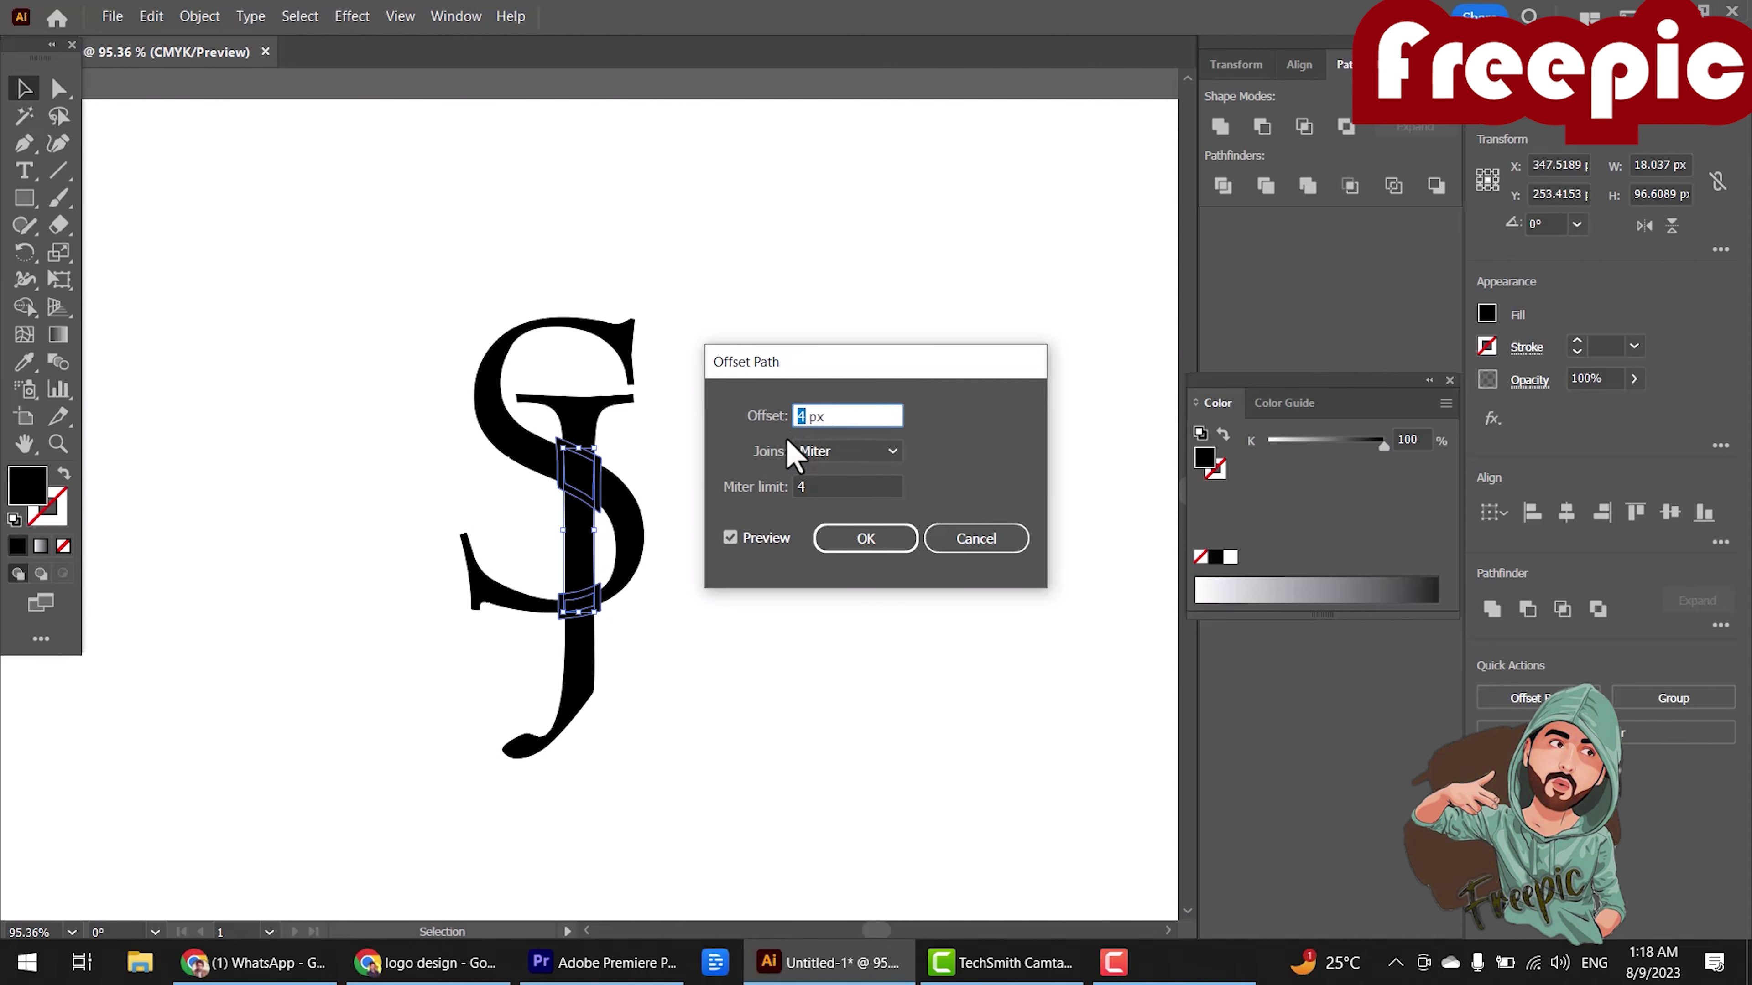
{"action": "left_click", "coordinate": [843, 545]}
Divide all the letter shapes along the offset outlines and ungroup the resulting pieces.
{"action": "left_click_drag", "start_coordinate": [448, 346], "coordinate": [697, 654]}
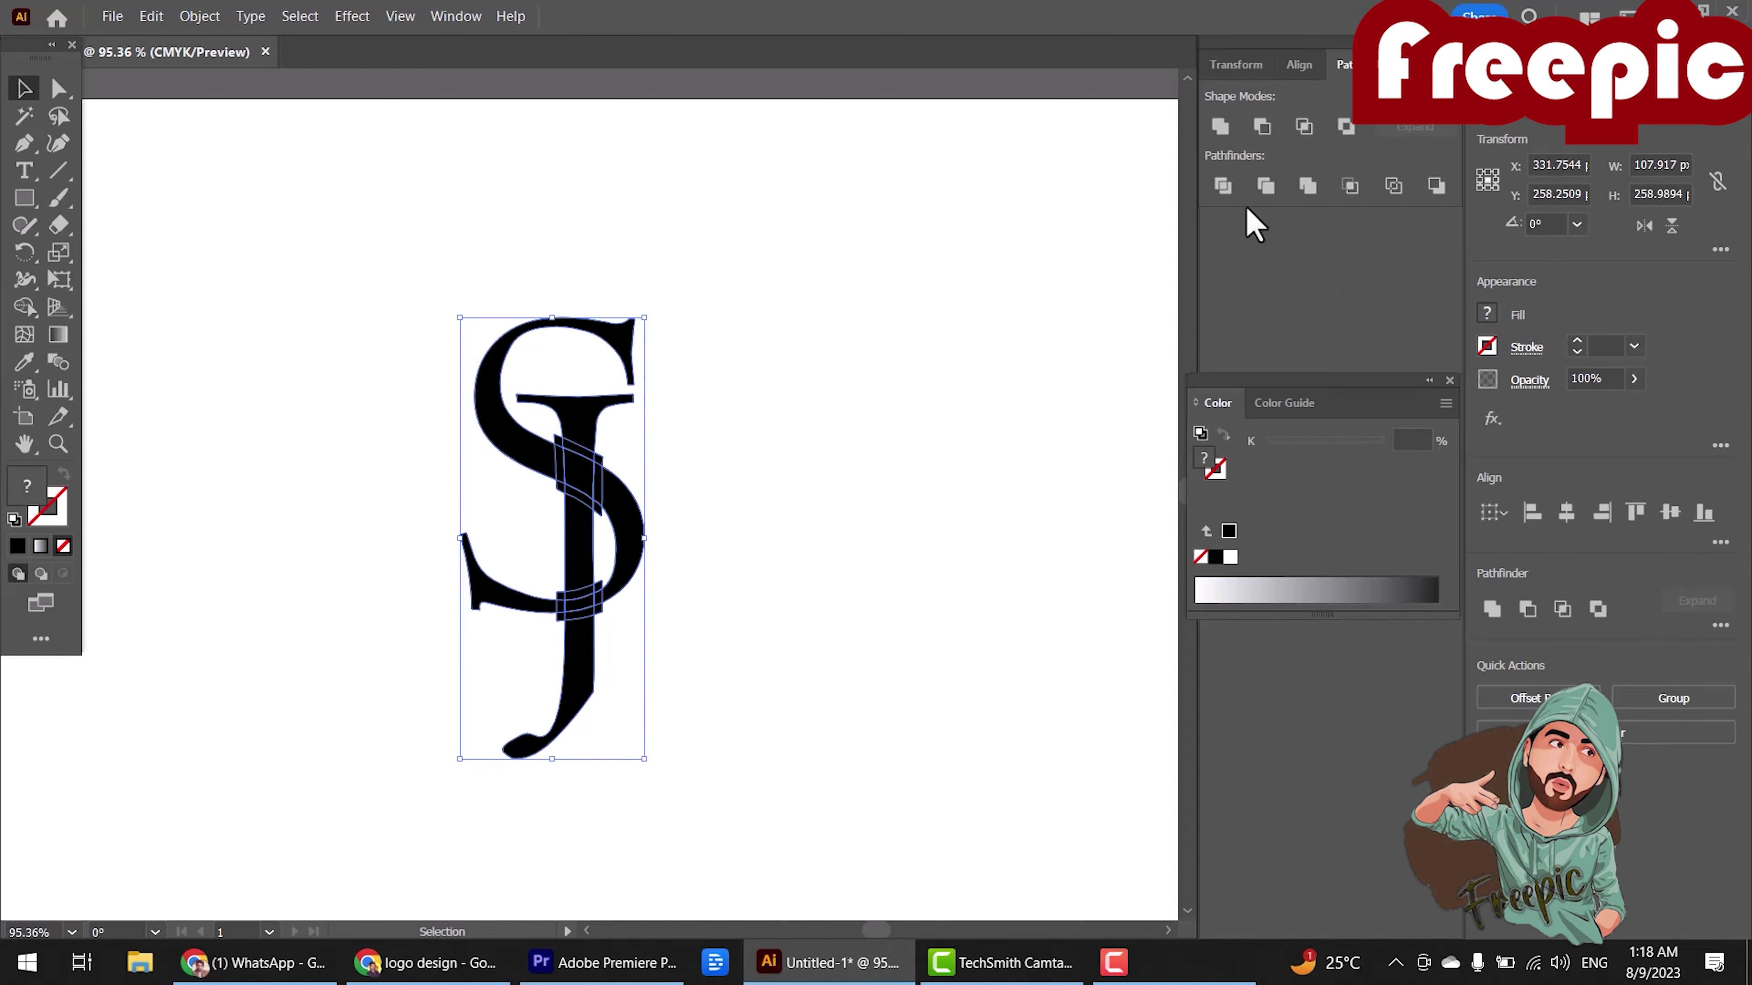
{"action": "right_click", "coordinate": [587, 466]}
{"action": "left_click", "coordinate": [655, 725]}
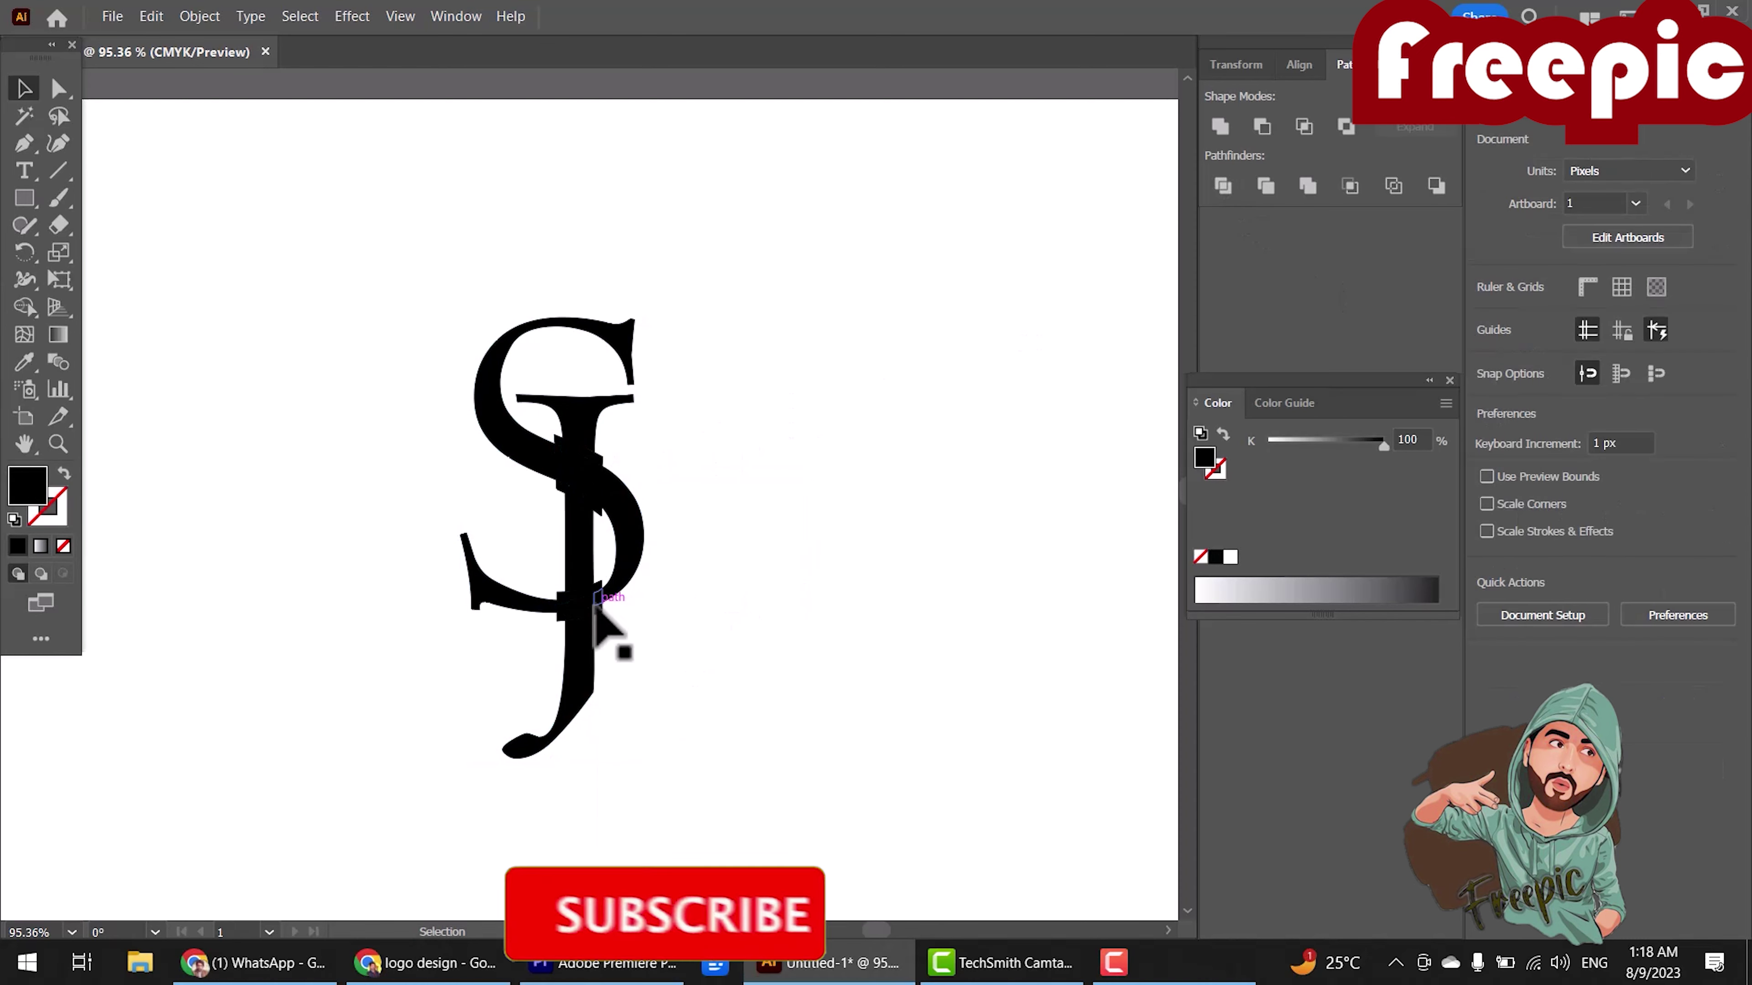
Delete the offset fragments on both sides of the J's stem at the S's lower crossing, leaving gaps there.
{"action": "left_click", "coordinate": [597, 611]}
{"action": "left_click", "coordinate": [640, 655]}
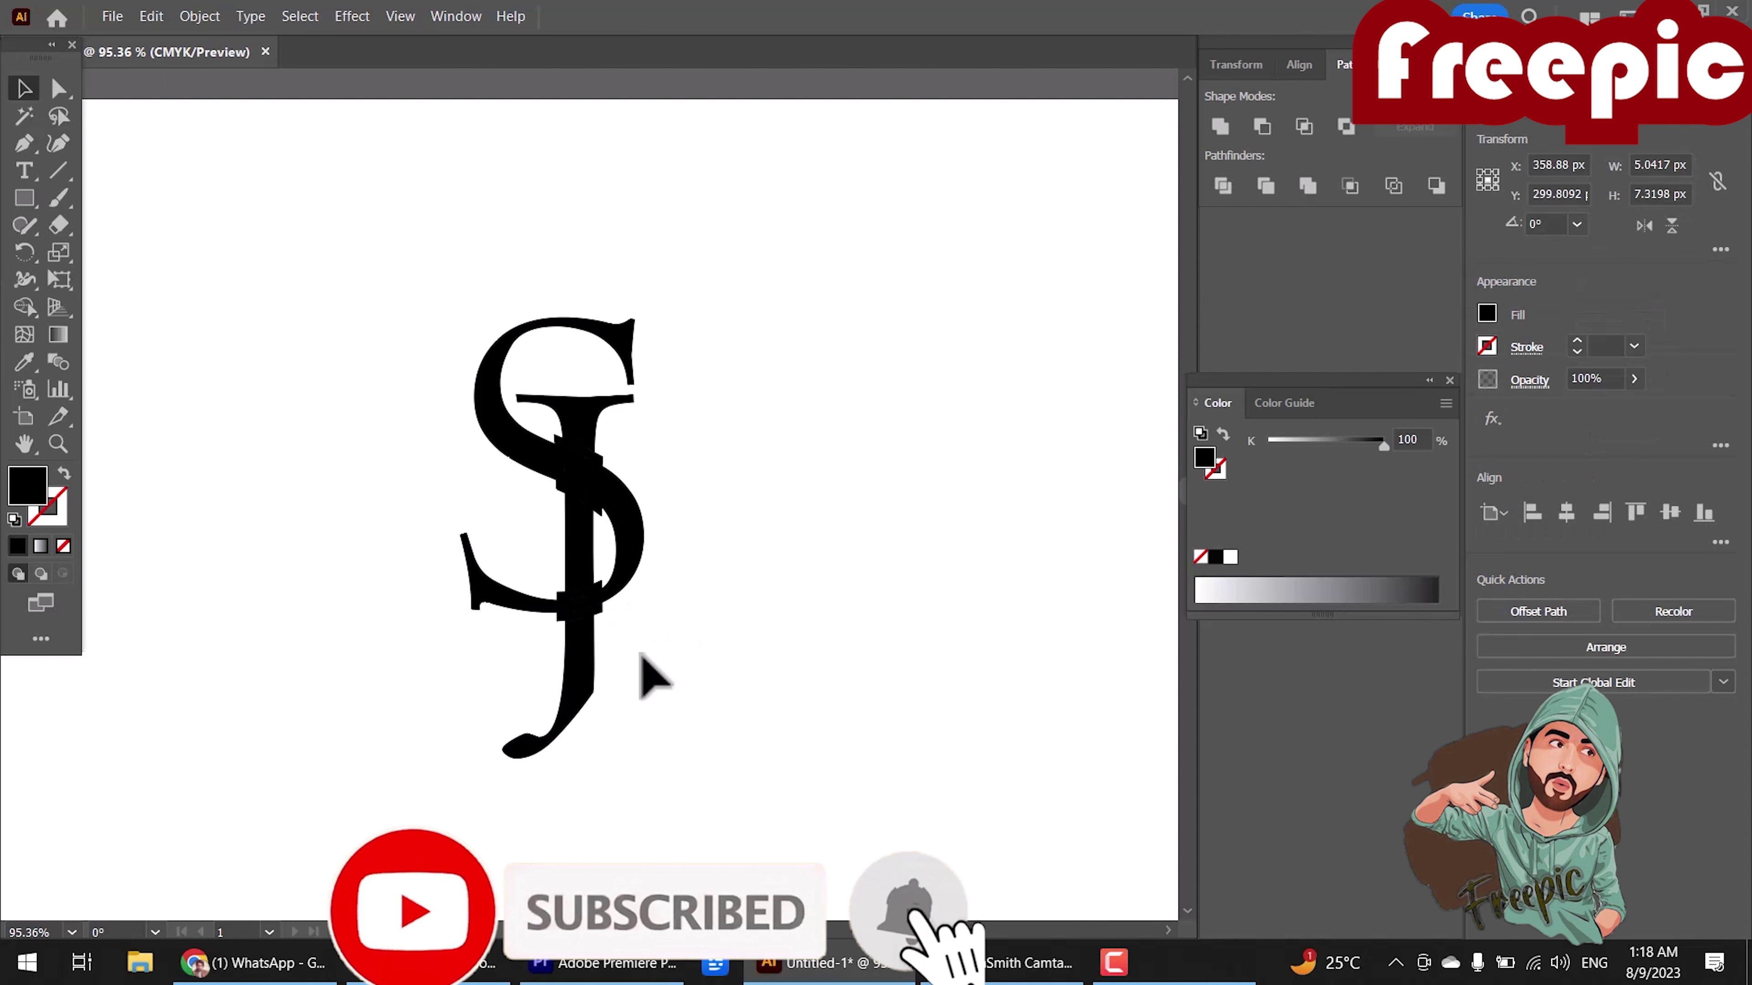
{"action": "left_click", "coordinate": [596, 595]}
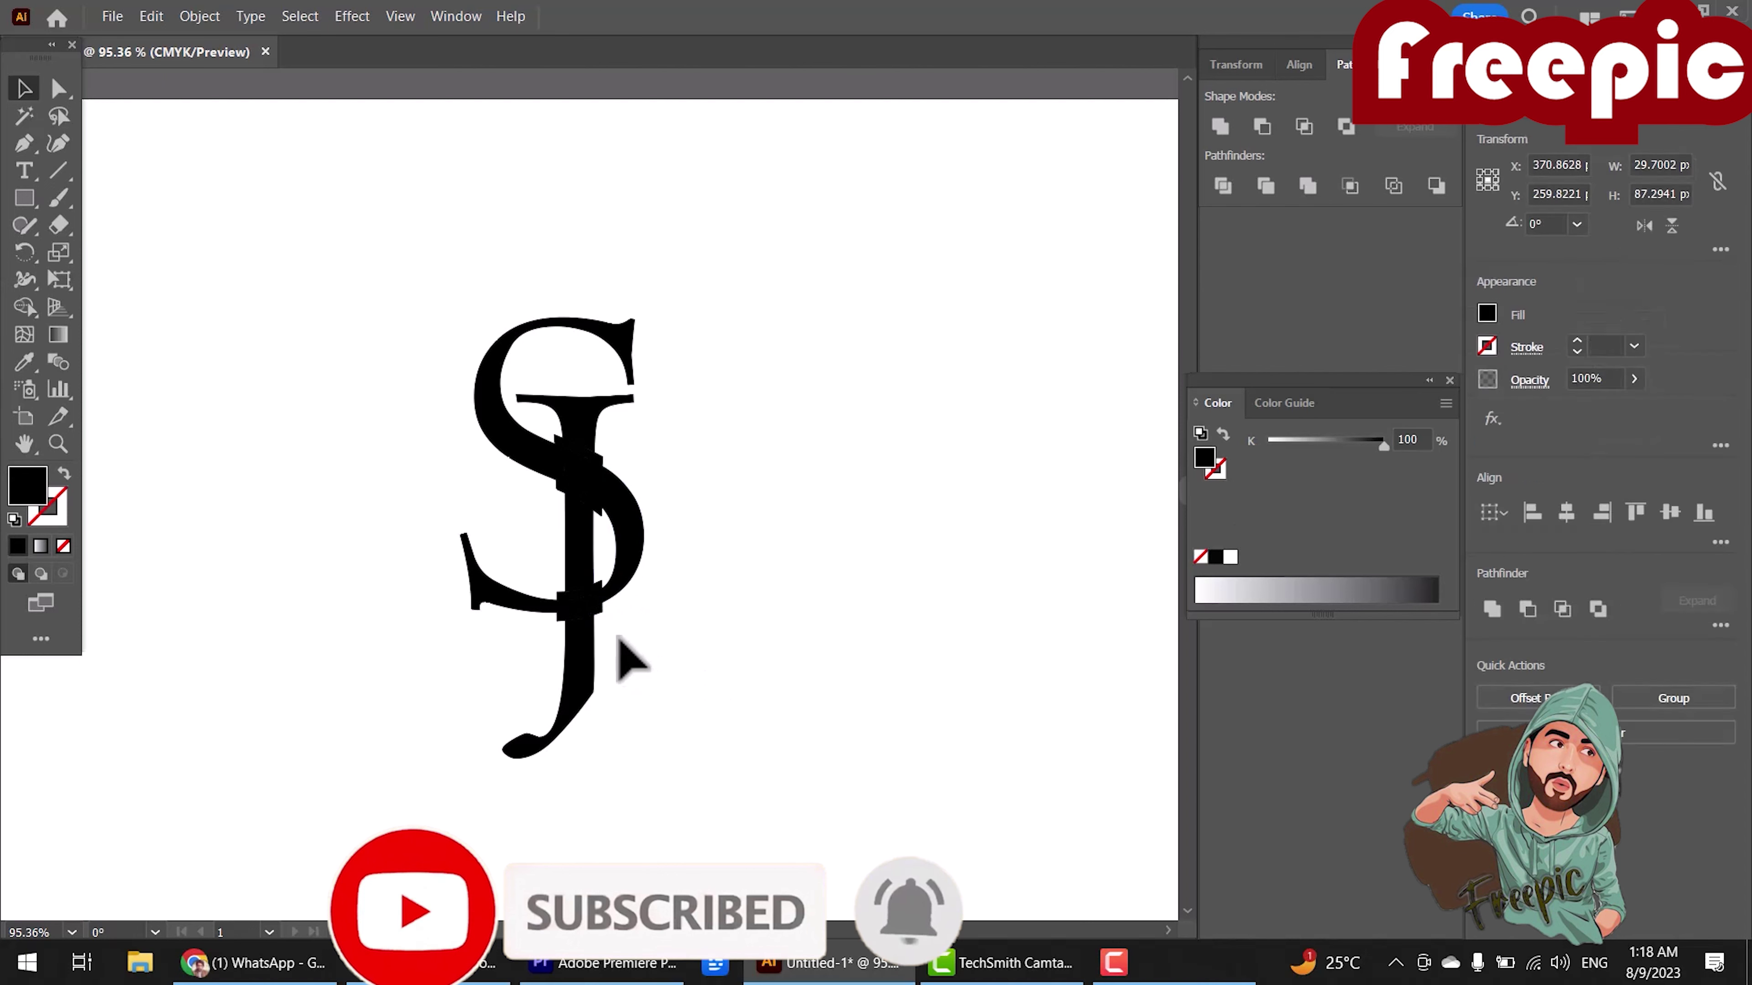
{"action": "left_click", "coordinate": [599, 618]}
{"action": "left_click", "coordinate": [595, 582]}
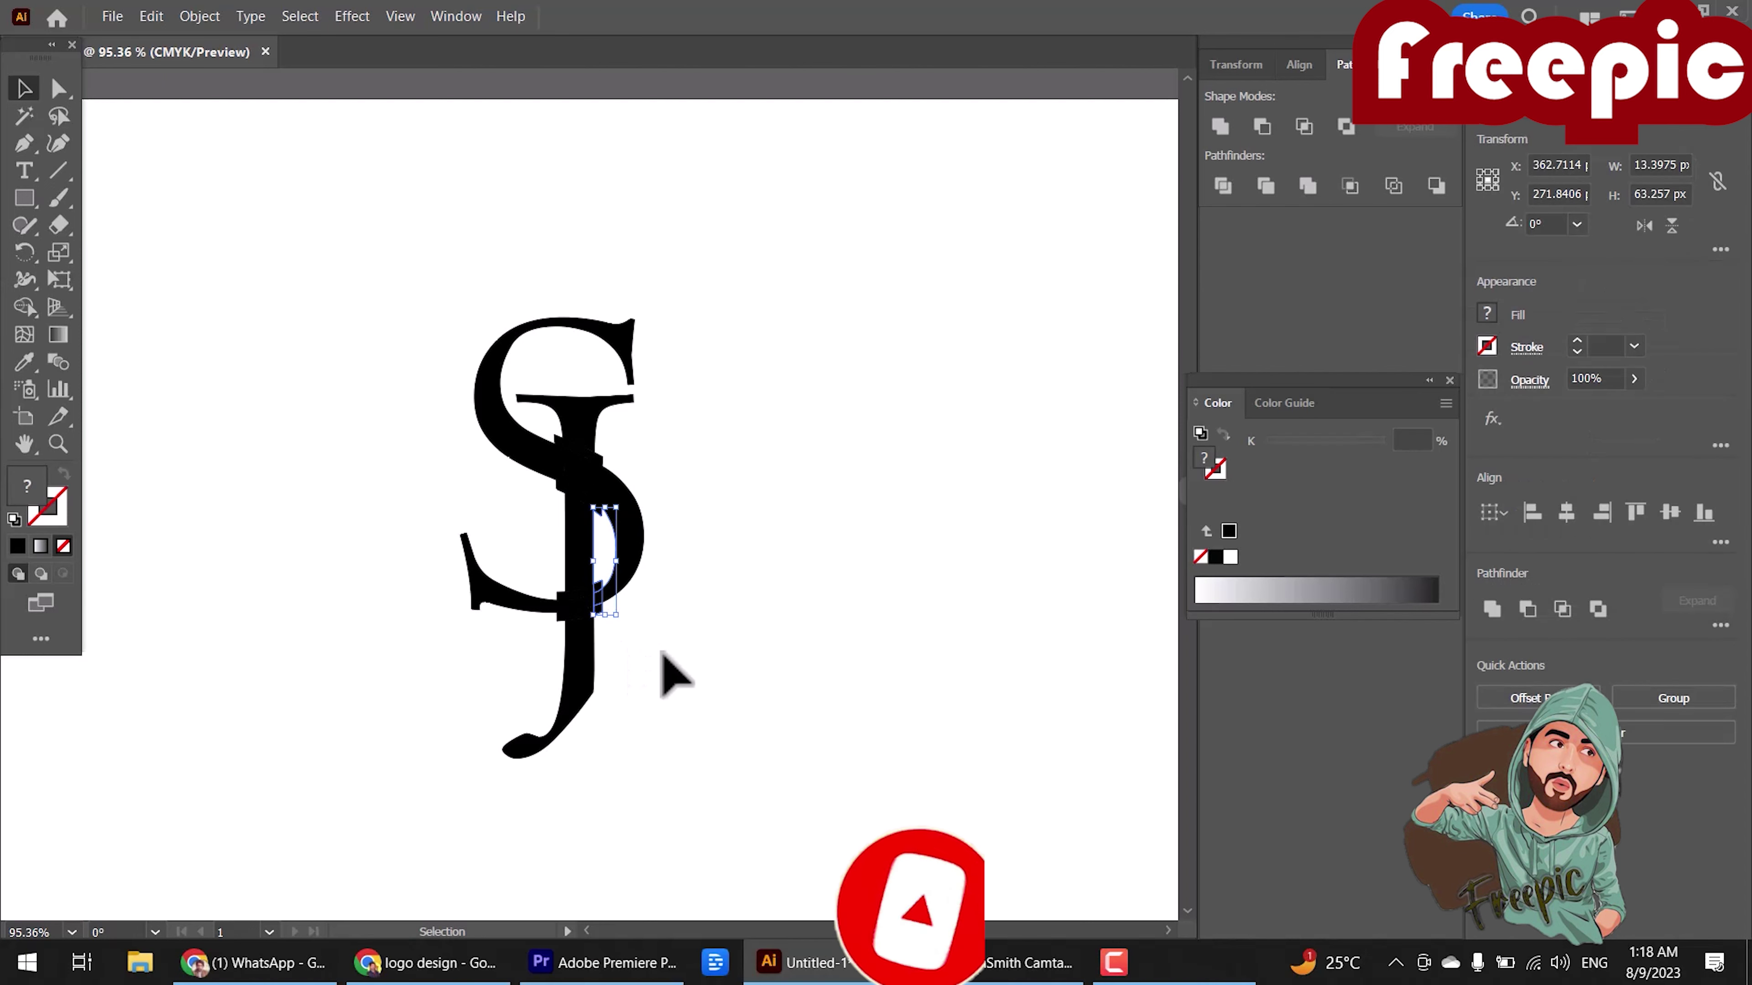
{"action": "key", "text": "Delete"}
{"action": "left_click", "coordinate": [539, 618]}
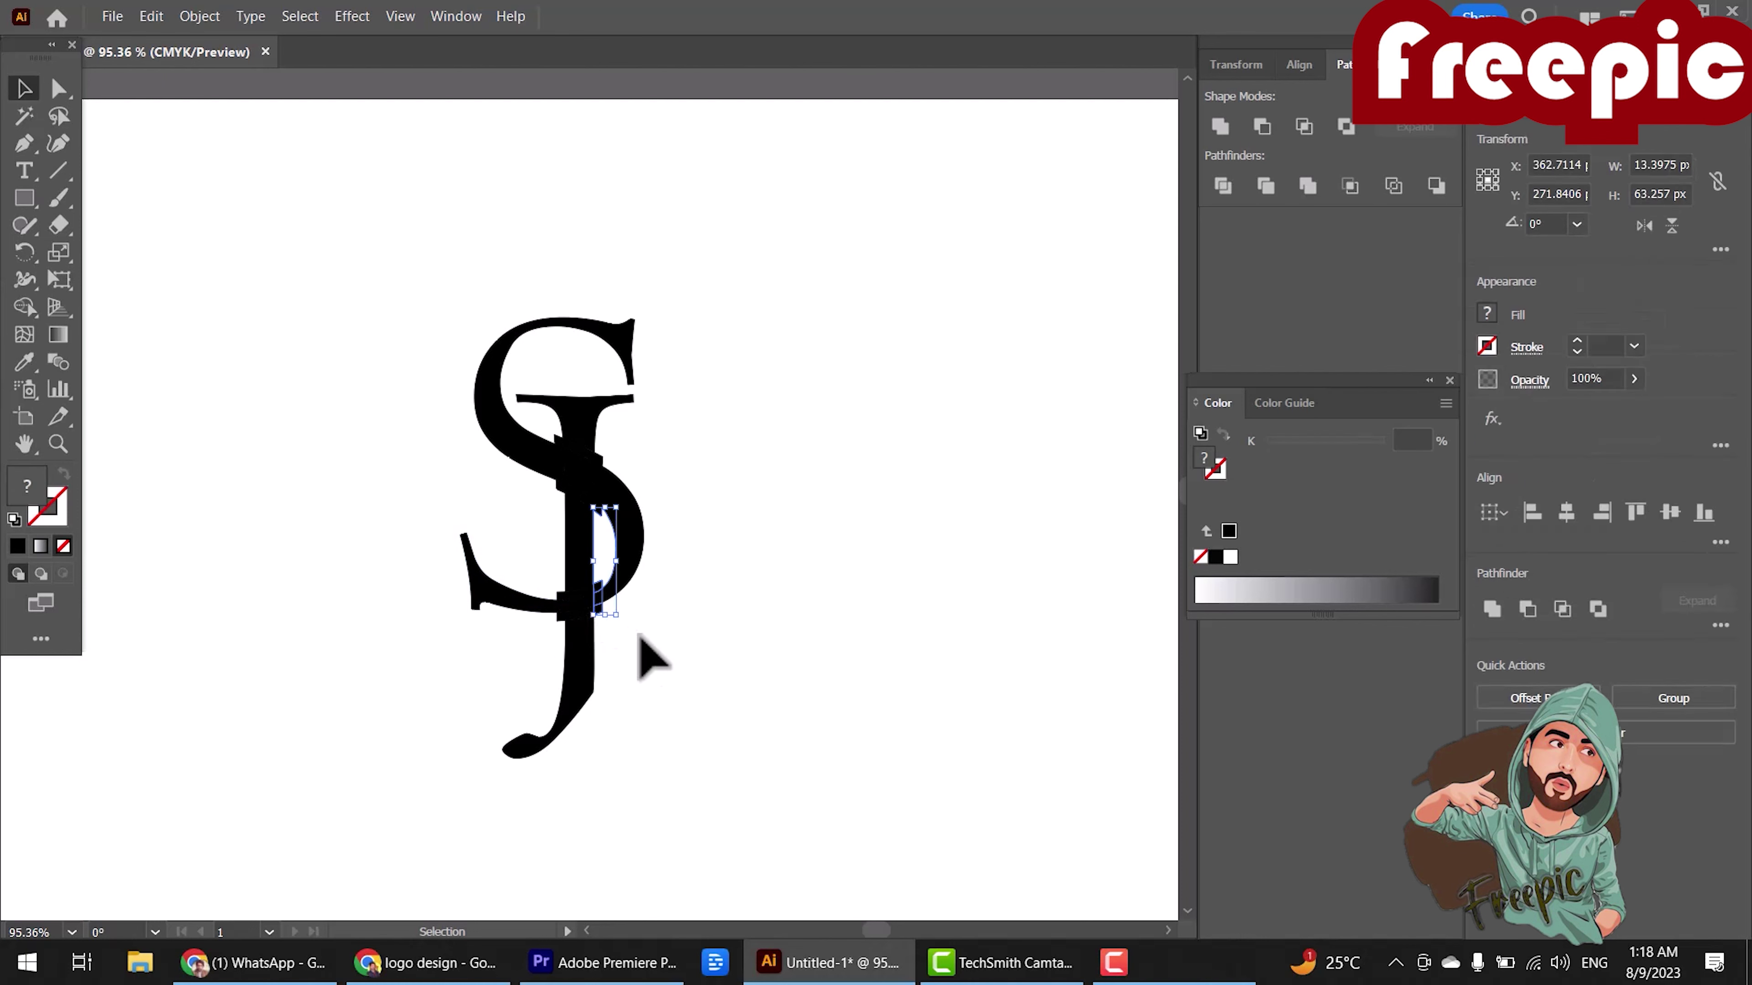
{"action": "left_click", "coordinate": [645, 645]}
{"action": "left_click", "coordinate": [587, 607]}
{"action": "left_click", "coordinate": [690, 614]}
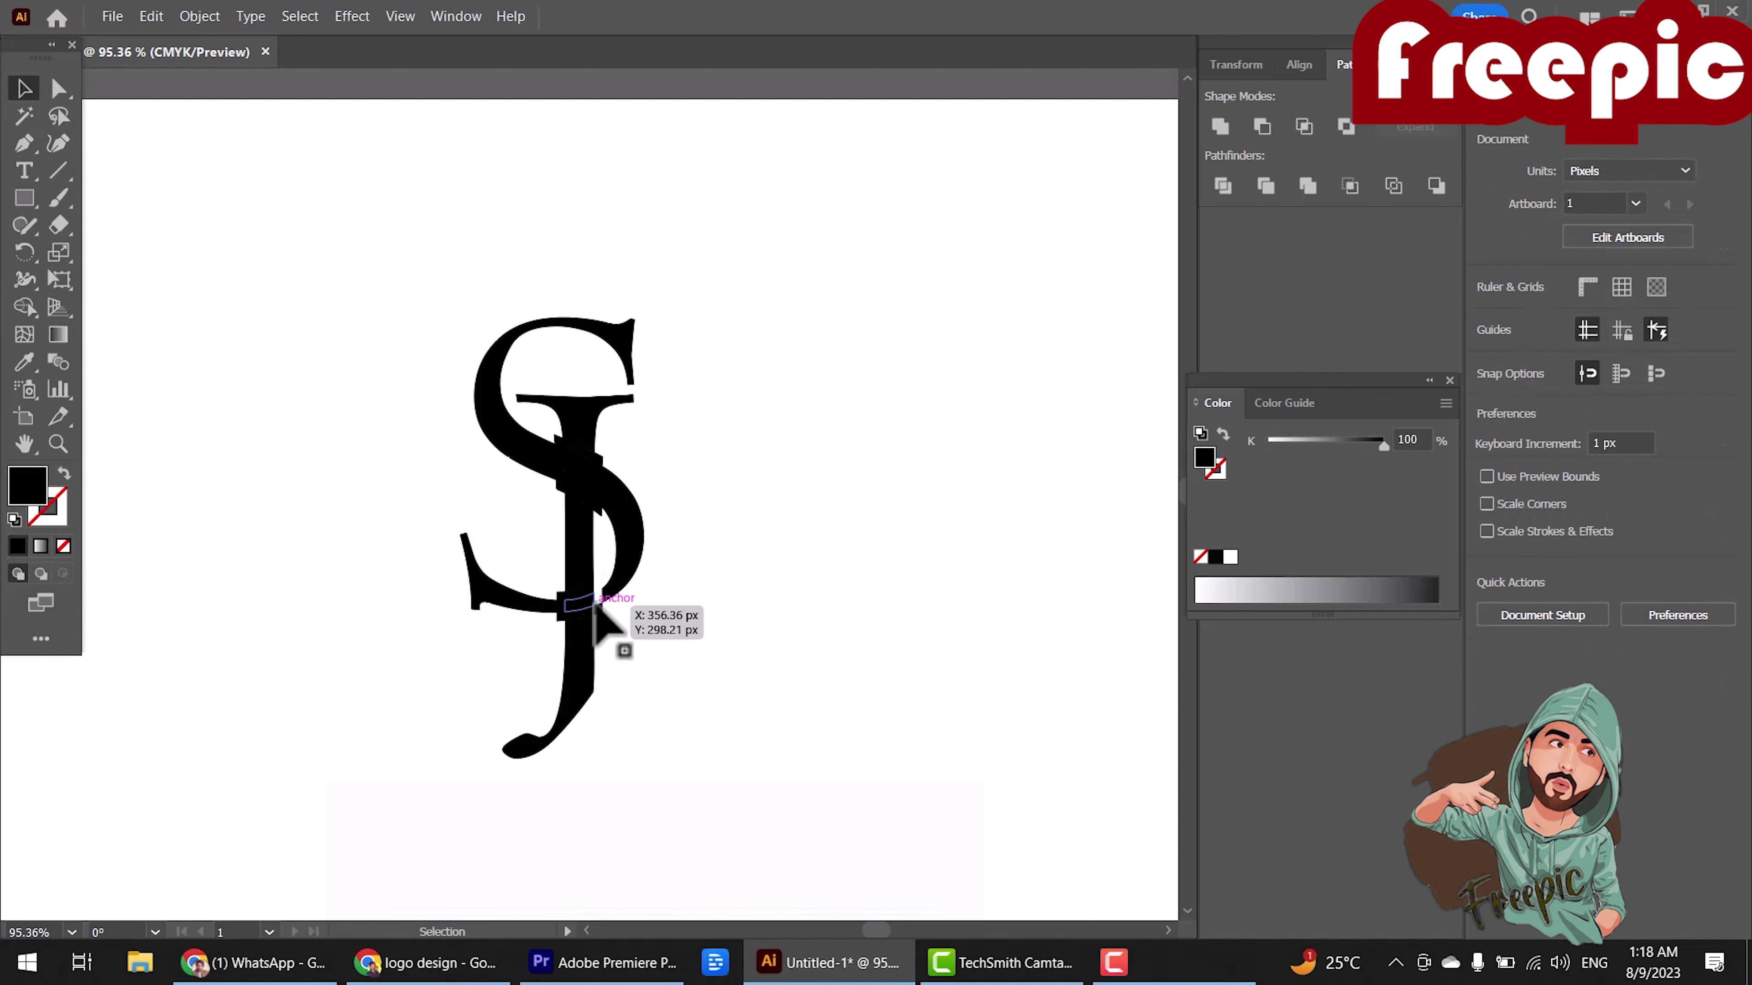
{"action": "left_click", "coordinate": [561, 605]}
{"action": "key", "text": "Delete"}
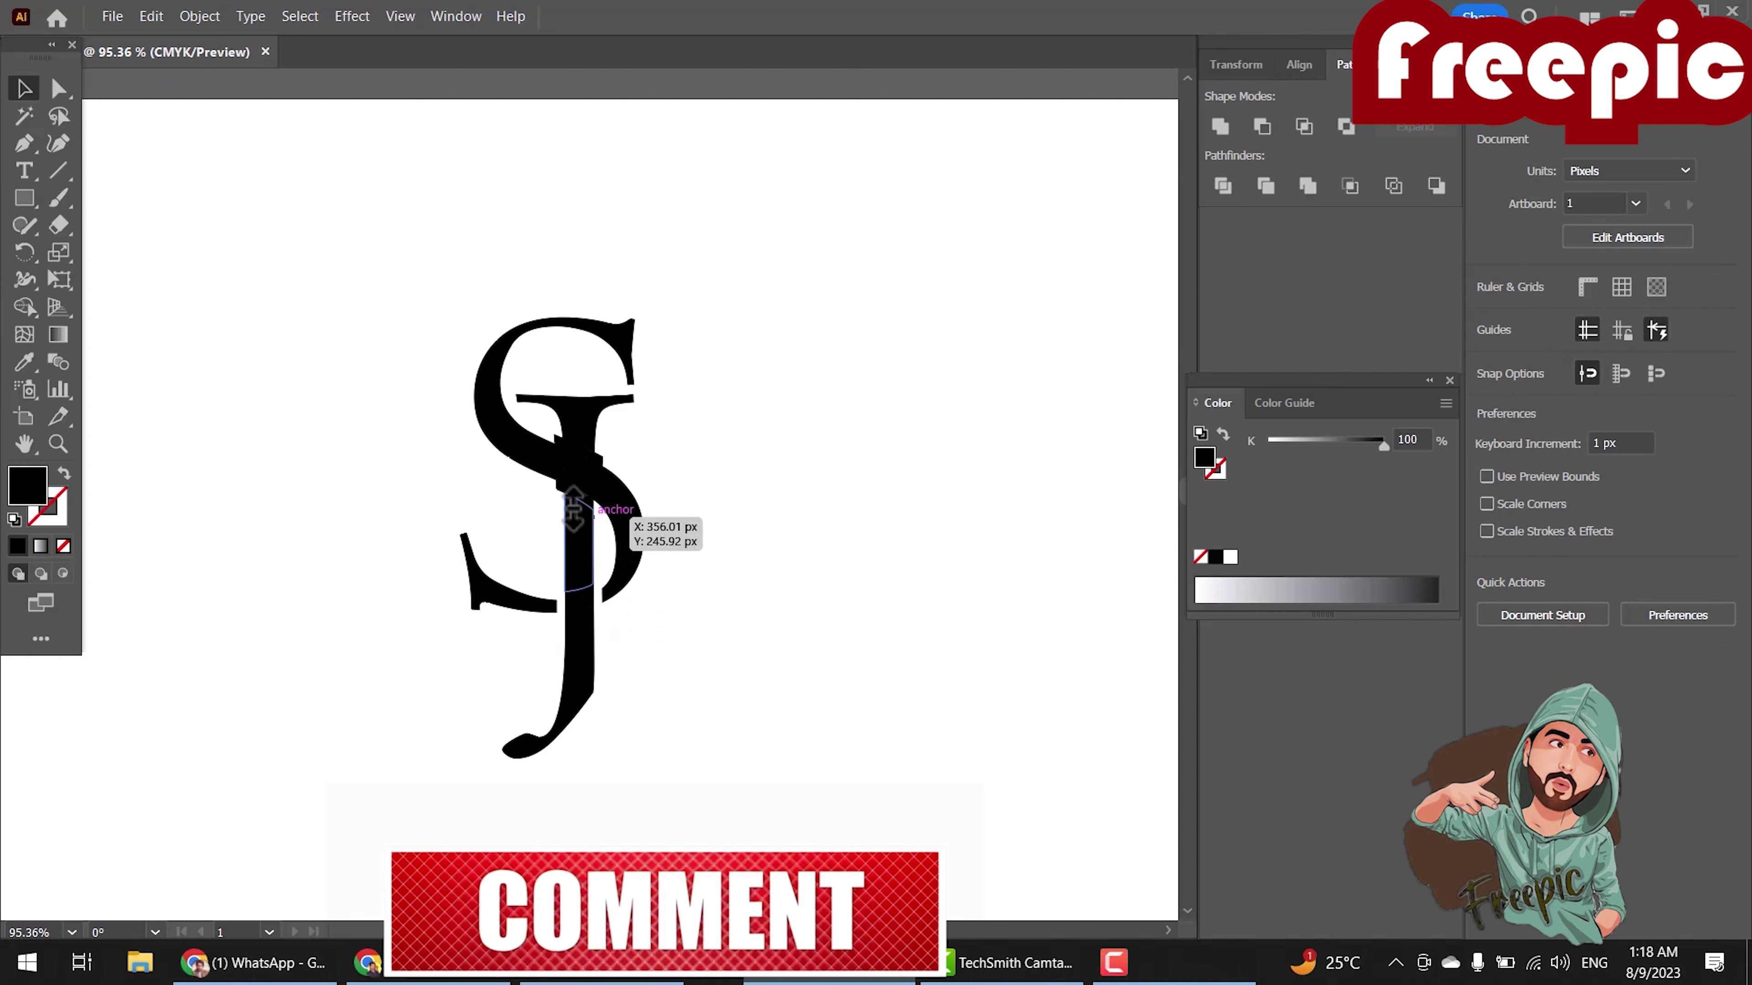
Delete the offset fragments on both sides of the J's stem at the upper crossing with the S.
{"action": "left_click", "coordinate": [597, 463]}
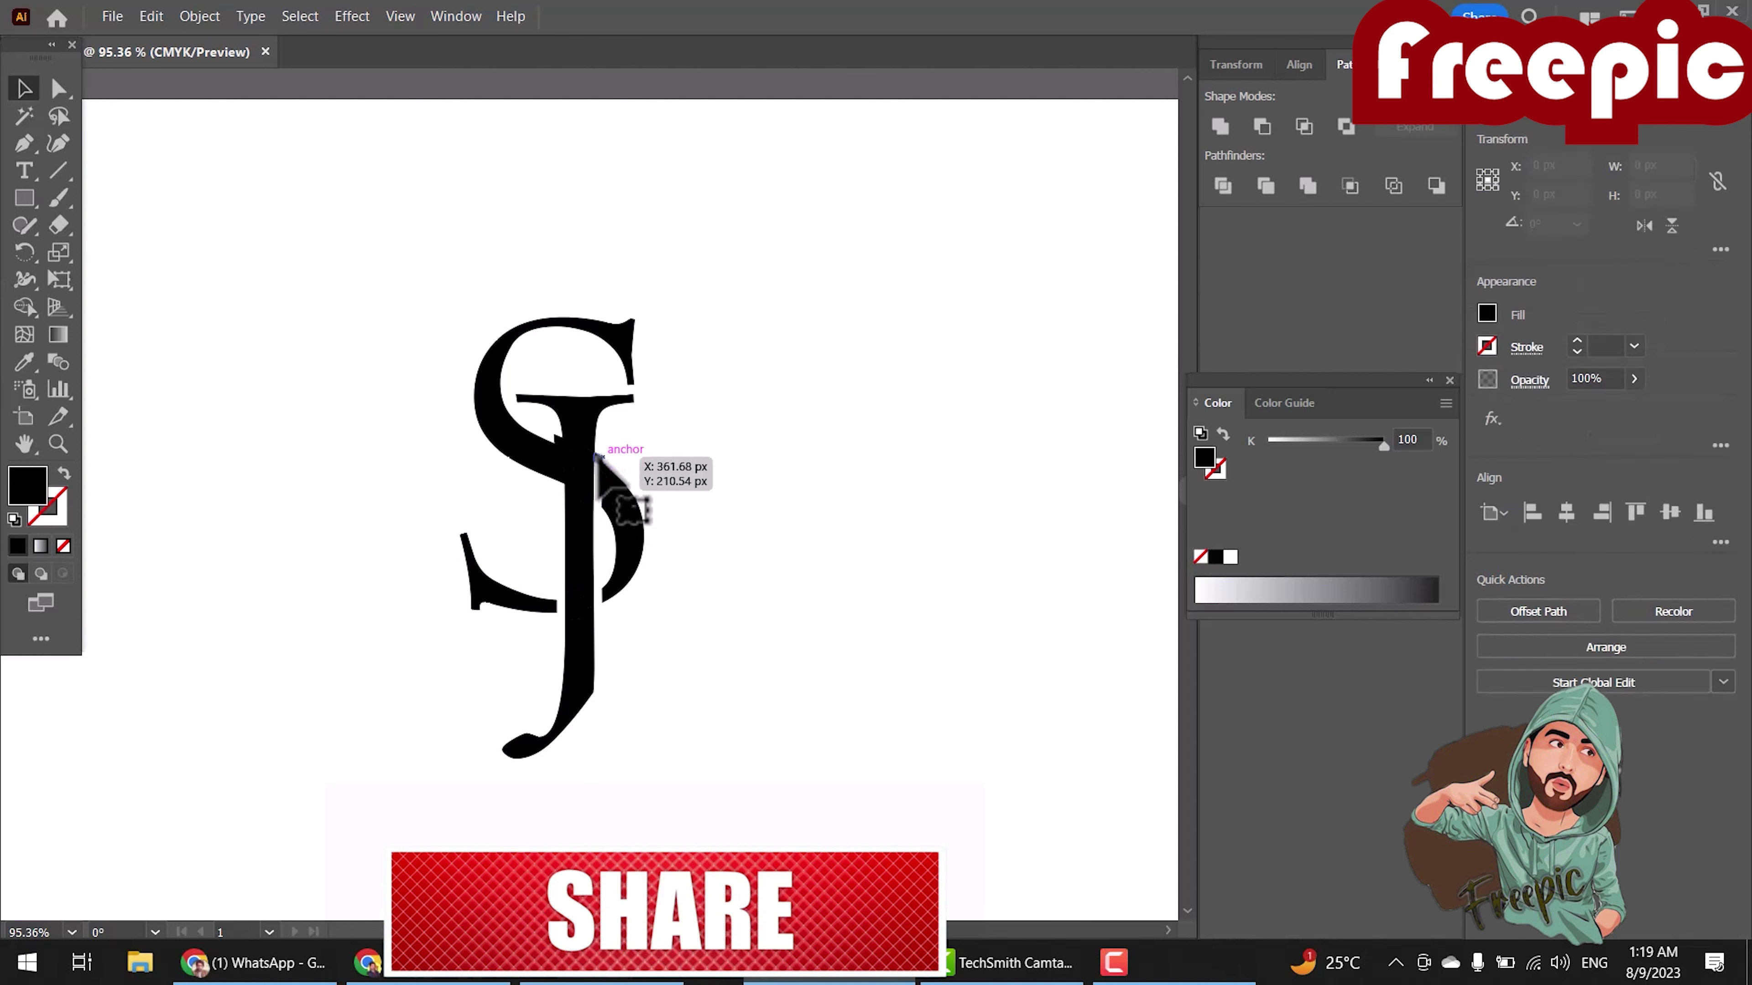
{"action": "key", "text": "Delete"}
{"action": "left_click", "coordinate": [573, 443]}
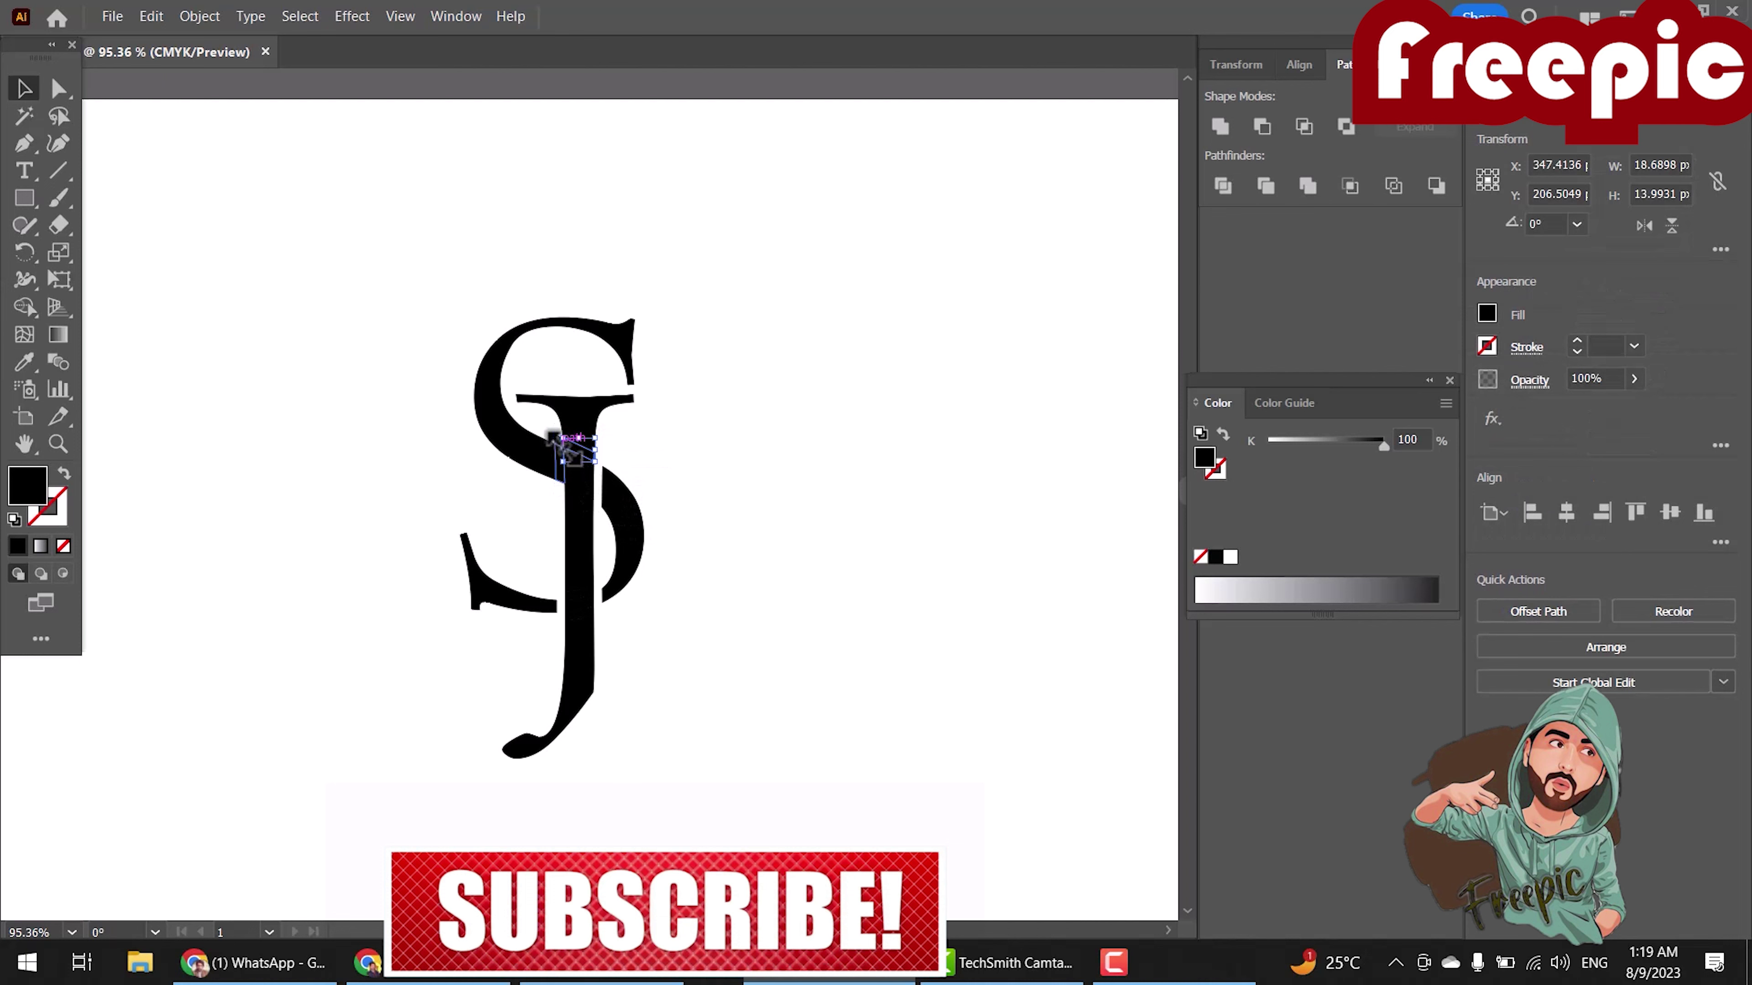
{"action": "left_click", "coordinate": [633, 439]}
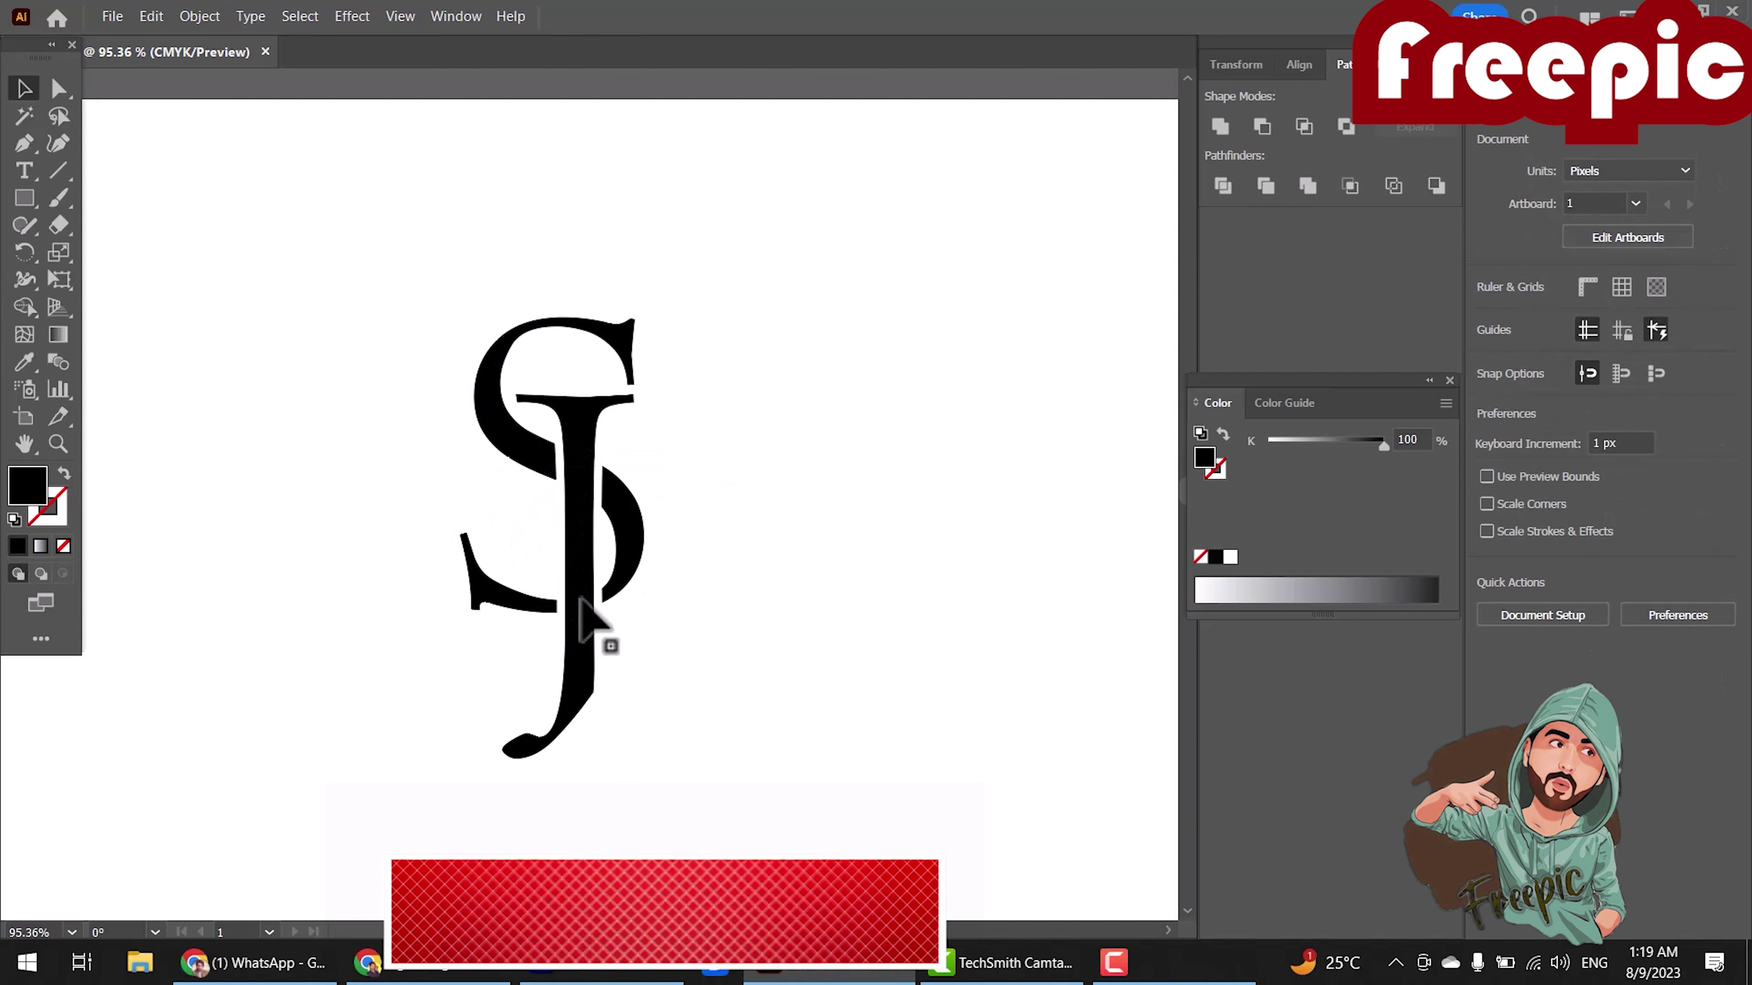
Select the unfilled leftover pieces beside the J's stem with the Magic Wand and delete them.
{"action": "left_click_drag", "start_coordinate": [391, 361], "coordinate": [741, 660]}
{"action": "left_click", "coordinate": [28, 122]}
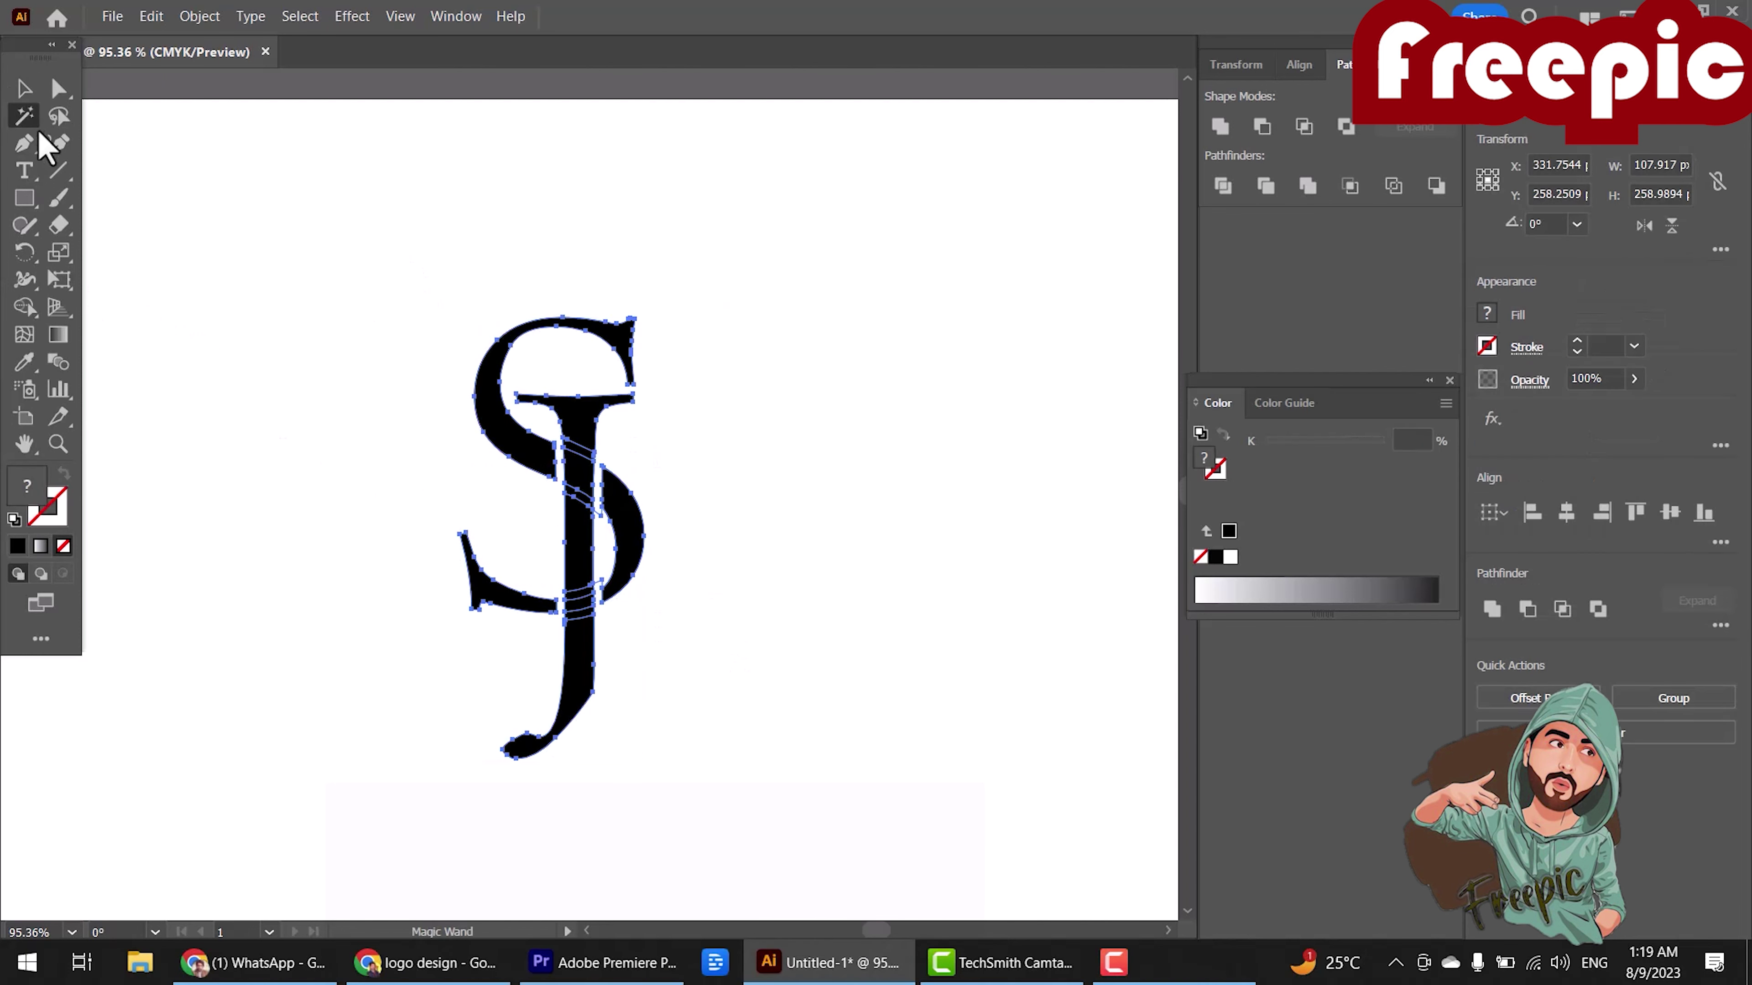
{"action": "left_click", "coordinate": [605, 511]}
{"action": "left_click", "coordinate": [598, 587]}
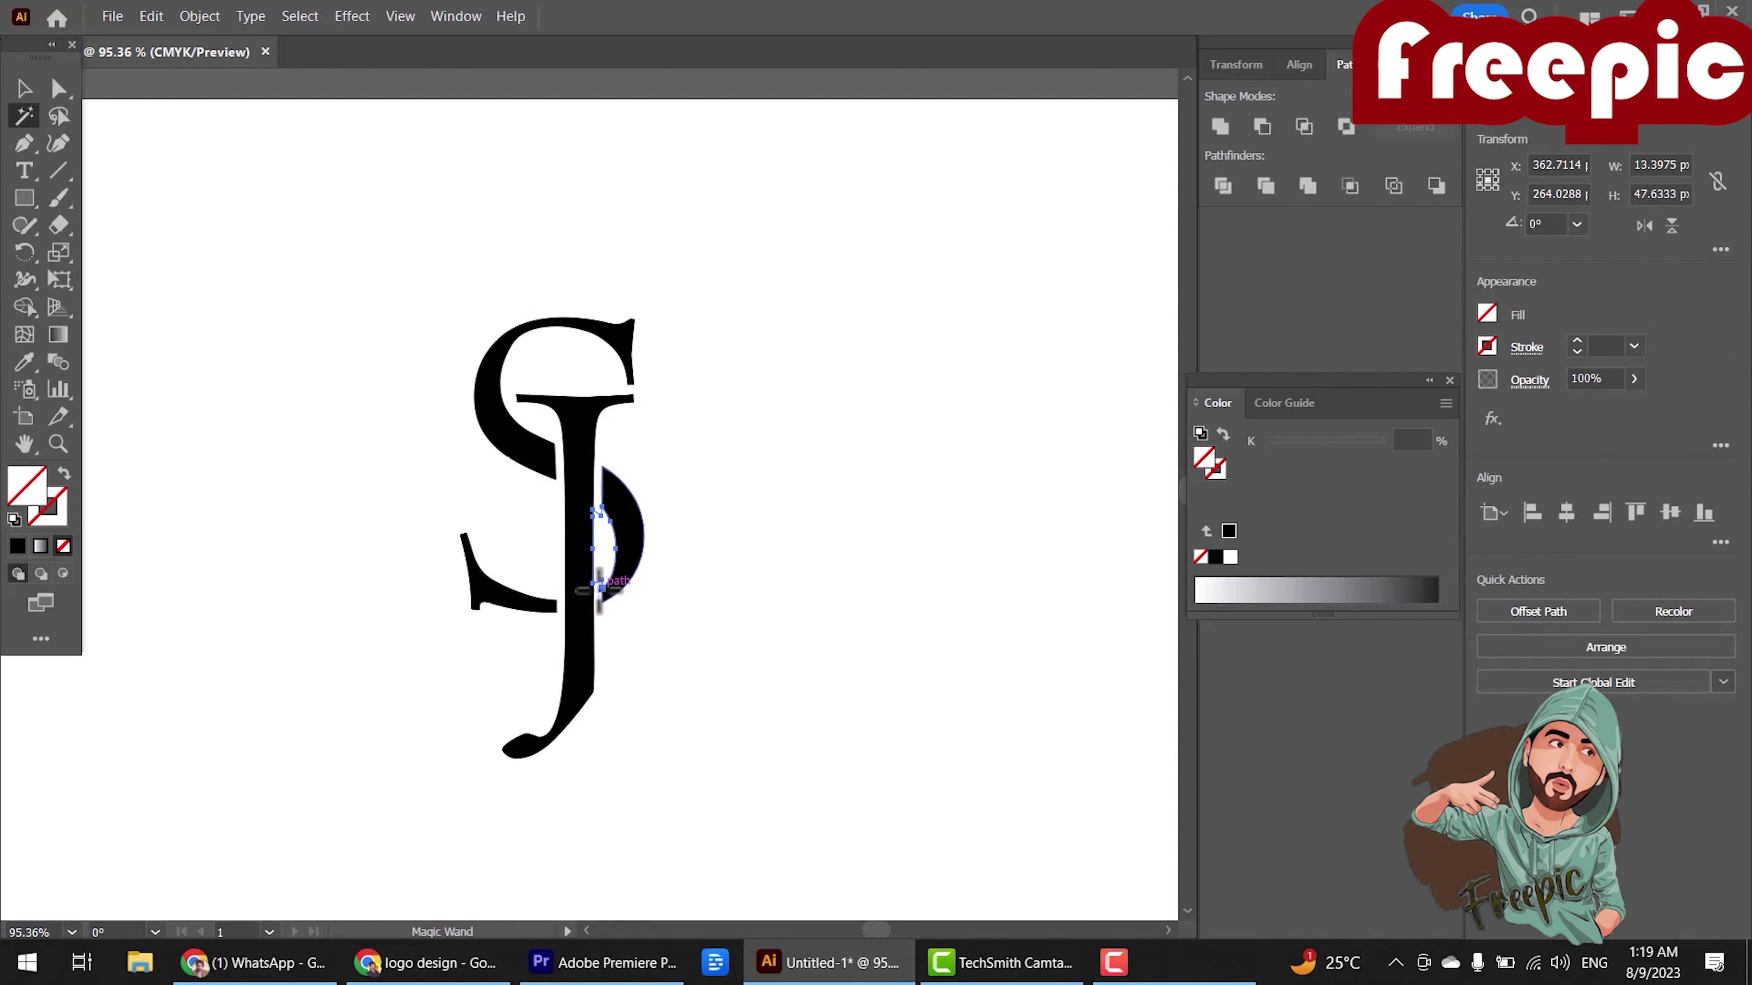
{"action": "key", "text": "Delete"}
Select all black pieces with the Magic Wand and unite them with Pathfinder.
{"action": "left_click", "coordinate": [607, 476]}
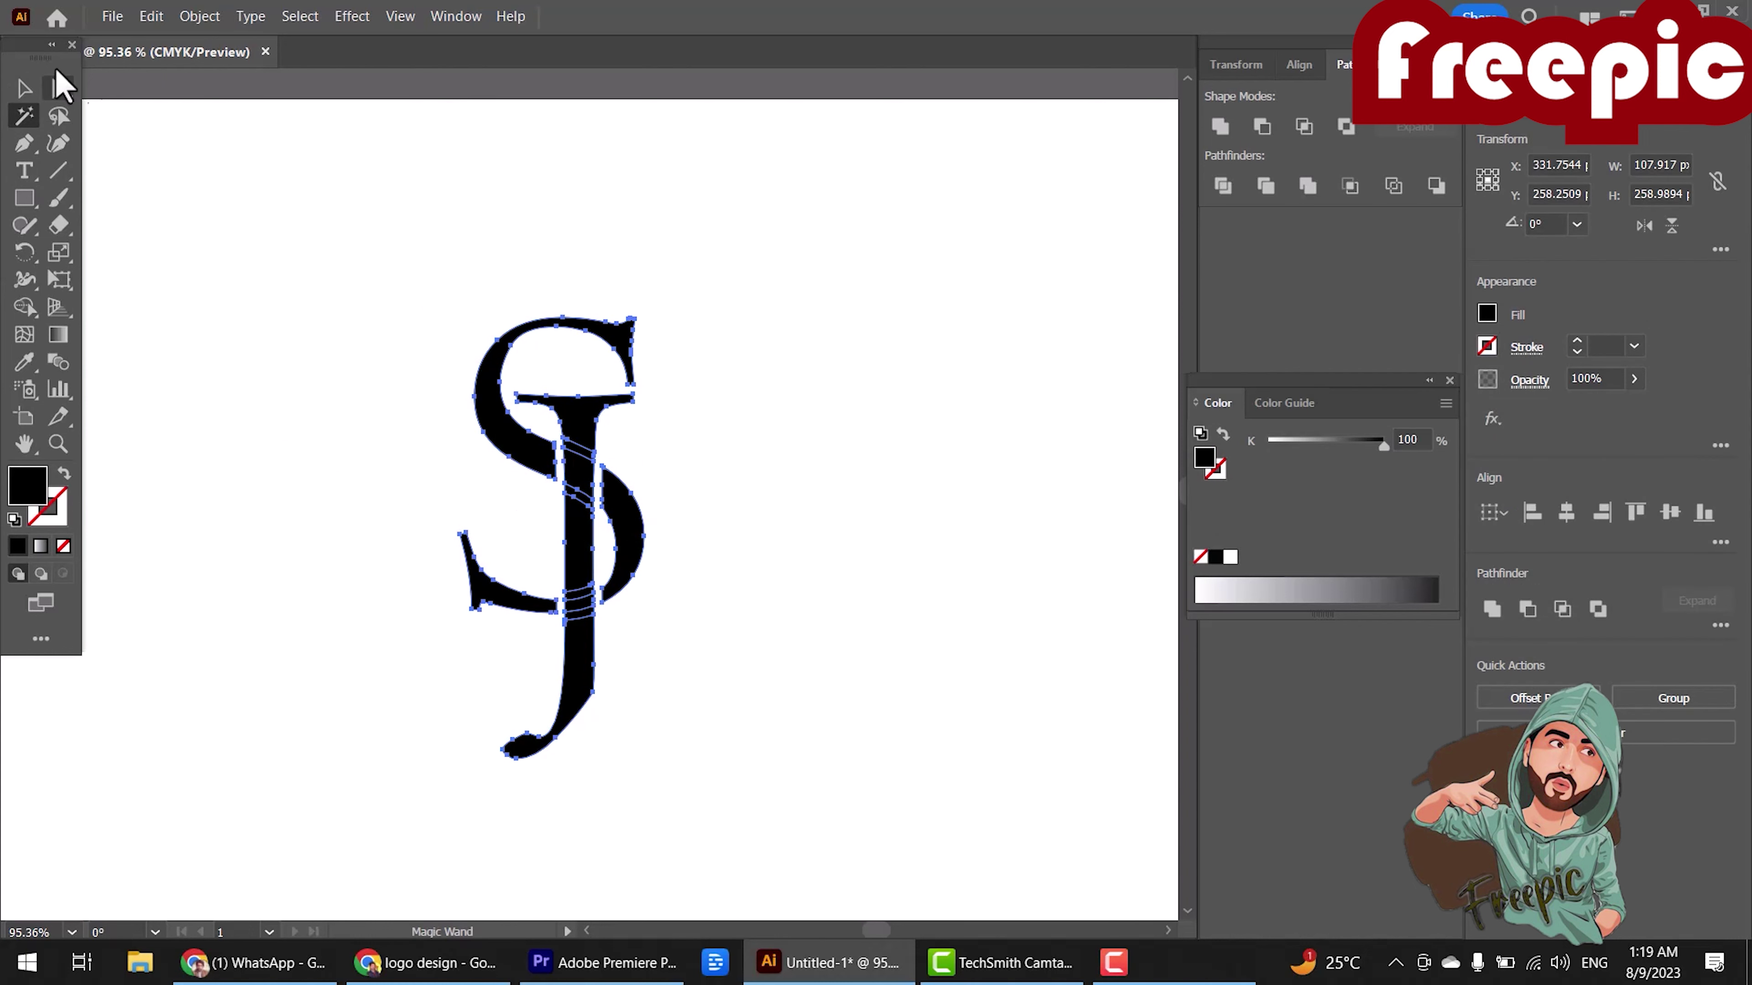
{"action": "left_click", "coordinate": [24, 87]}
{"action": "left_click", "coordinate": [1218, 127]}
{"action": "left_click", "coordinate": [493, 500]}
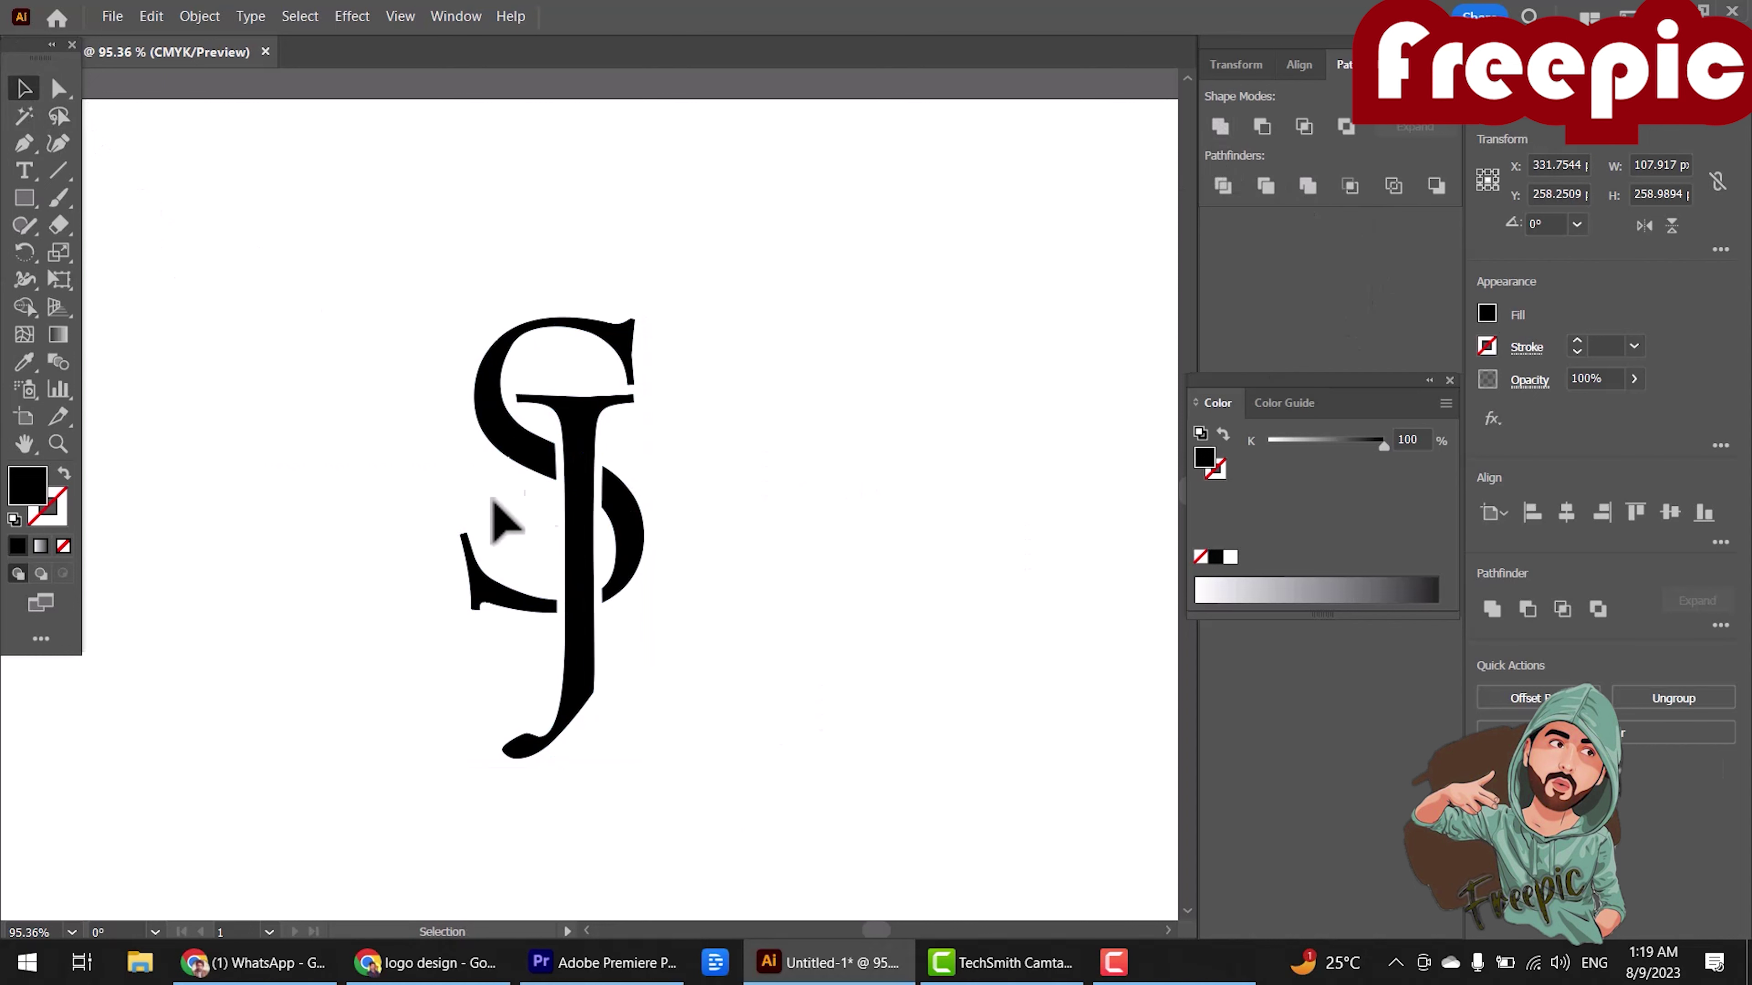
Shorten the lower tip of the S's upper serif by moving its end anchor points up about 7 px.
{"action": "left_click", "coordinate": [627, 379]}
{"action": "left_click", "coordinate": [59, 87]}
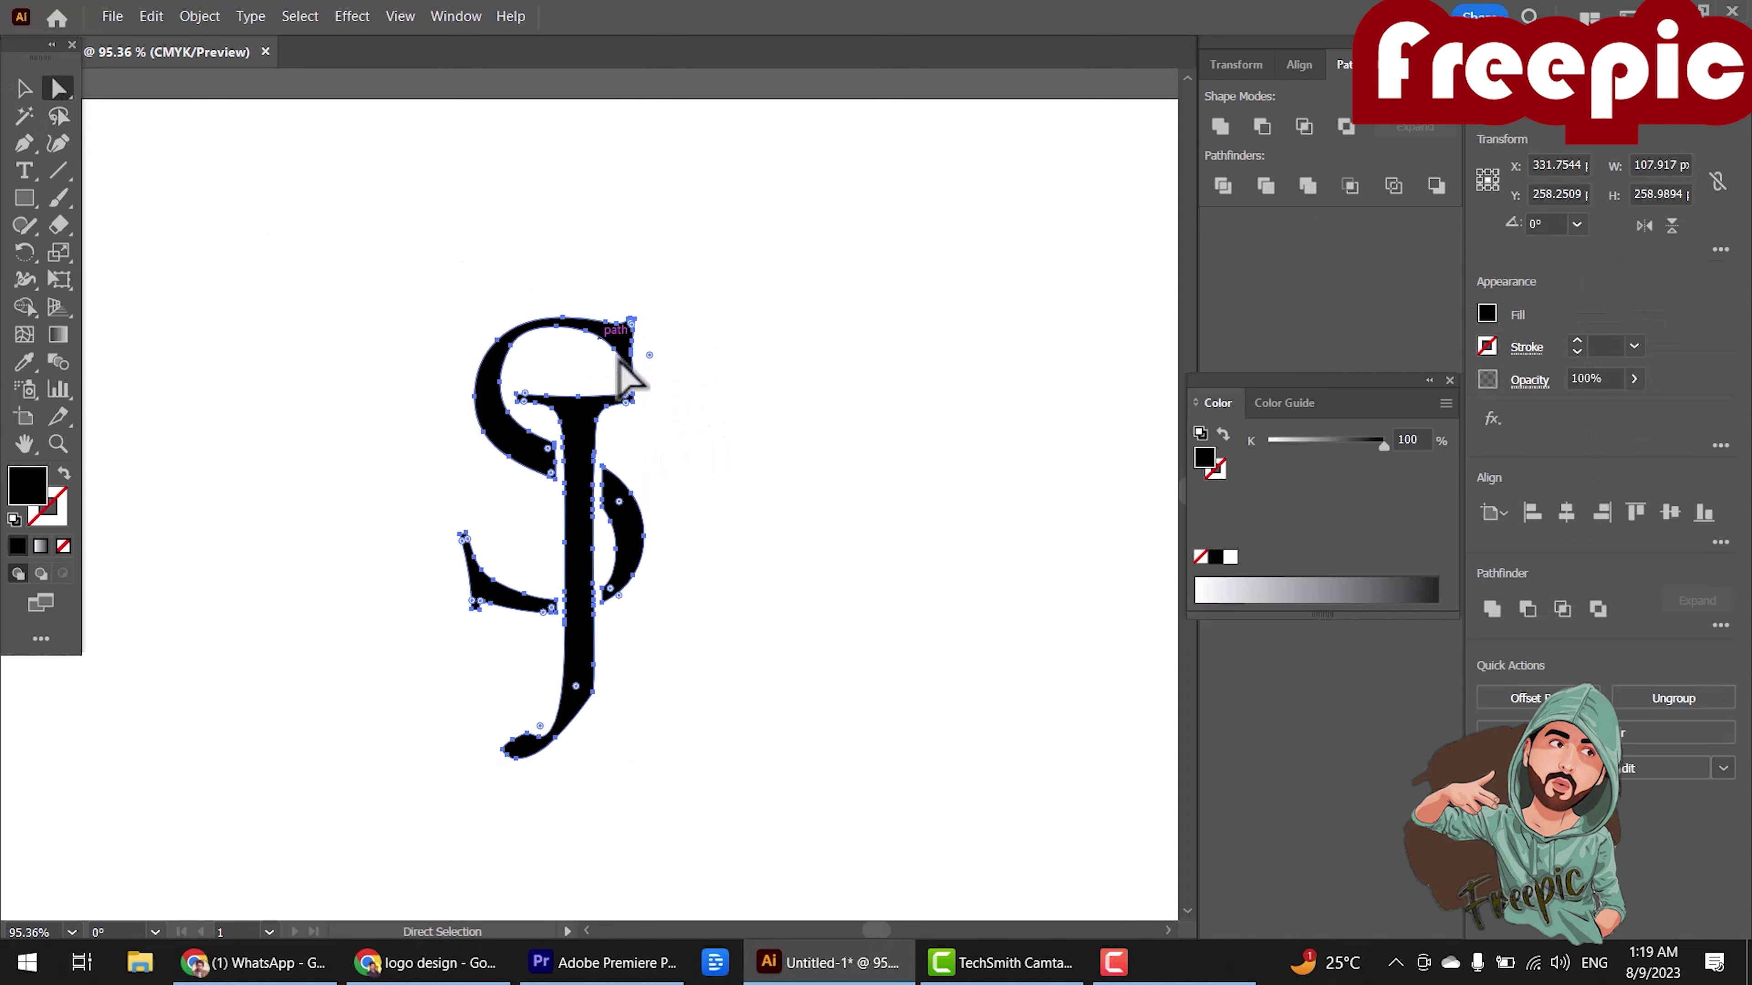
{"action": "left_click", "coordinate": [682, 407]}
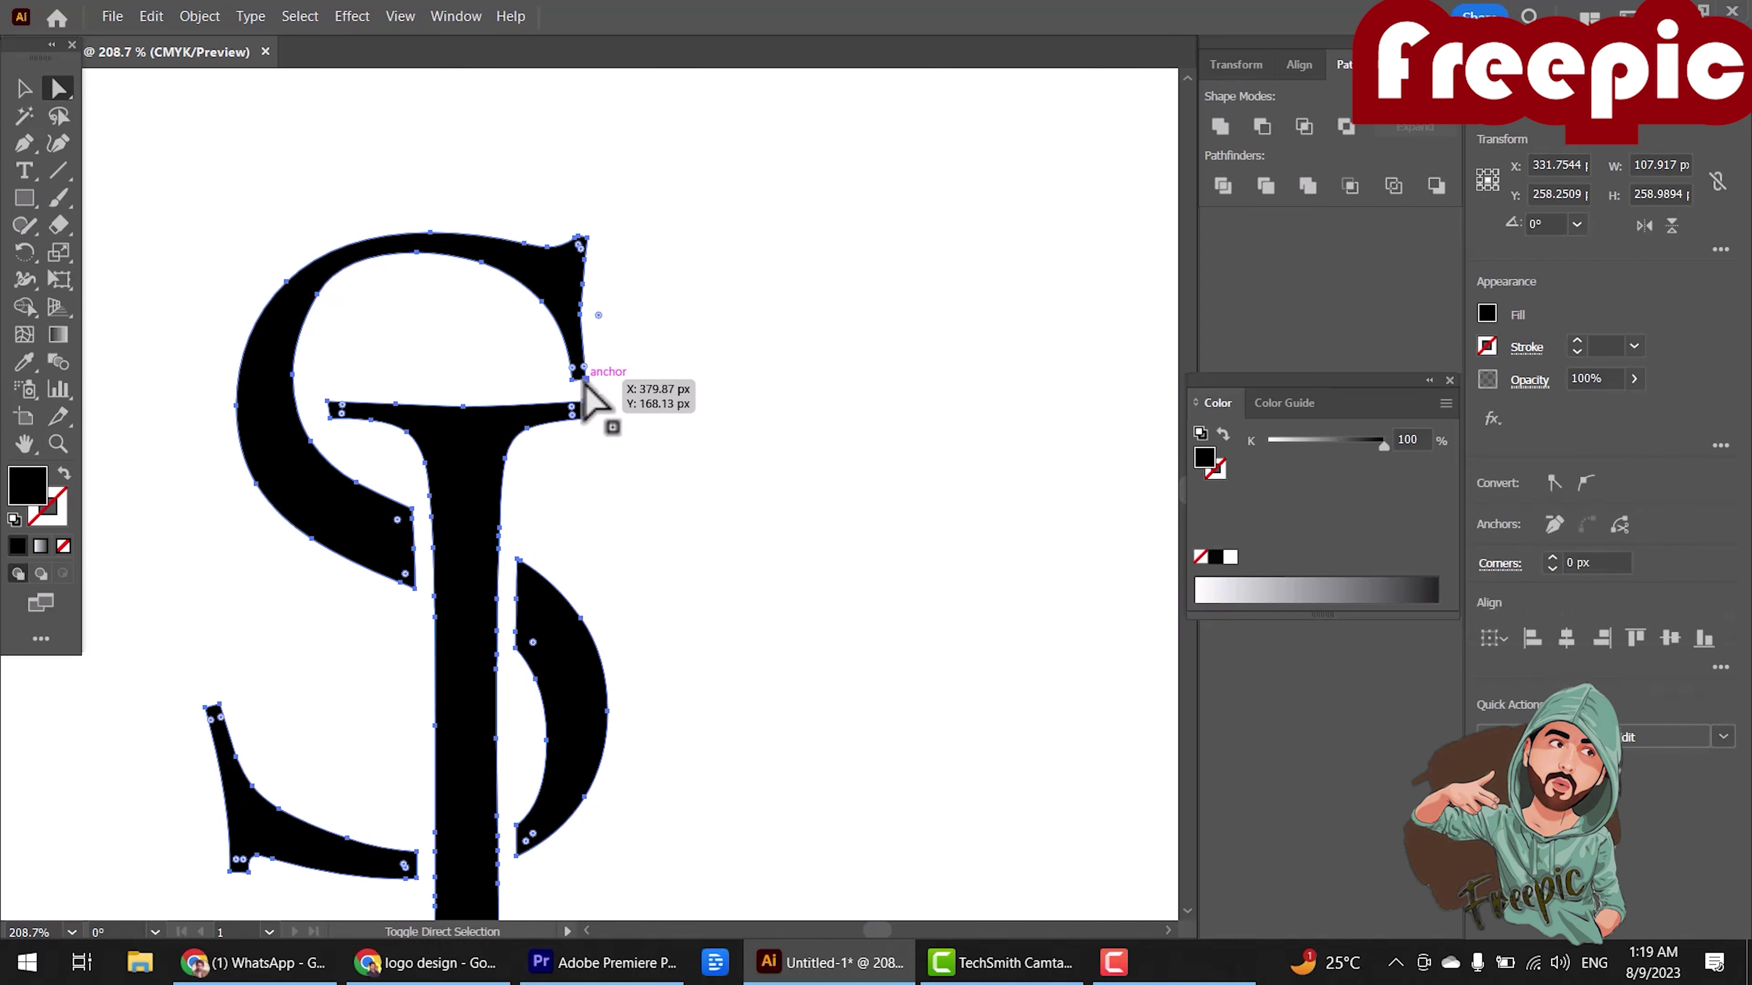
{"action": "key", "text": "m"}
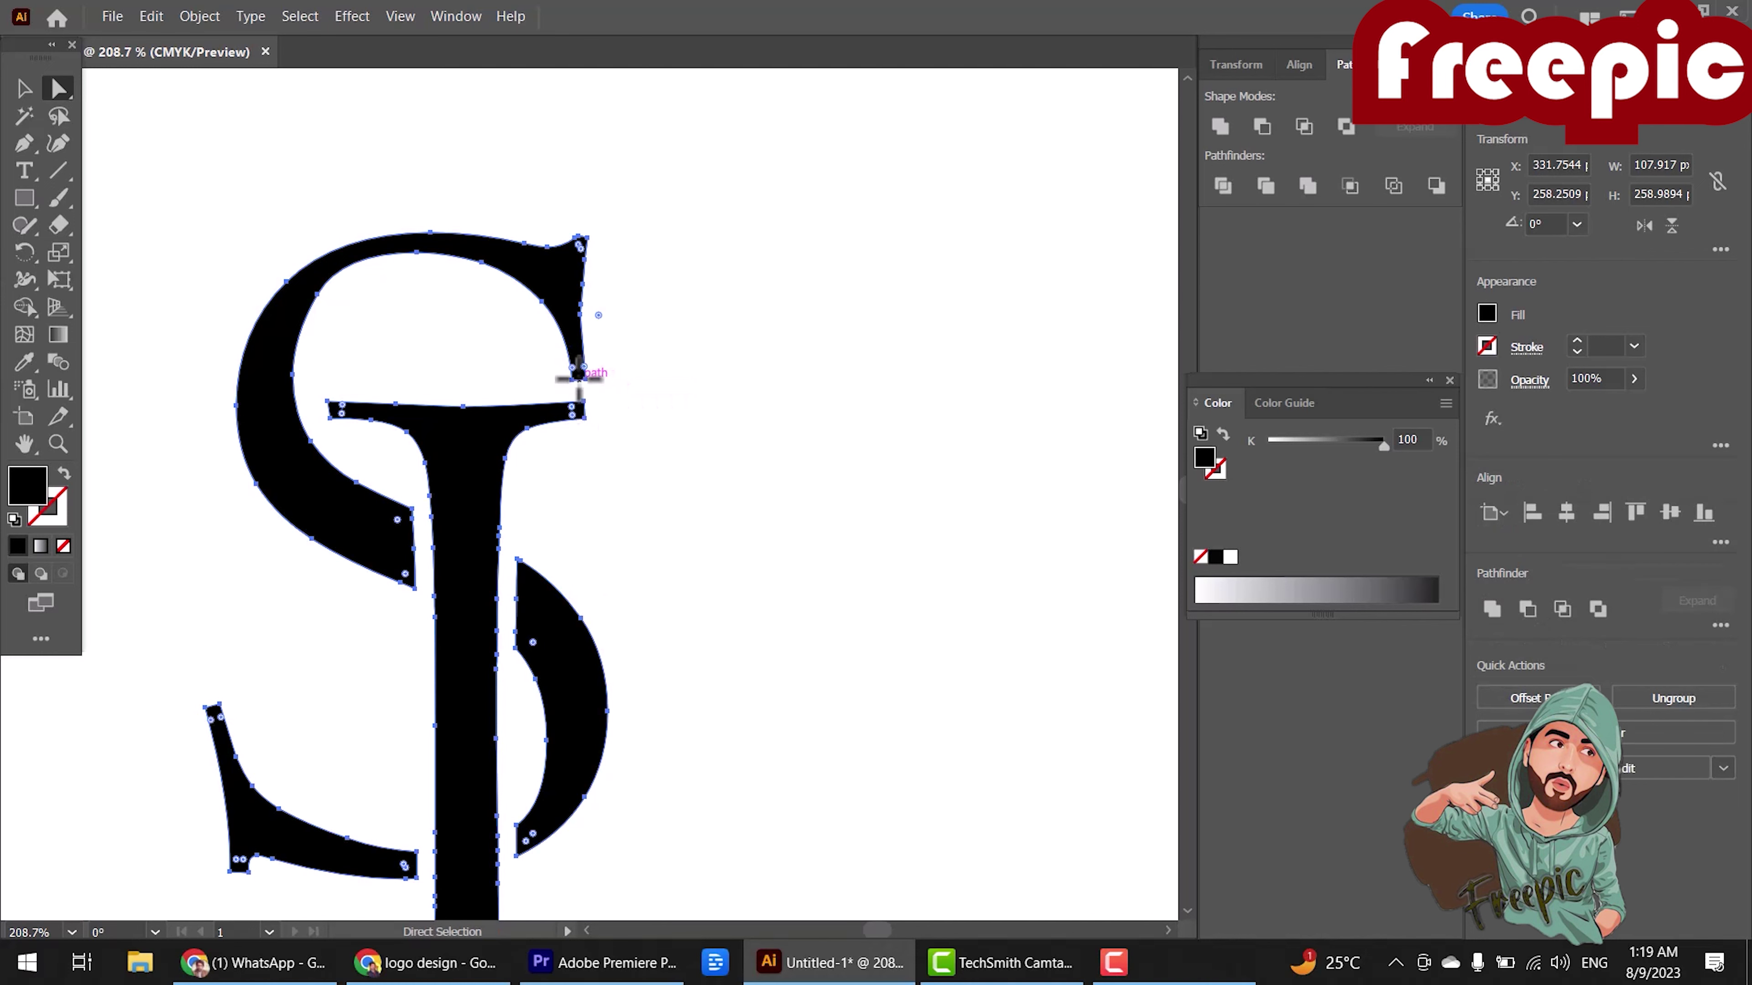
{"action": "scroll", "coordinate": [578, 378], "scroll_direction": "down", "scroll_amount": 1}
{"action": "left_click_drag", "start_coordinate": [578, 371], "coordinate": [578, 363]}
{"action": "left_click", "coordinate": [578, 364]}
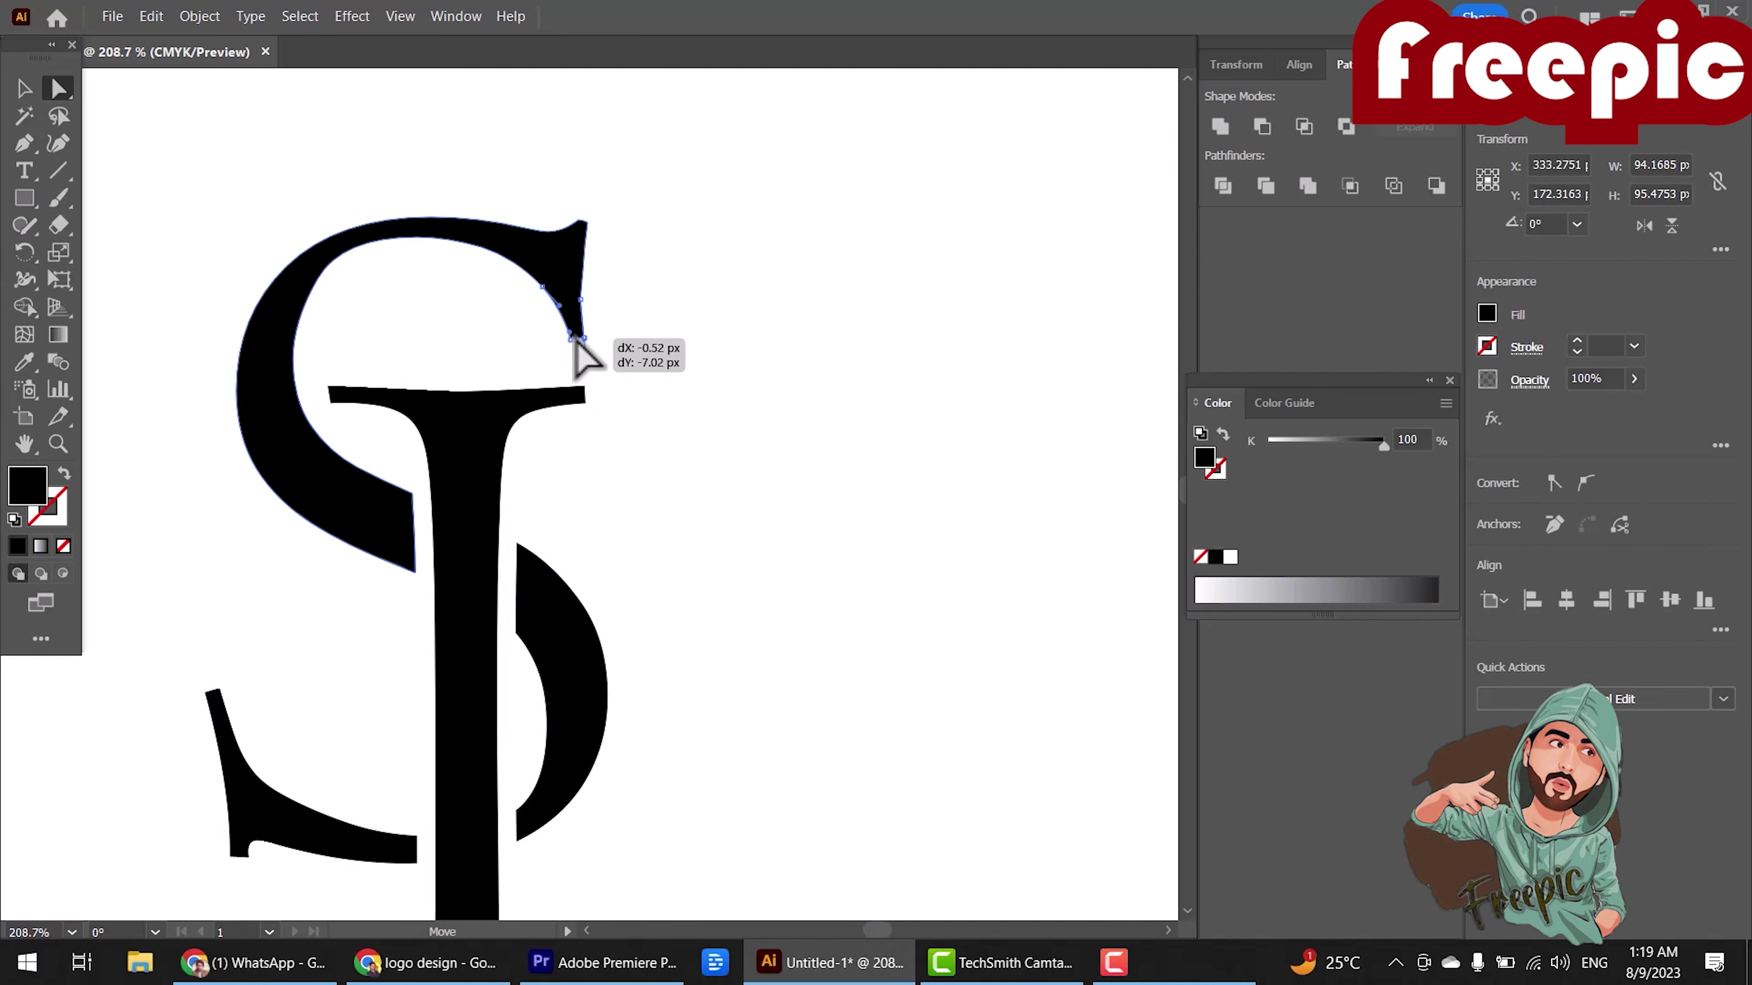
{"action": "left_click", "coordinate": [574, 369]}
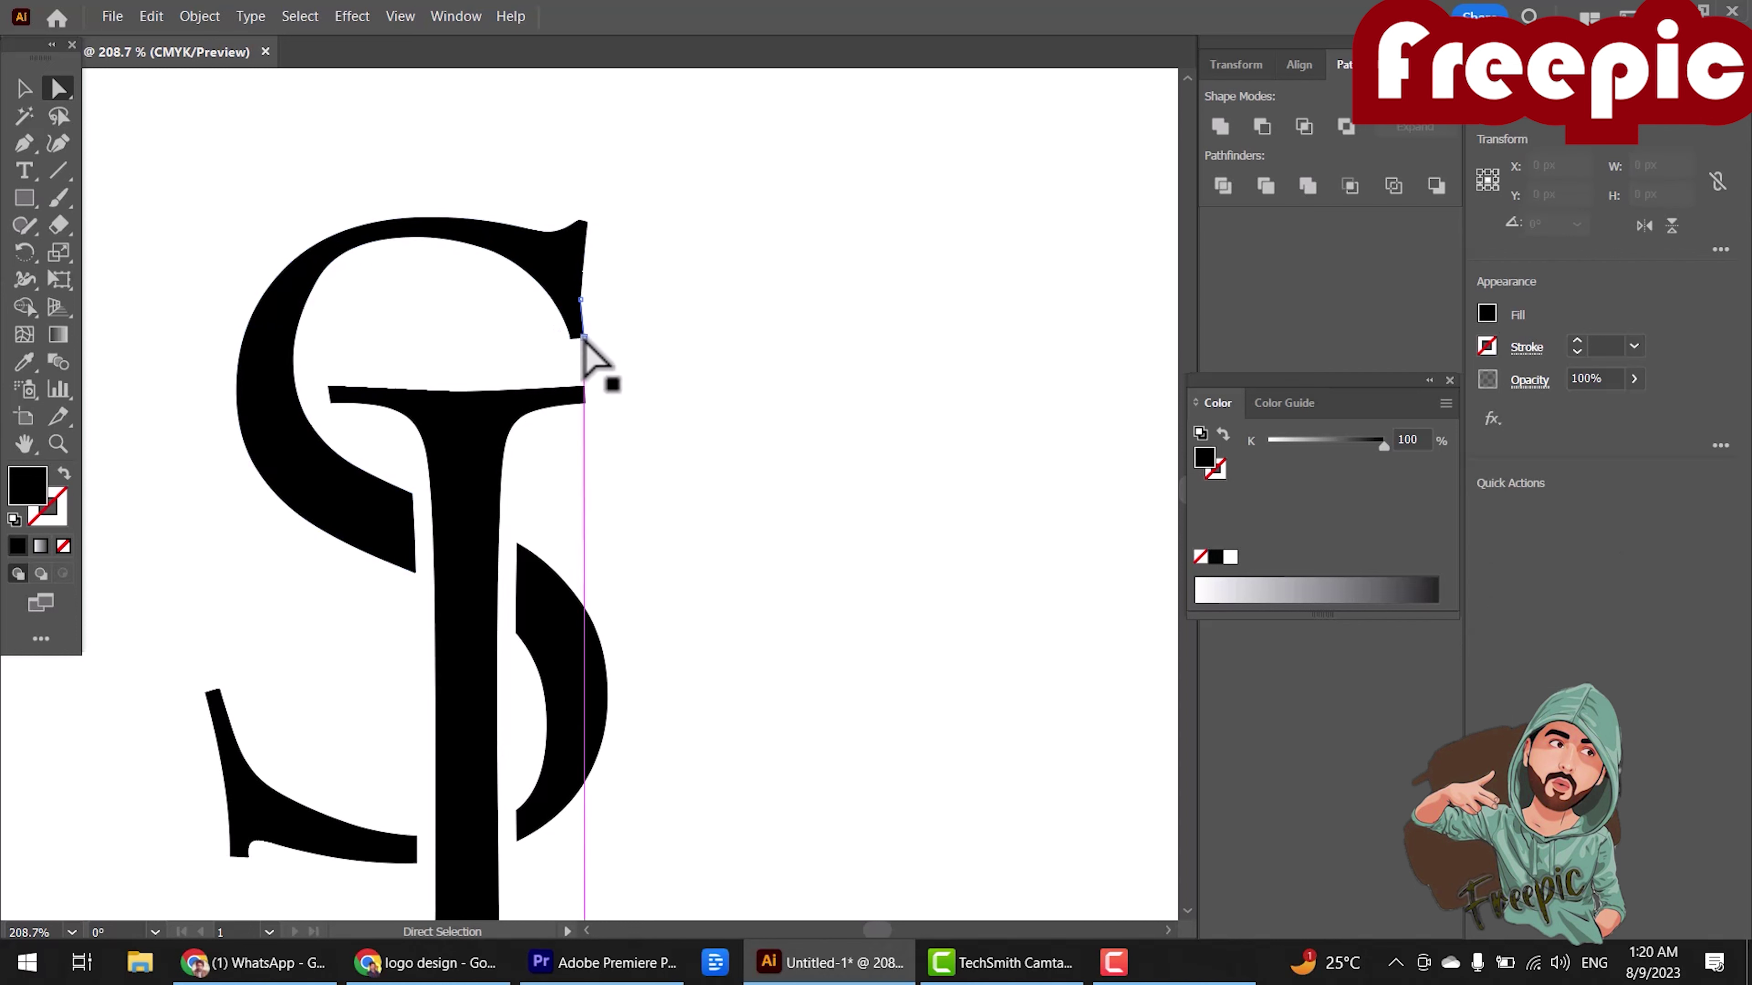
Shorten the left end of the J's top serif by moving its end anchor points inward about 4 px.
{"action": "left_click", "coordinate": [579, 390]}
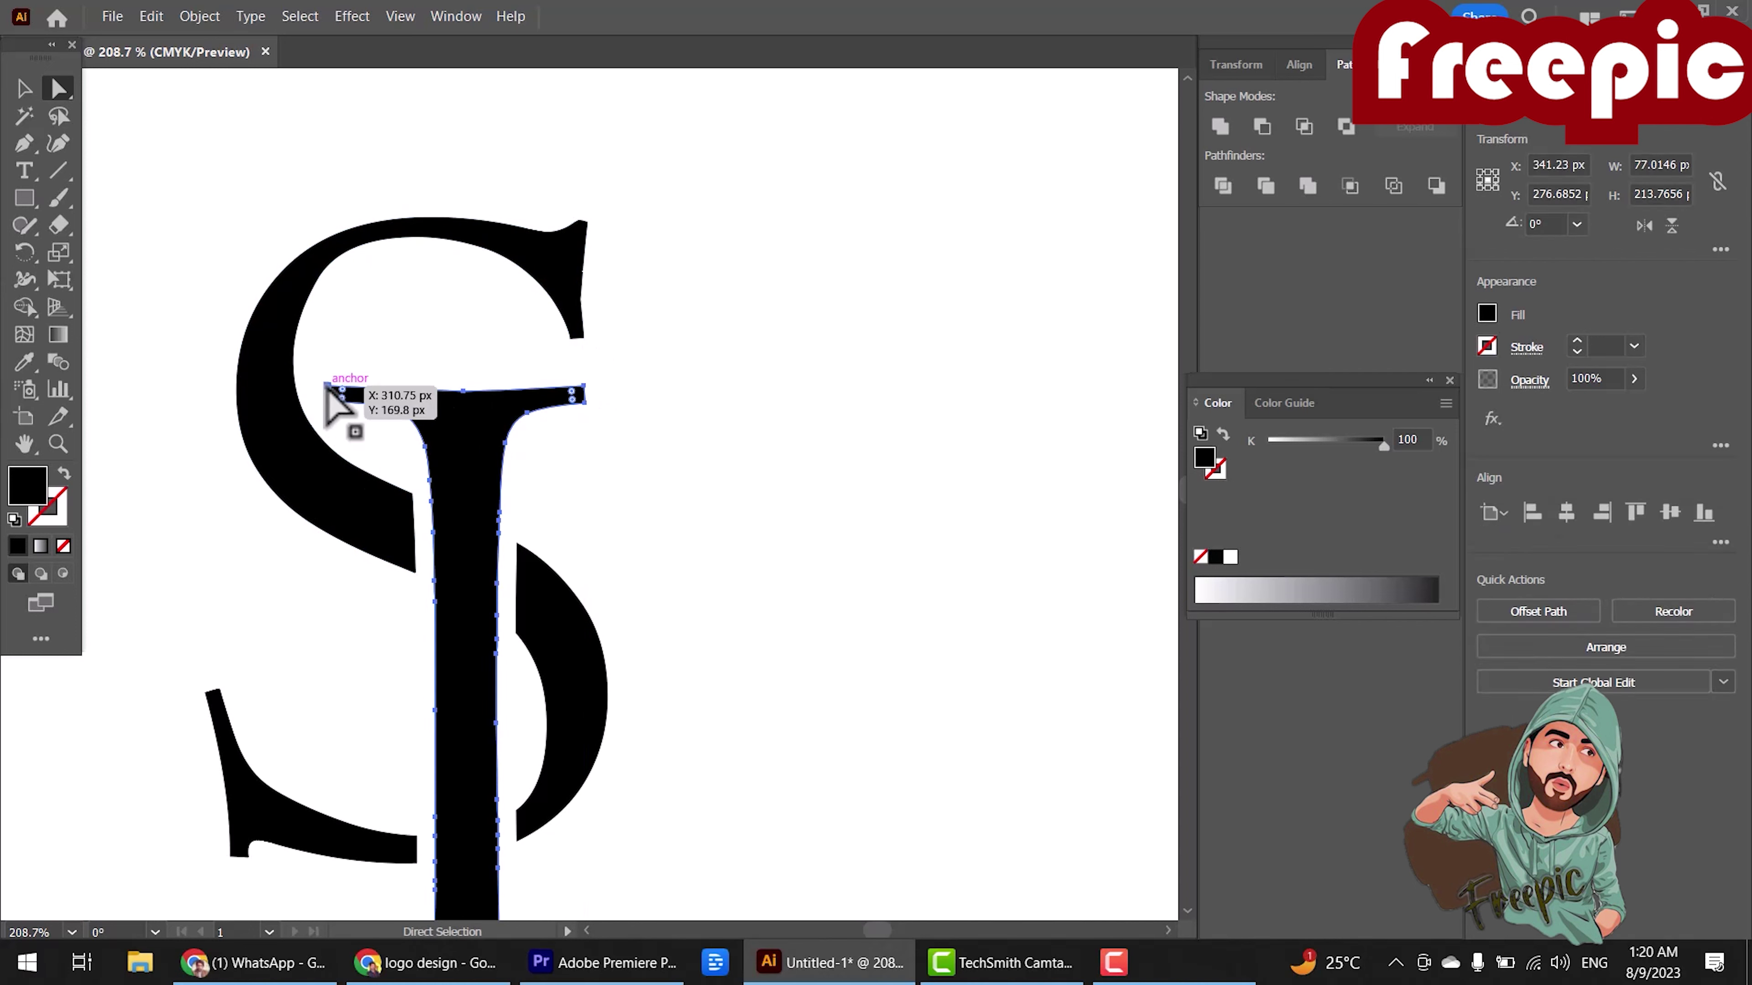
{"action": "left_click_drag", "start_coordinate": [328, 388], "coordinate": [344, 387]}
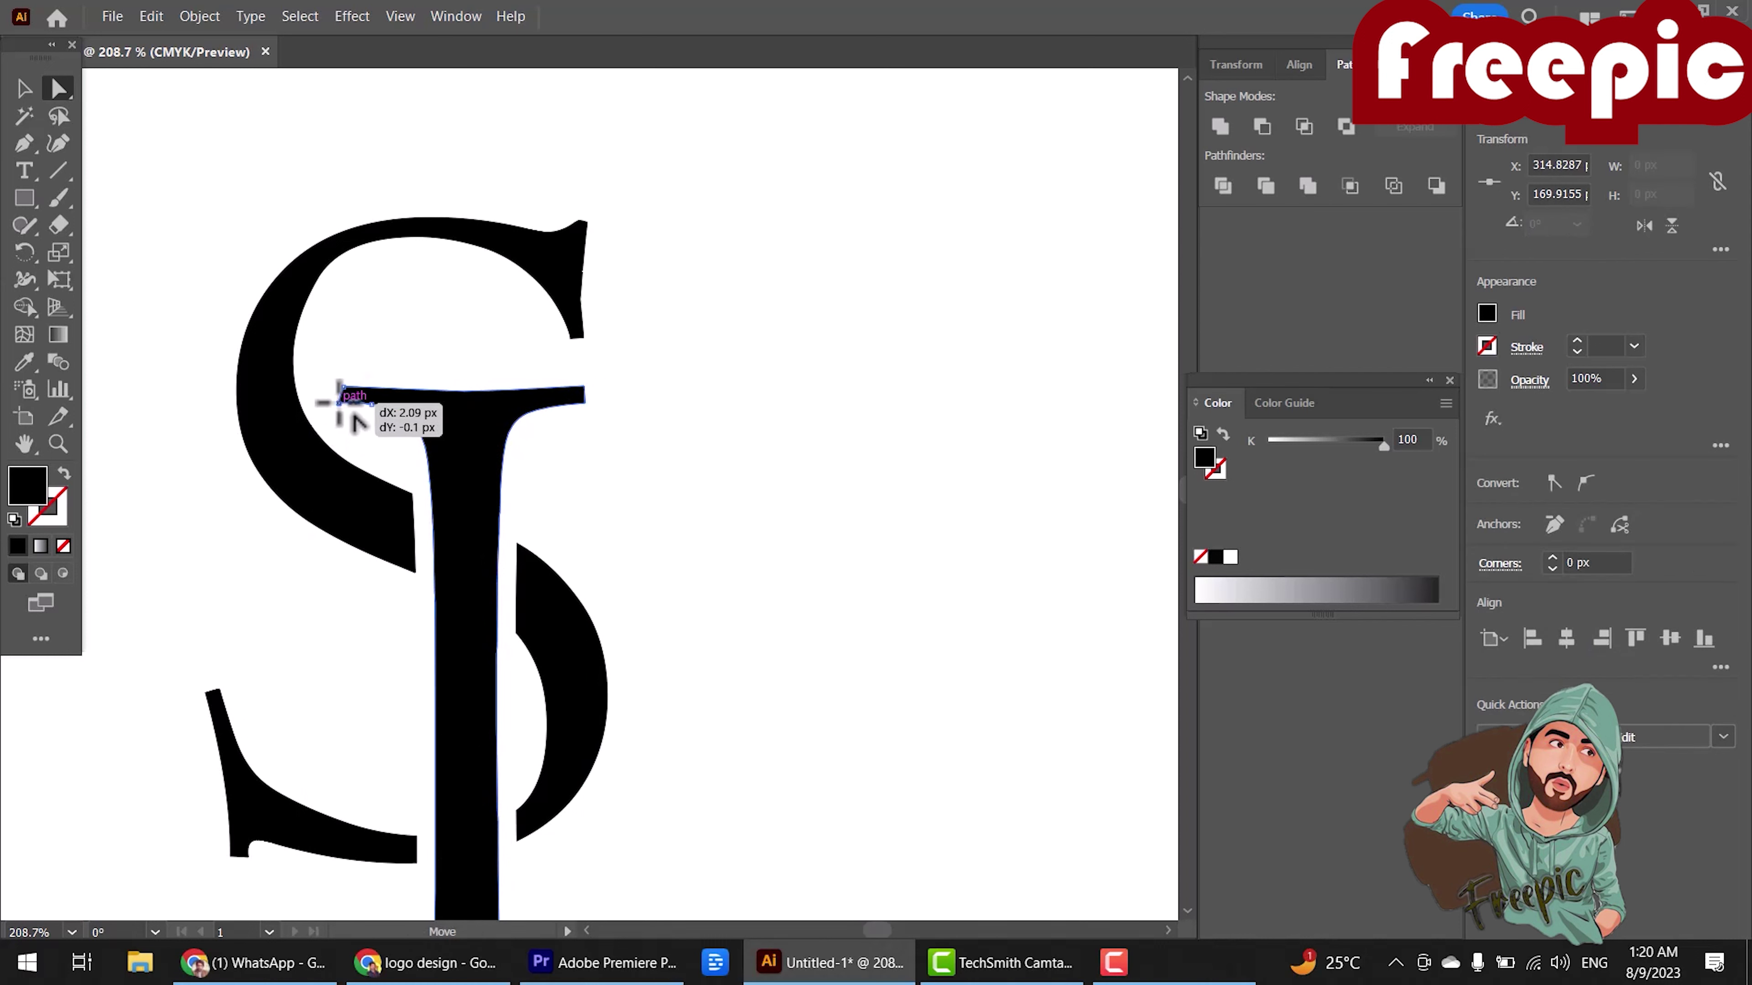
{"action": "left_click", "coordinate": [532, 480]}
Smooth the outer curve at the J's foot by adjusting its anchor points.
{"action": "scroll", "coordinate": [841, 618], "scroll_direction": "down", "scroll_amount": 5}
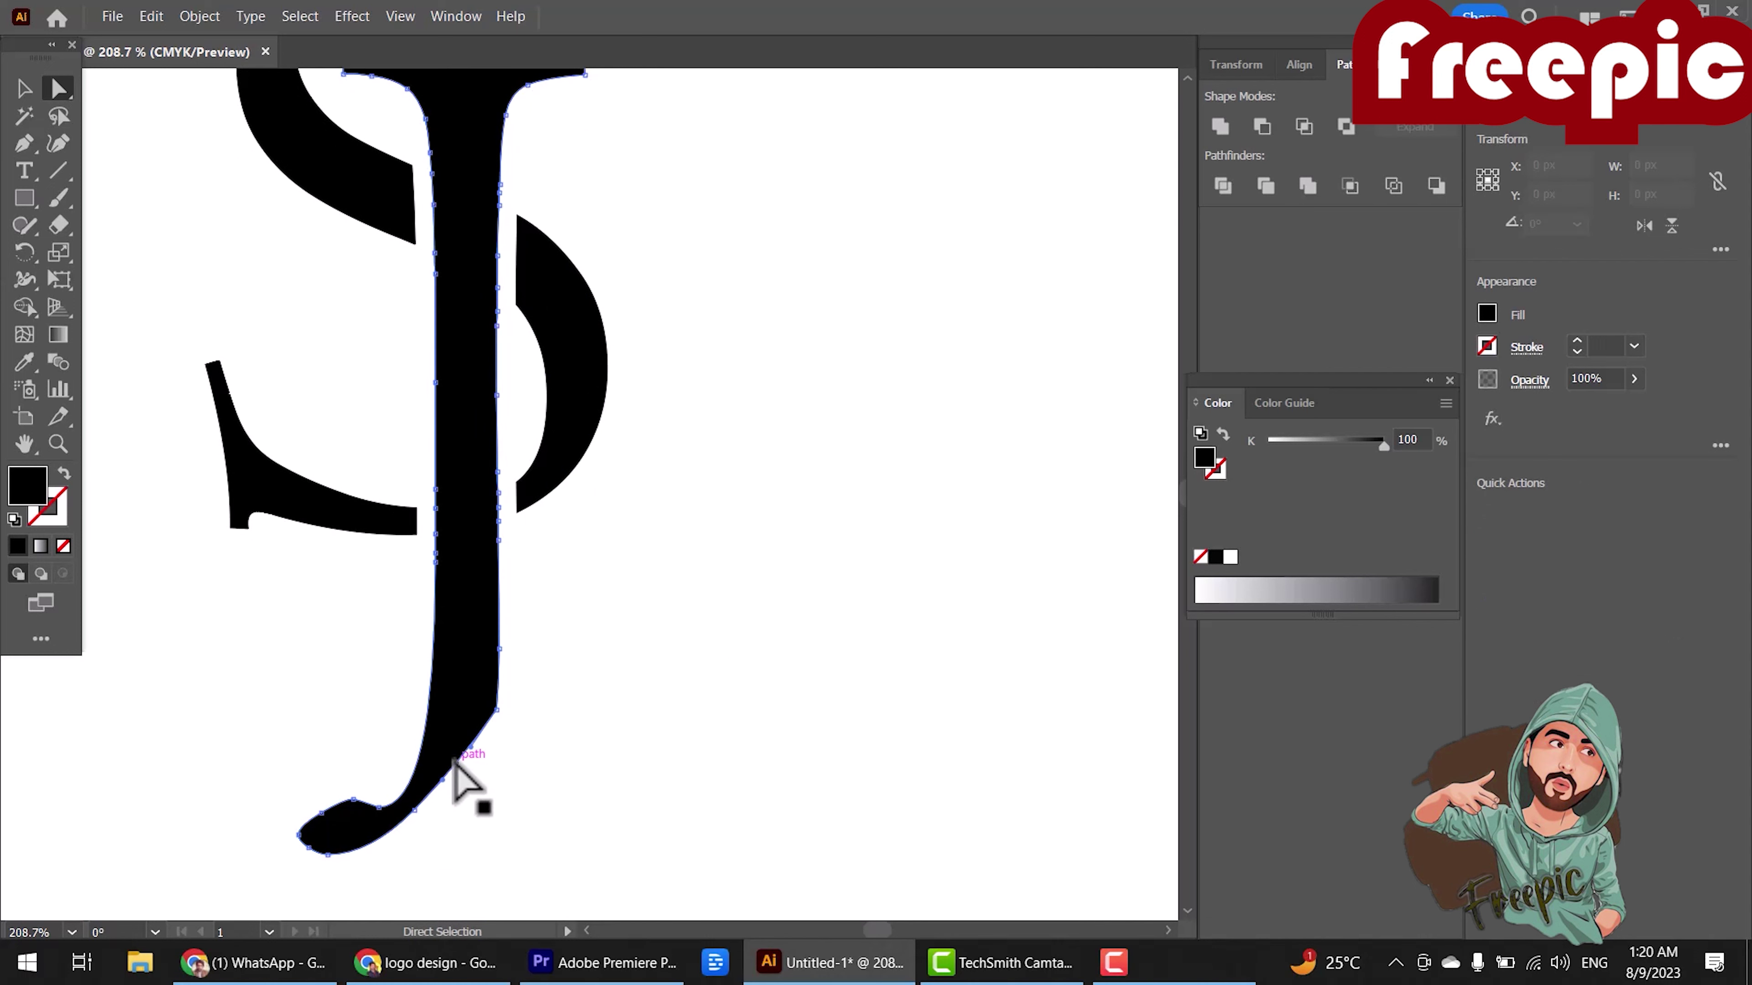
{"action": "left_click", "coordinate": [454, 760]}
{"action": "left_click_drag", "start_coordinate": [413, 811], "coordinate": [437, 835]}
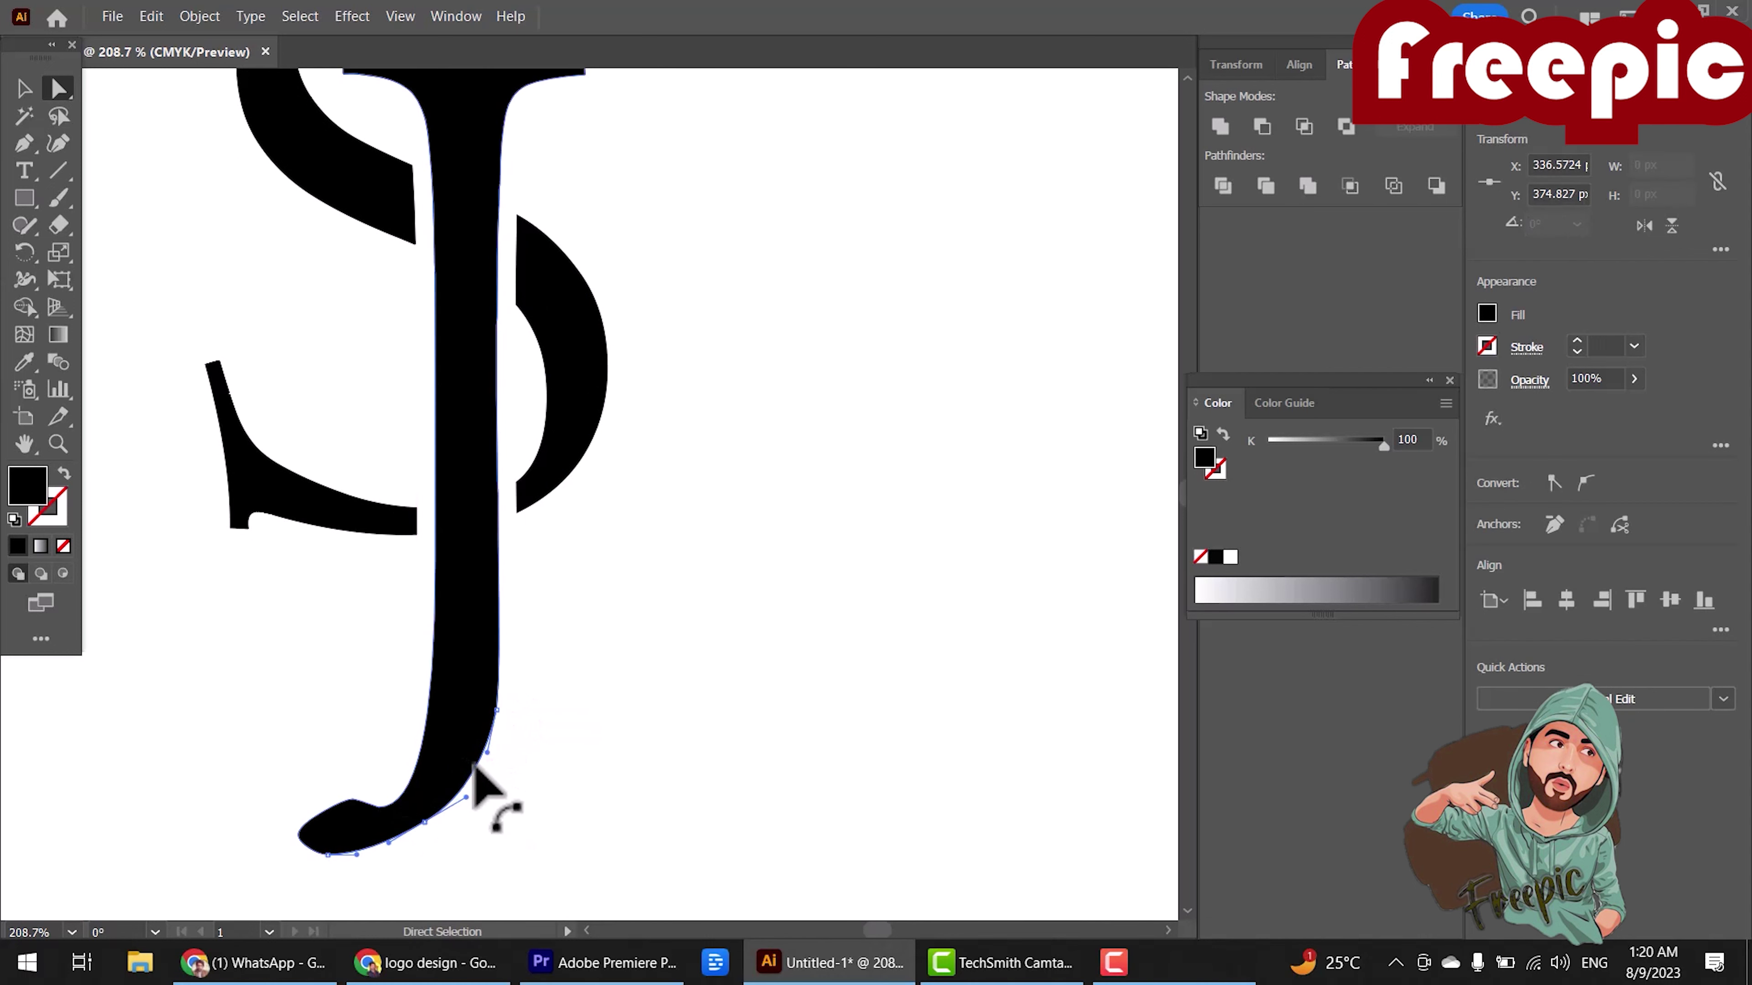
{"action": "left_click", "coordinate": [703, 716]}
Scale the whole monogram to about 256 px high and ungroup it.
{"action": "scroll", "coordinate": [731, 683], "scroll_direction": "up", "scroll_amount": 6}
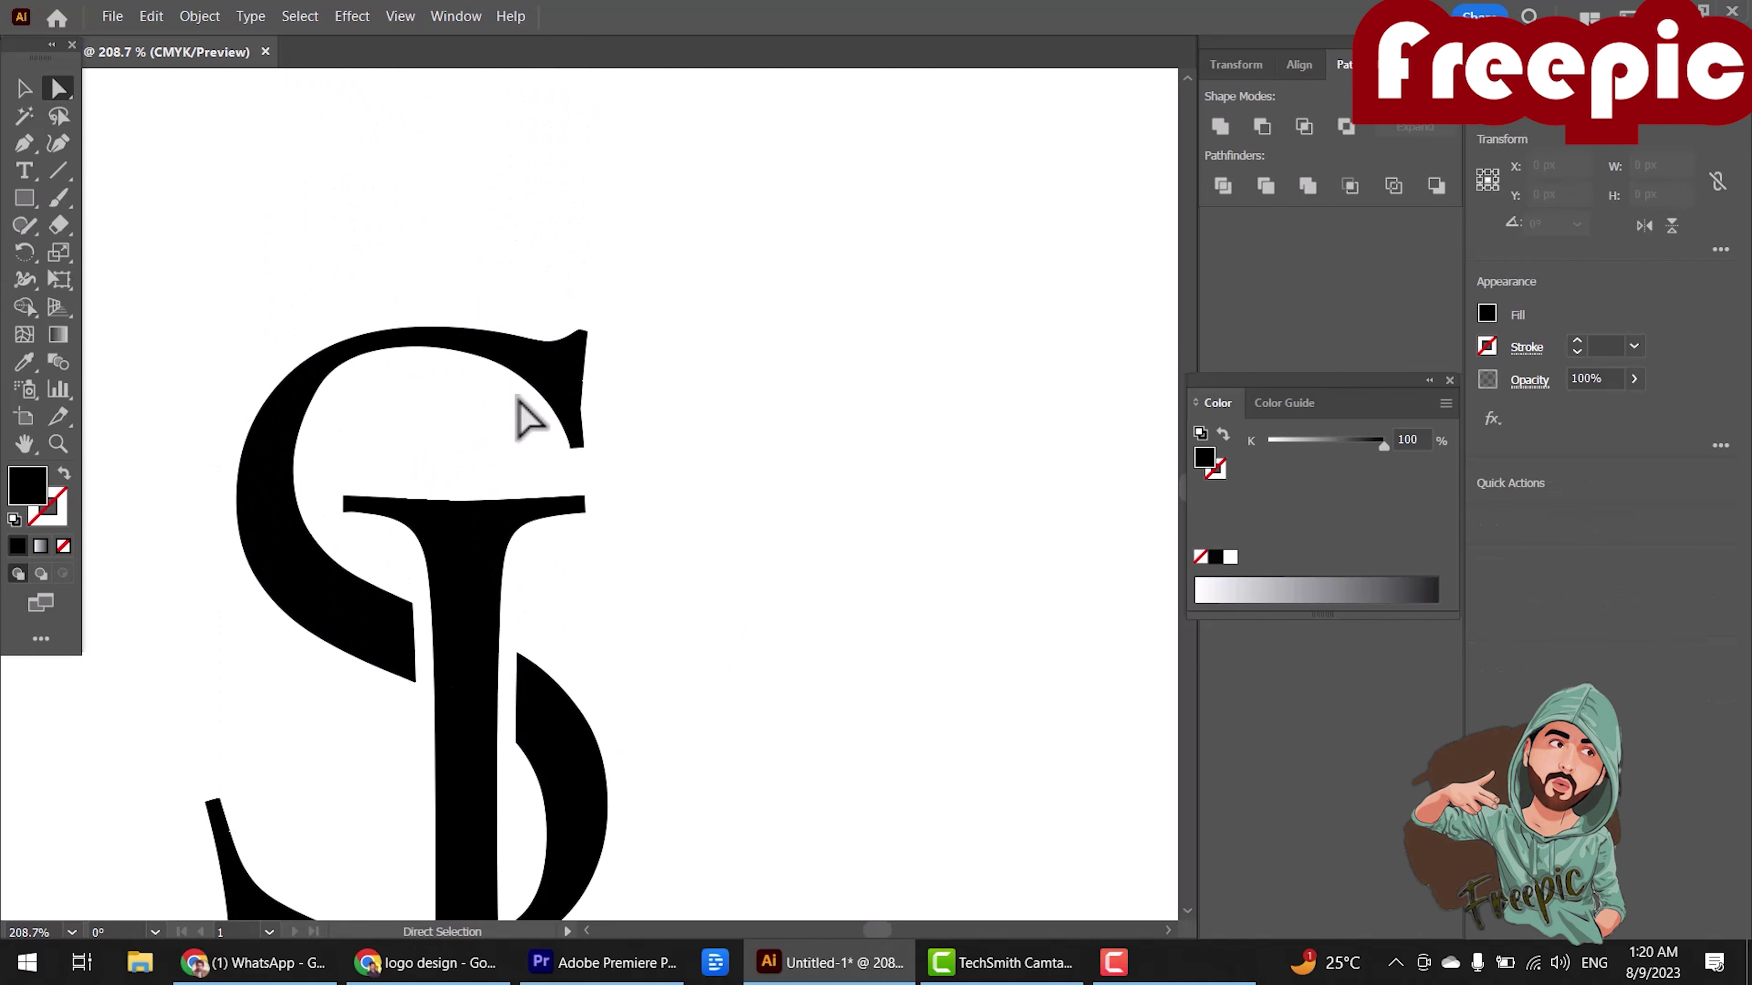
{"action": "scroll", "coordinate": [641, 662], "scroll_direction": "down", "scroll_amount": 4}
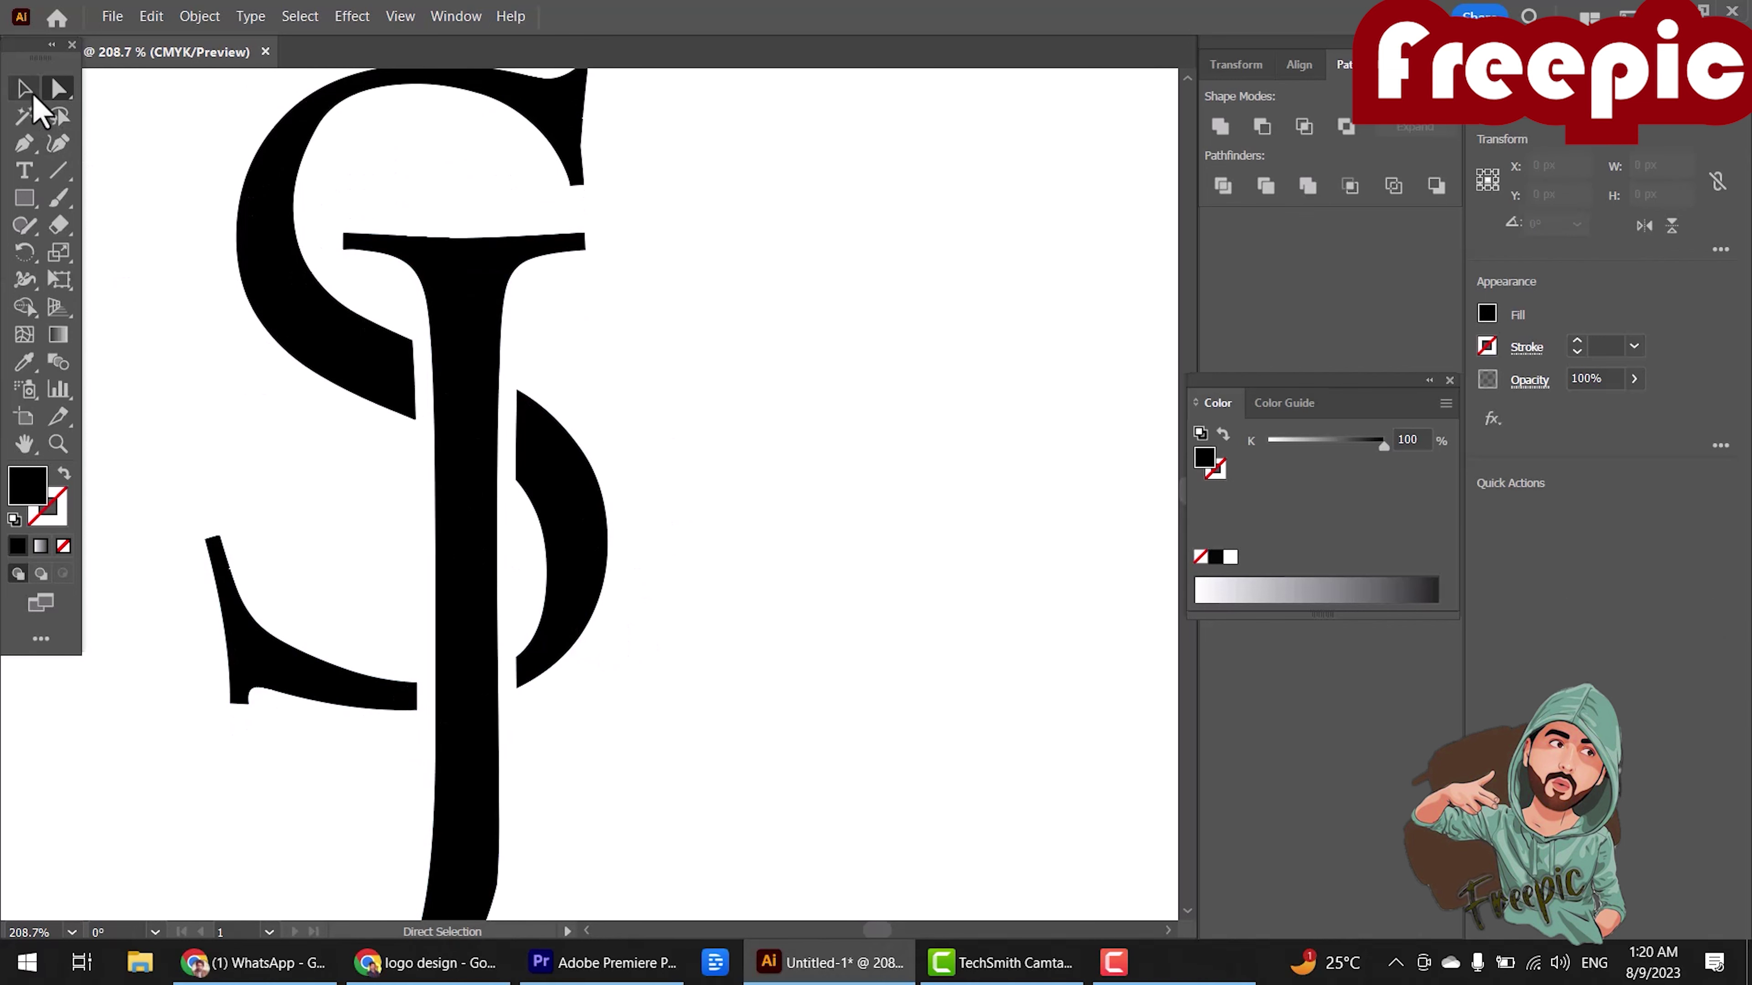
{"action": "left_click", "coordinate": [835, 510], "text": "alt"}
{"action": "left_click", "coordinate": [23, 88]}
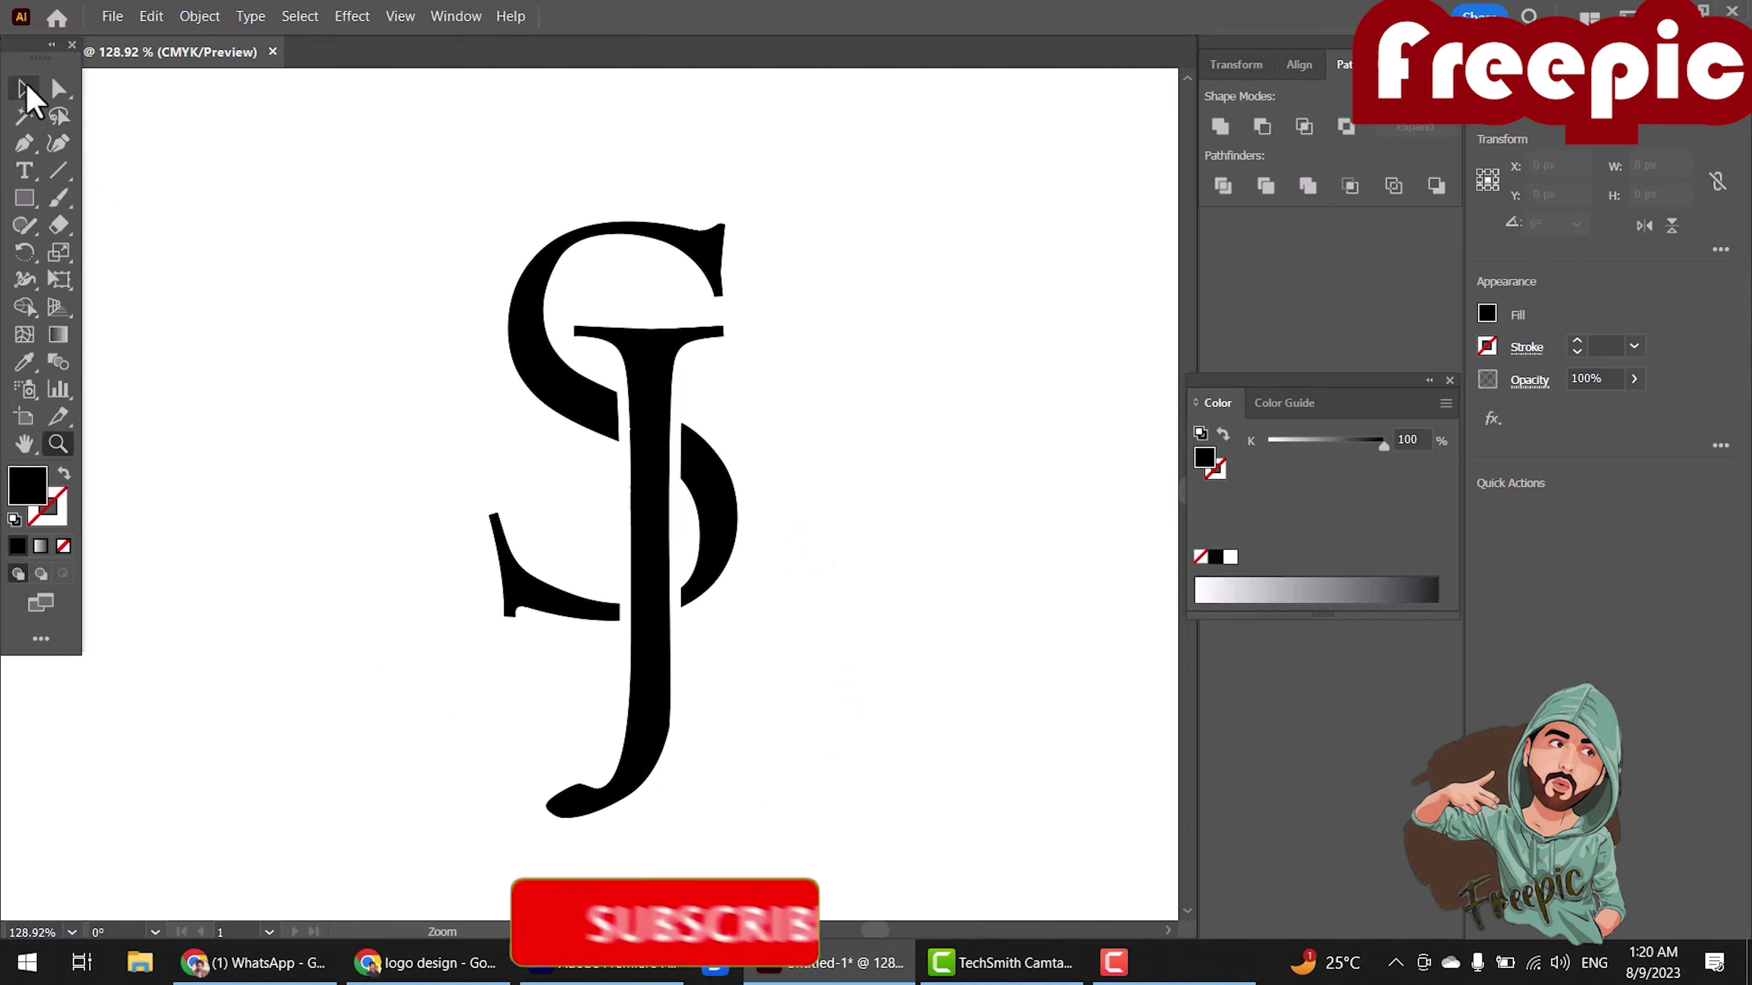
{"action": "left_click", "coordinate": [645, 483]}
{"action": "left_click_drag", "start_coordinate": [614, 820], "coordinate": [619, 811]}
{"action": "left_click", "coordinate": [726, 635]}
{"action": "right_click", "coordinate": [657, 493]}
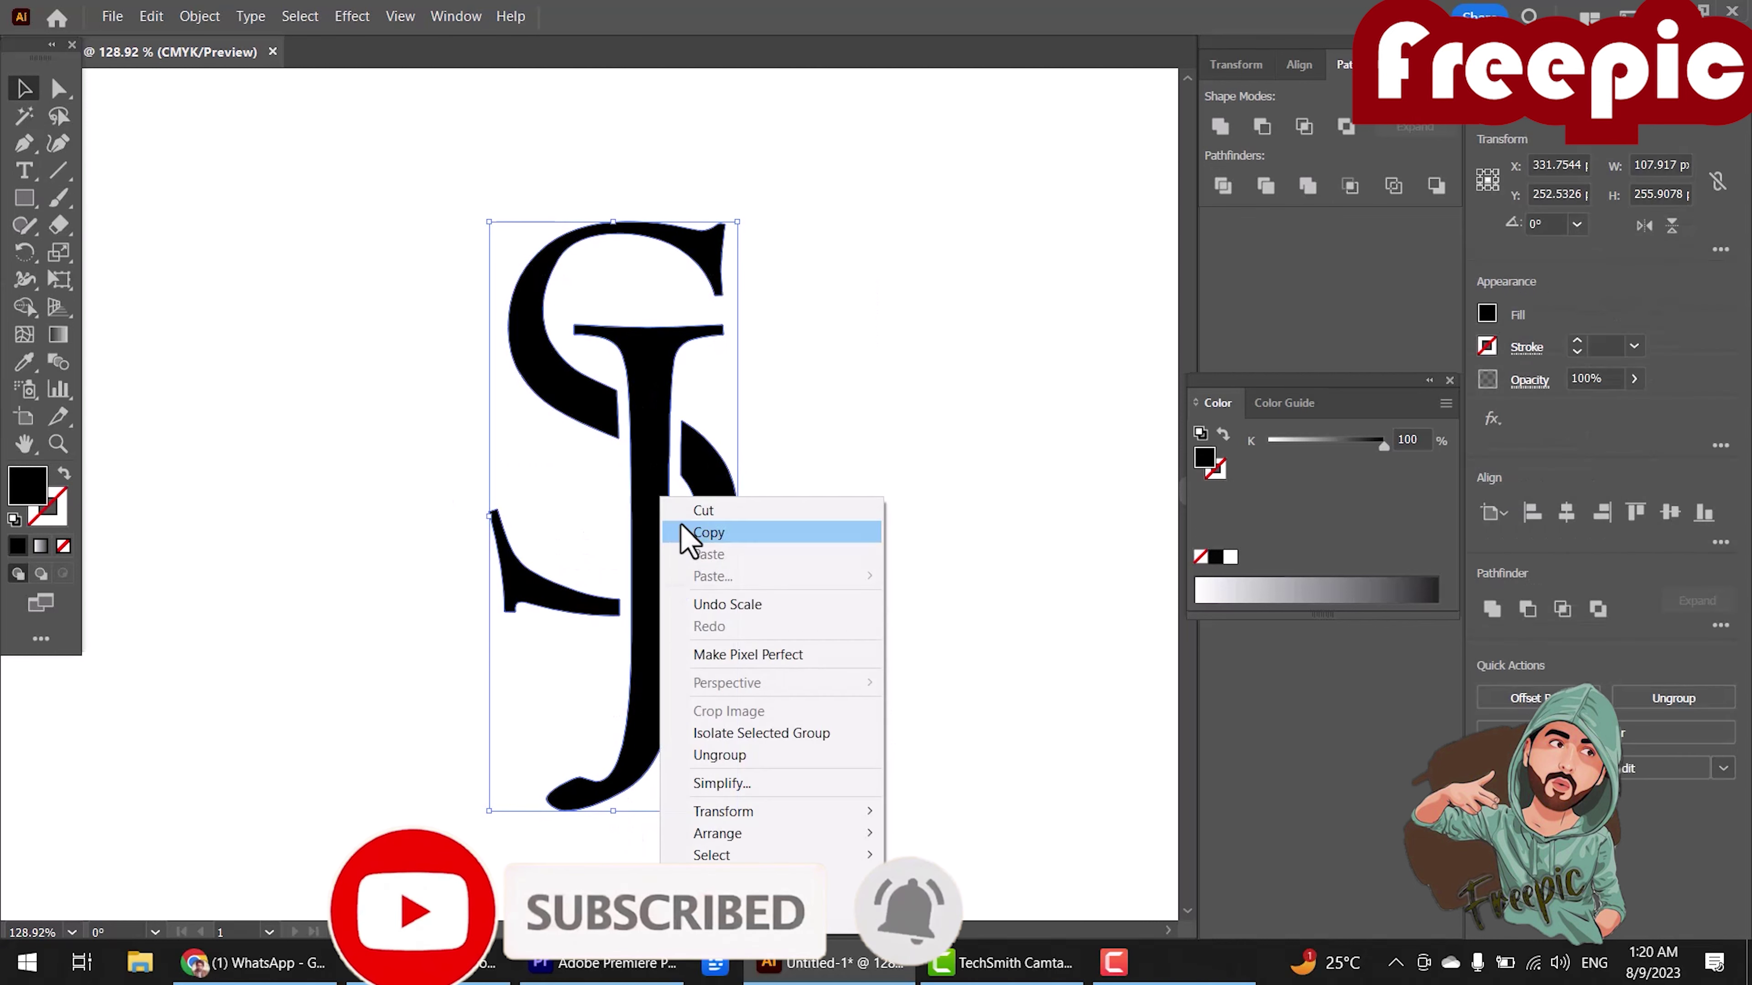
{"action": "left_click", "coordinate": [742, 770]}
Shorten the J from its lower end to about 188 px high.
{"action": "left_click", "coordinate": [697, 774]}
{"action": "left_click", "coordinate": [624, 780]}
{"action": "left_click_drag", "start_coordinate": [633, 813], "coordinate": [642, 755]}
{"action": "left_click", "coordinate": [736, 670]}
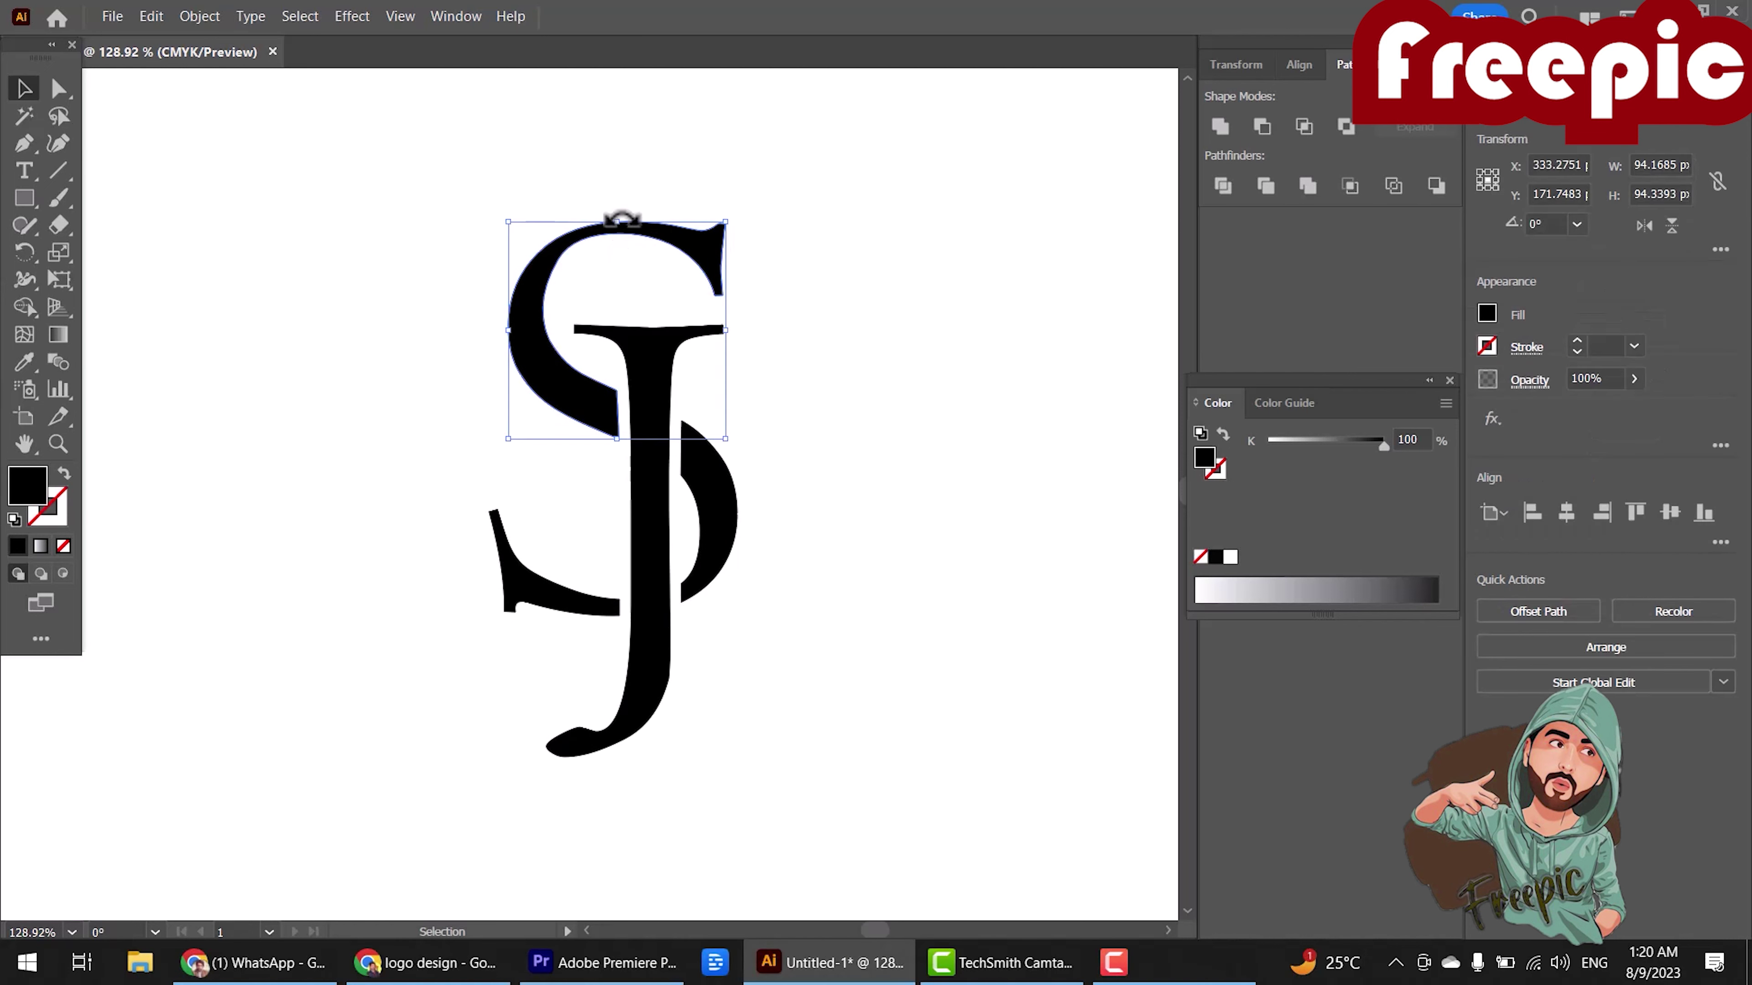
Shrink the S's upper piece to about 91 × 92 px and stretch its lower-left piece outward about 10 px.
{"action": "left_click_drag", "start_coordinate": [625, 228], "coordinate": [621, 229]}
{"action": "left_click_drag", "start_coordinate": [507, 338], "coordinate": [516, 340]}
{"action": "left_click", "coordinate": [828, 439]}
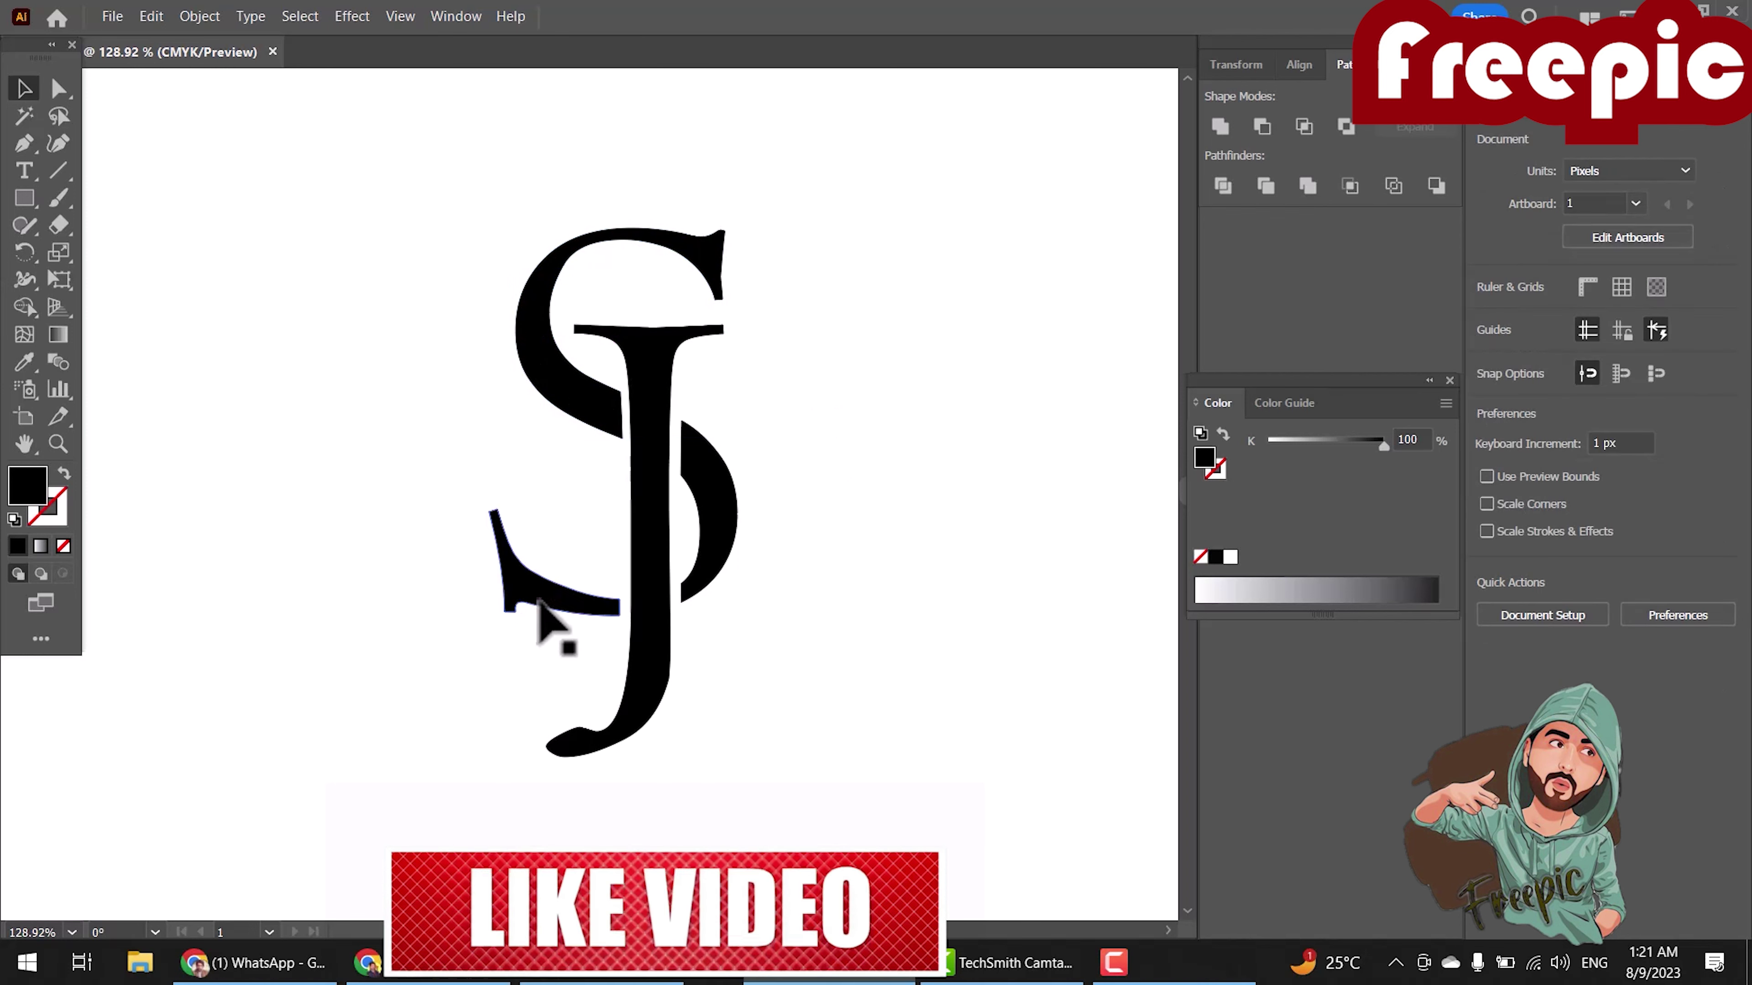
{"action": "left_click", "coordinate": [552, 607]}
{"action": "left_click_drag", "start_coordinate": [486, 565], "coordinate": [457, 572]}
{"action": "left_click_drag", "start_coordinate": [411, 242], "coordinate": [665, 574]}
{"action": "right_click", "coordinate": [661, 575]}
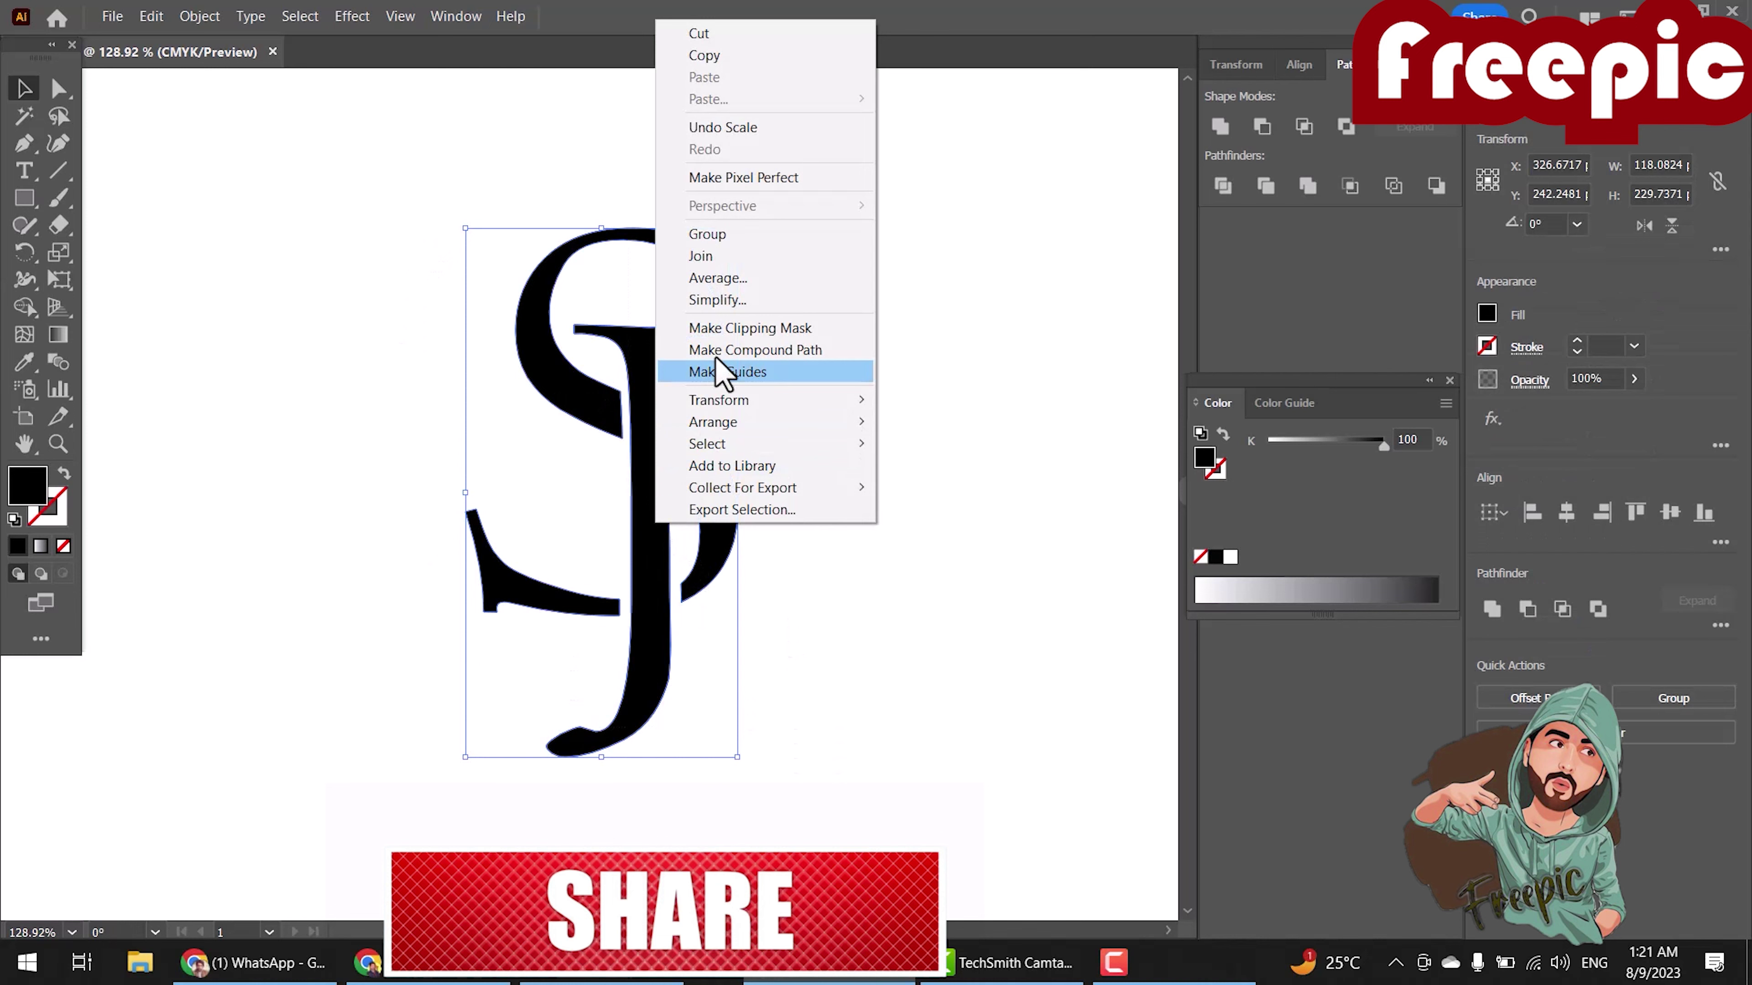
{"action": "left_click", "coordinate": [730, 238]}
{"action": "left_click", "coordinate": [598, 535]}
{"action": "left_click_drag", "start_coordinate": [345, 207], "coordinate": [717, 611]}
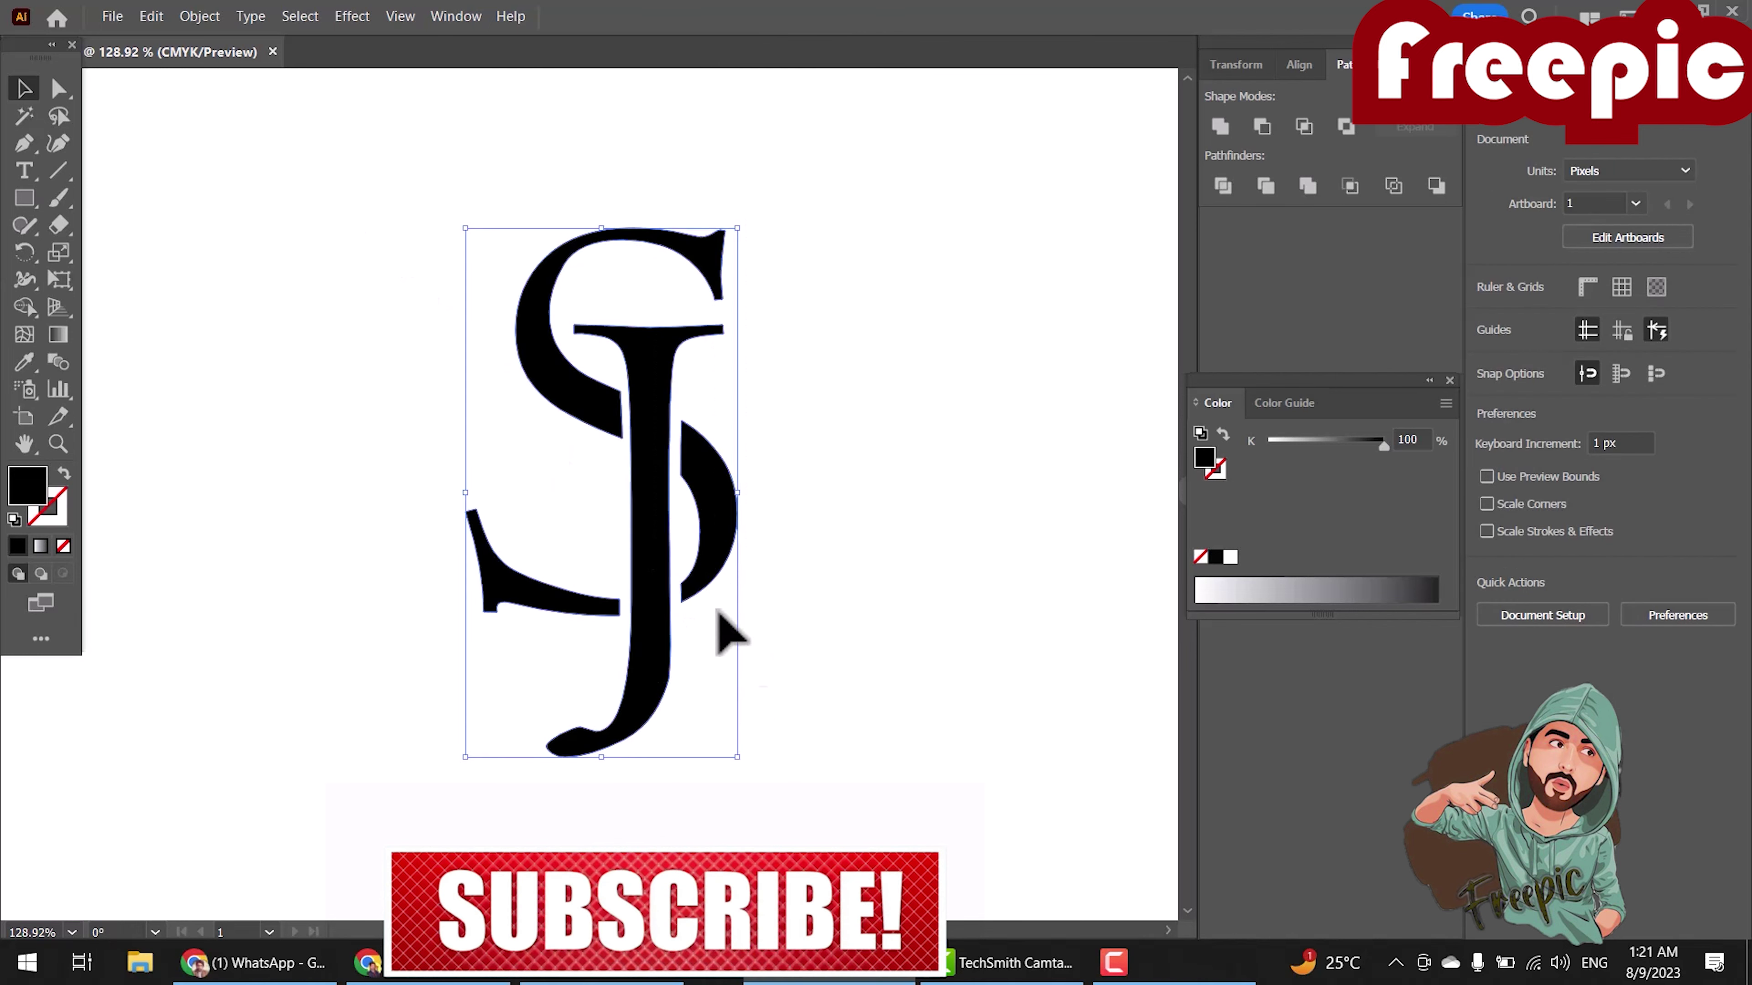
{"action": "right_click", "coordinate": [719, 610]}
{"action": "left_click", "coordinate": [770, 376]}
{"action": "left_click", "coordinate": [926, 473]}
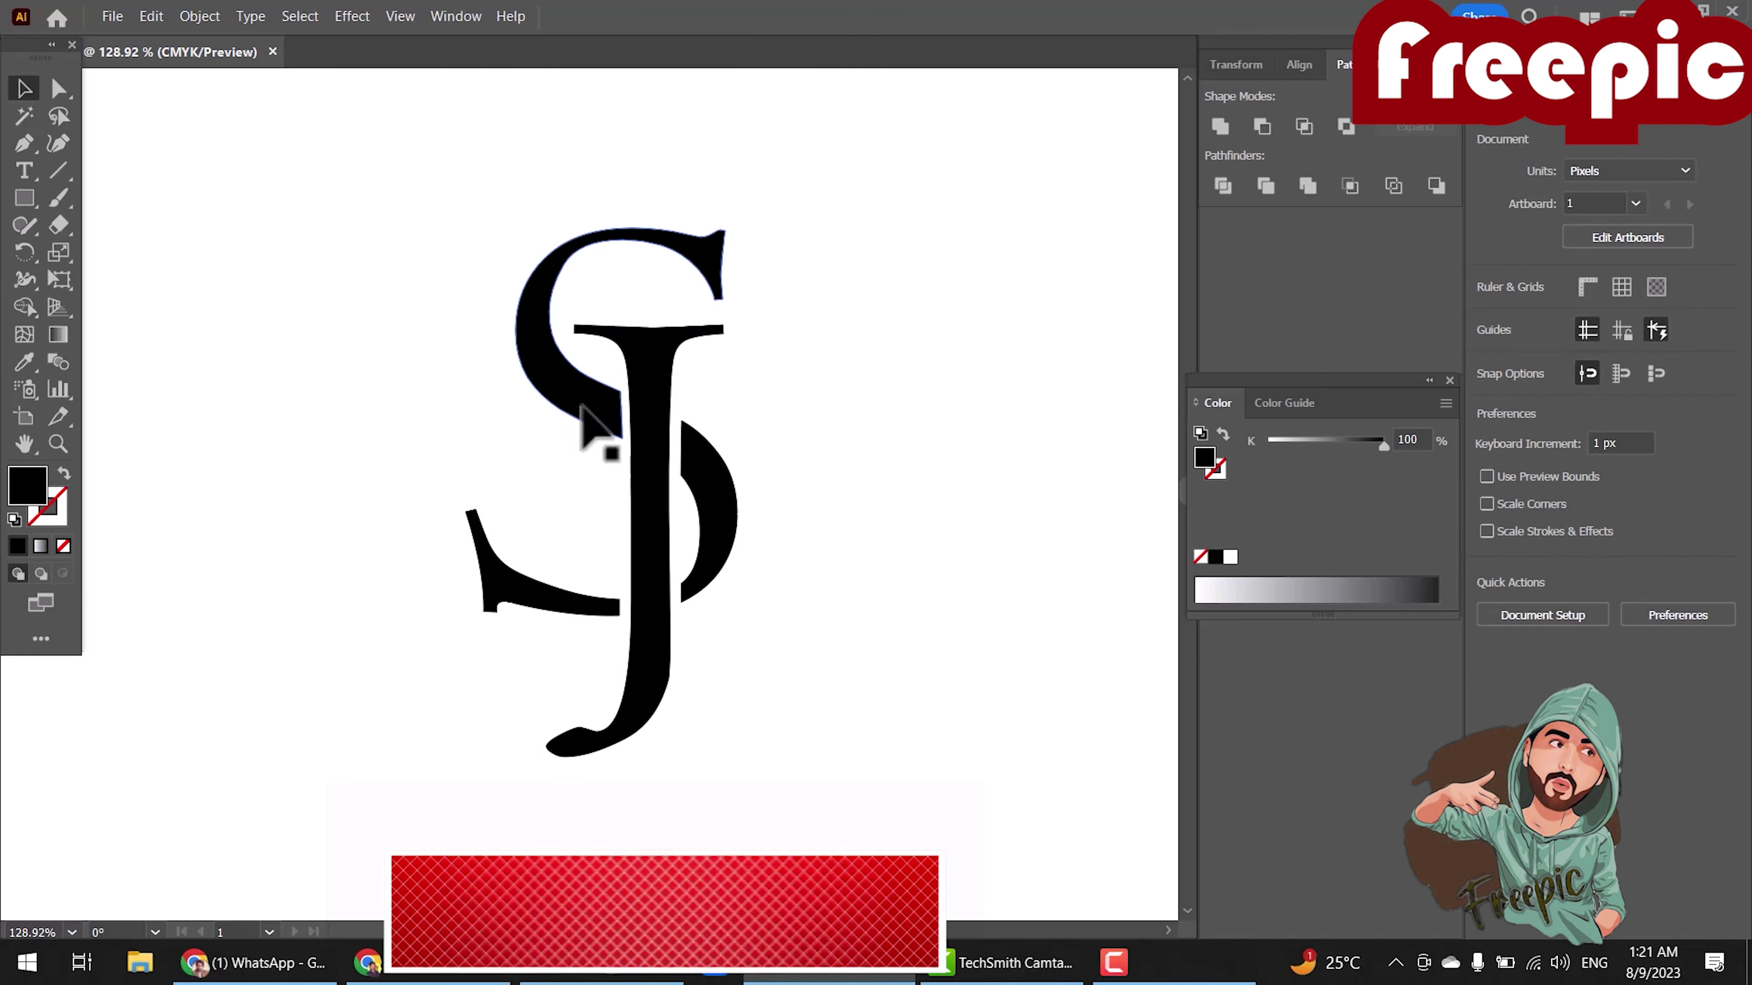
Group the three pieces of the S.
{"action": "left_click", "coordinate": [593, 414]}
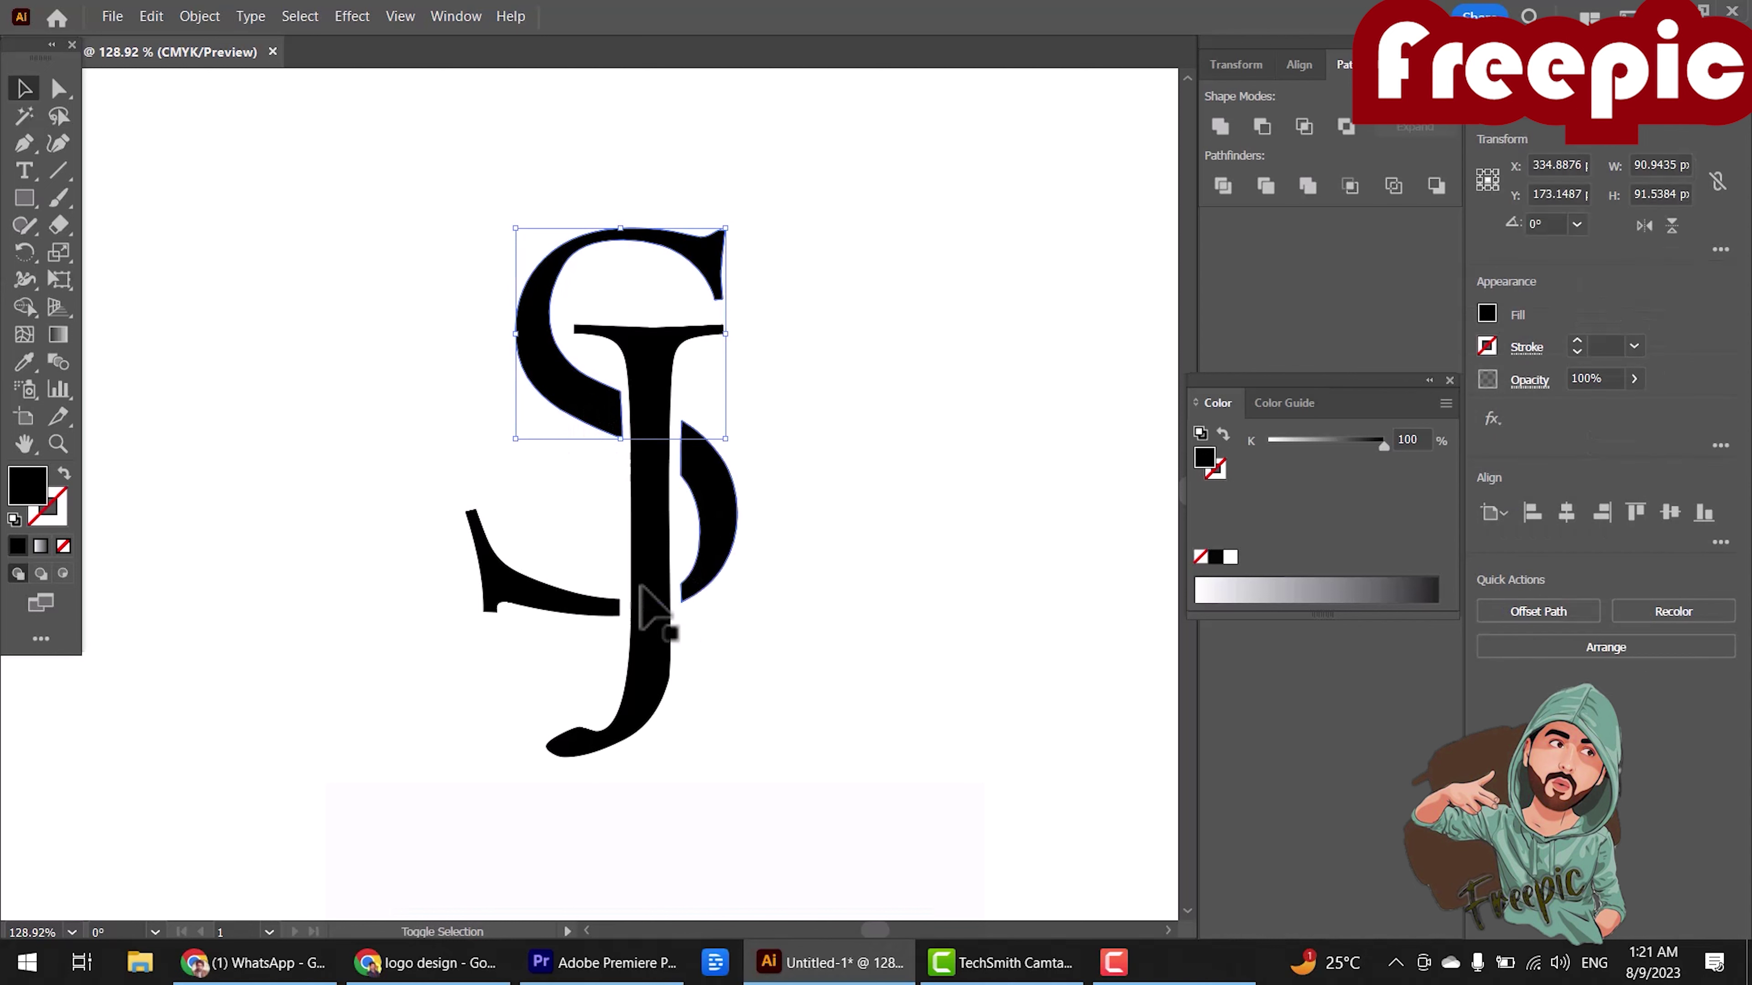
{"action": "right_click", "coordinate": [567, 607]}
{"action": "left_click", "coordinate": [653, 337]}
{"action": "left_click", "coordinate": [743, 508]}
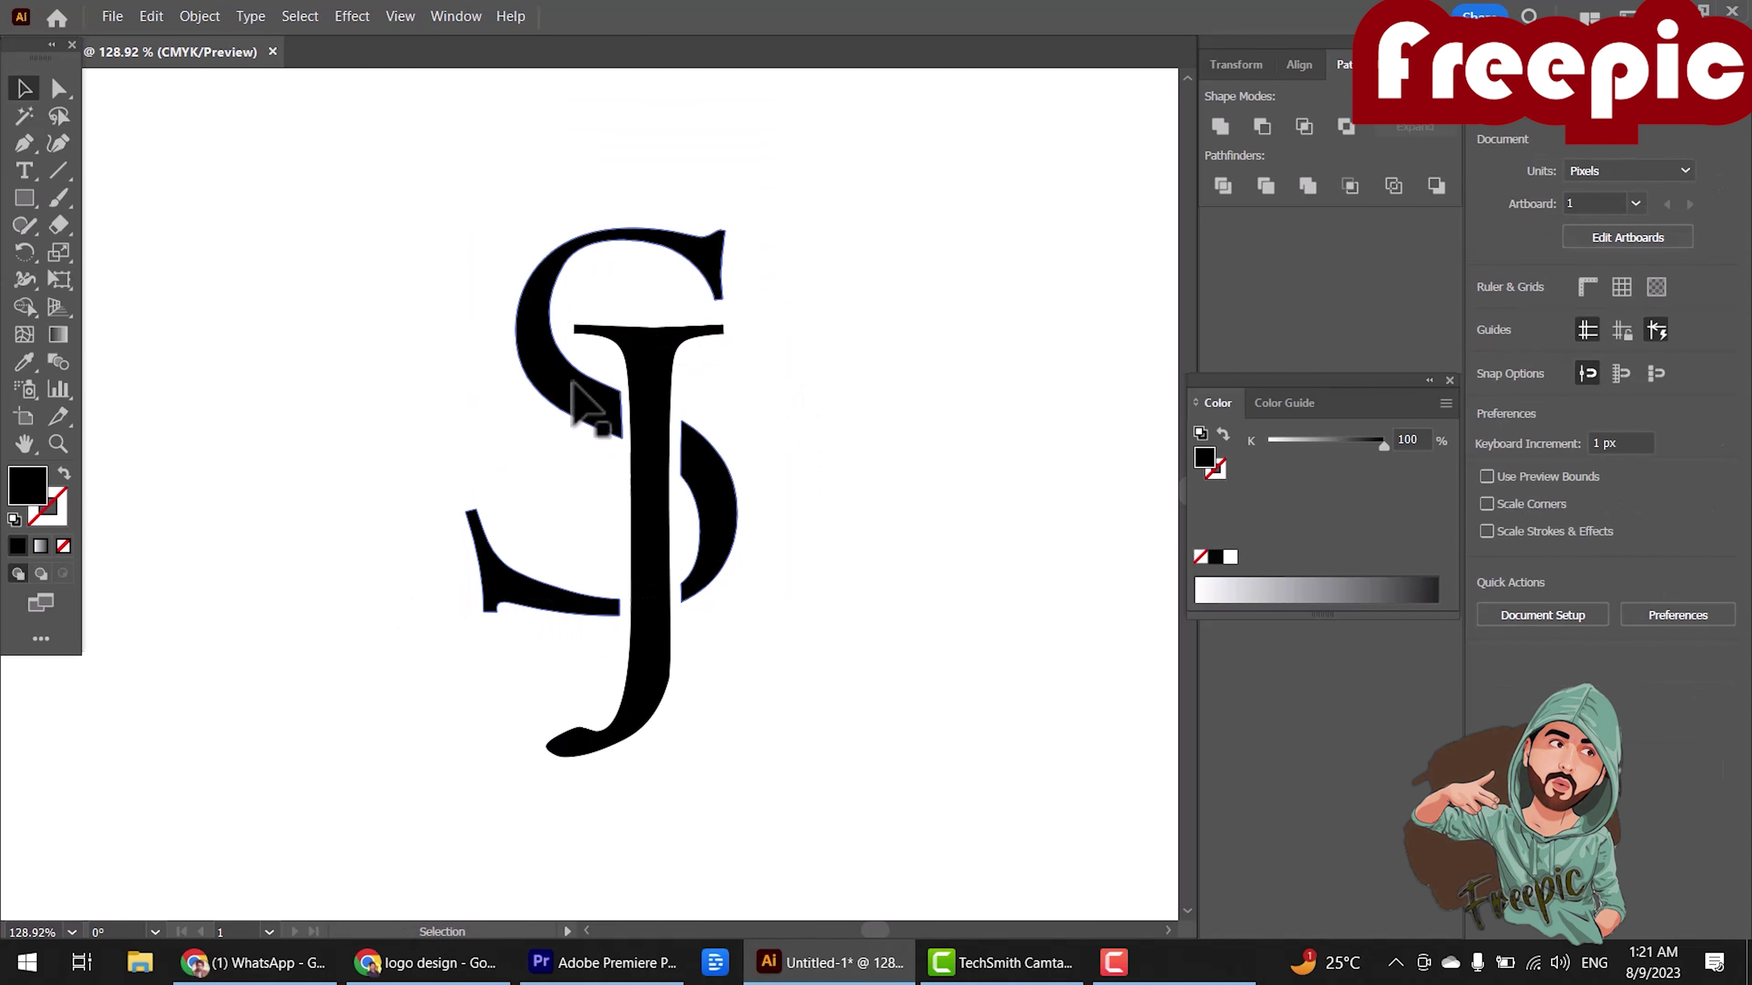
Try the yellow-red gradient, red, orange and magenta swatches on the S group and fill it with dark blue.
{"action": "left_click", "coordinate": [579, 404]}
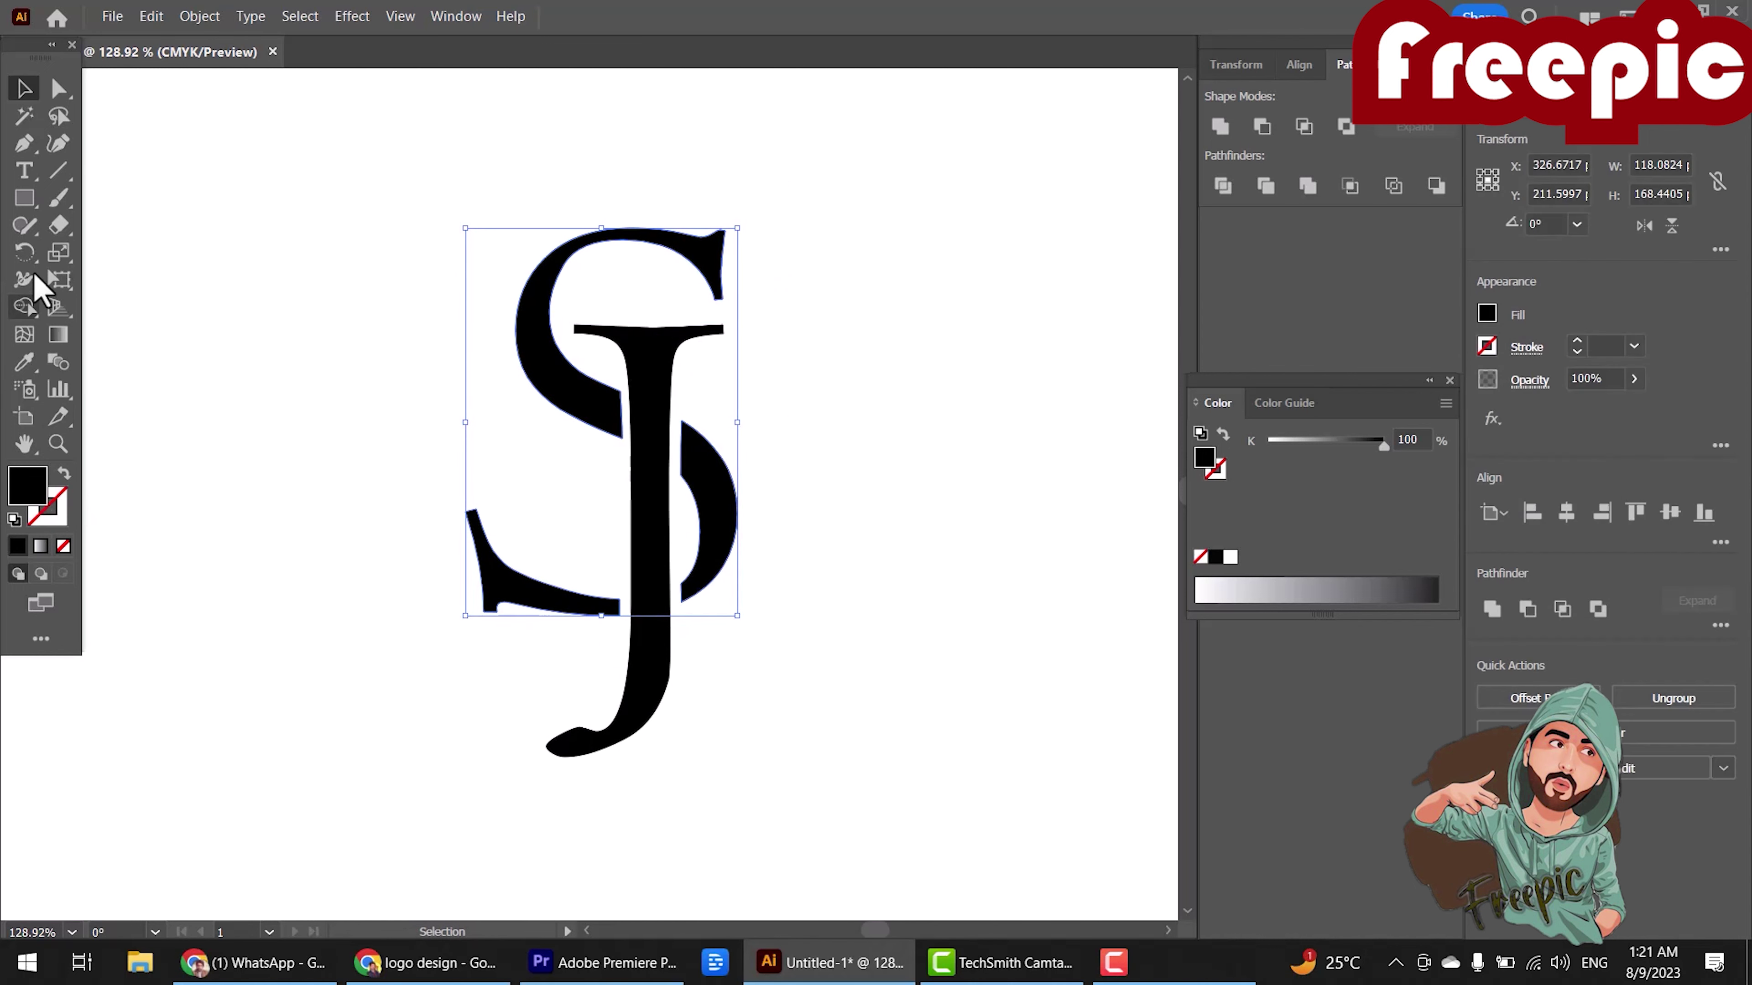
{"action": "double_click", "coordinate": [27, 492]}
{"action": "left_click", "coordinate": [1104, 372]}
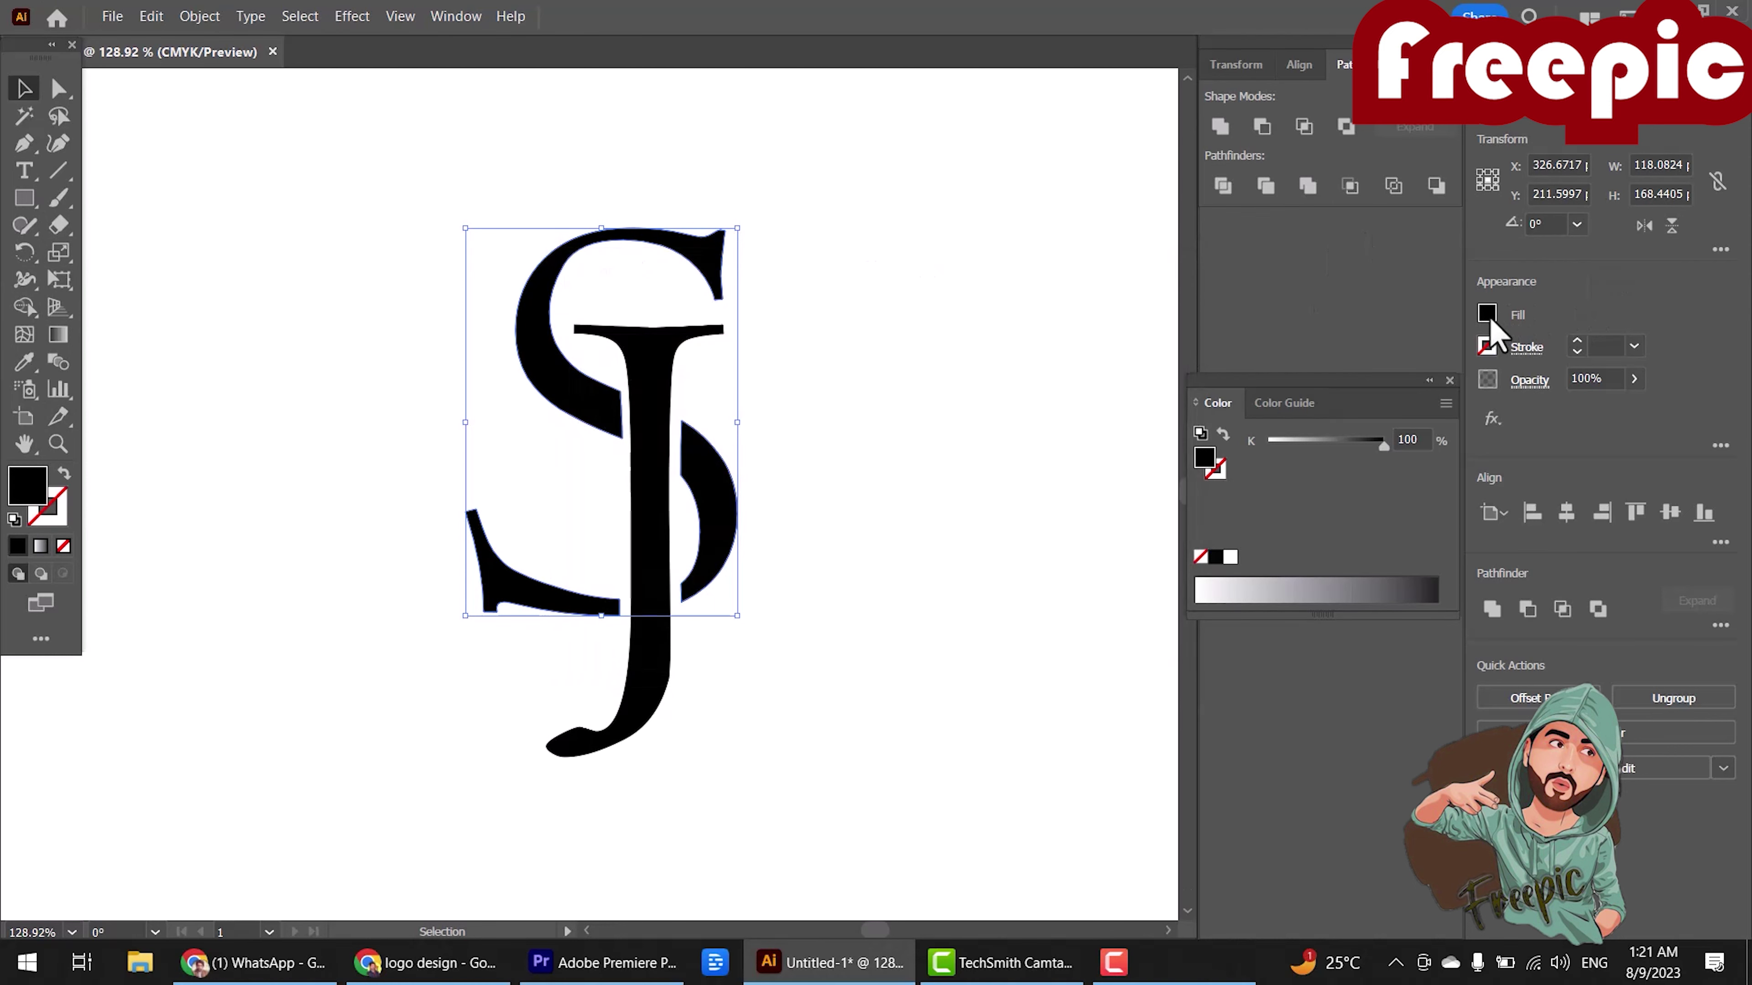
{"action": "left_click", "coordinate": [1487, 314]}
{"action": "left_click", "coordinate": [1444, 428]}
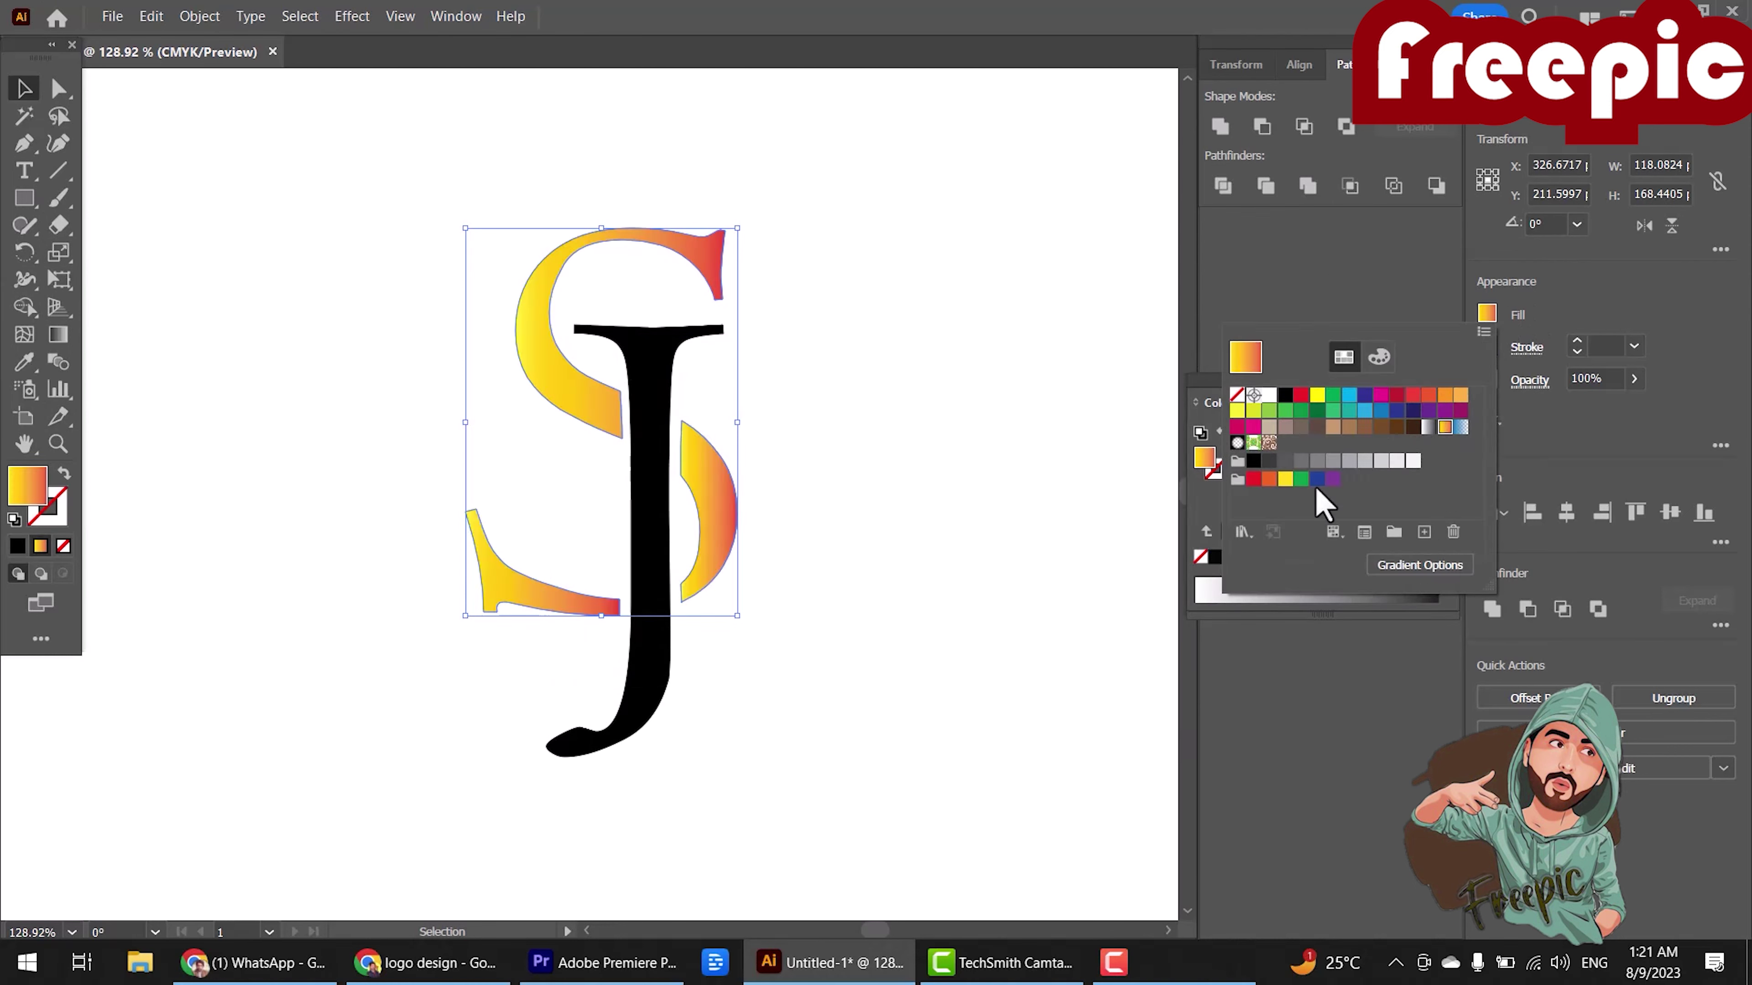
{"action": "left_click", "coordinate": [1412, 396]}
{"action": "left_click", "coordinate": [1429, 396]}
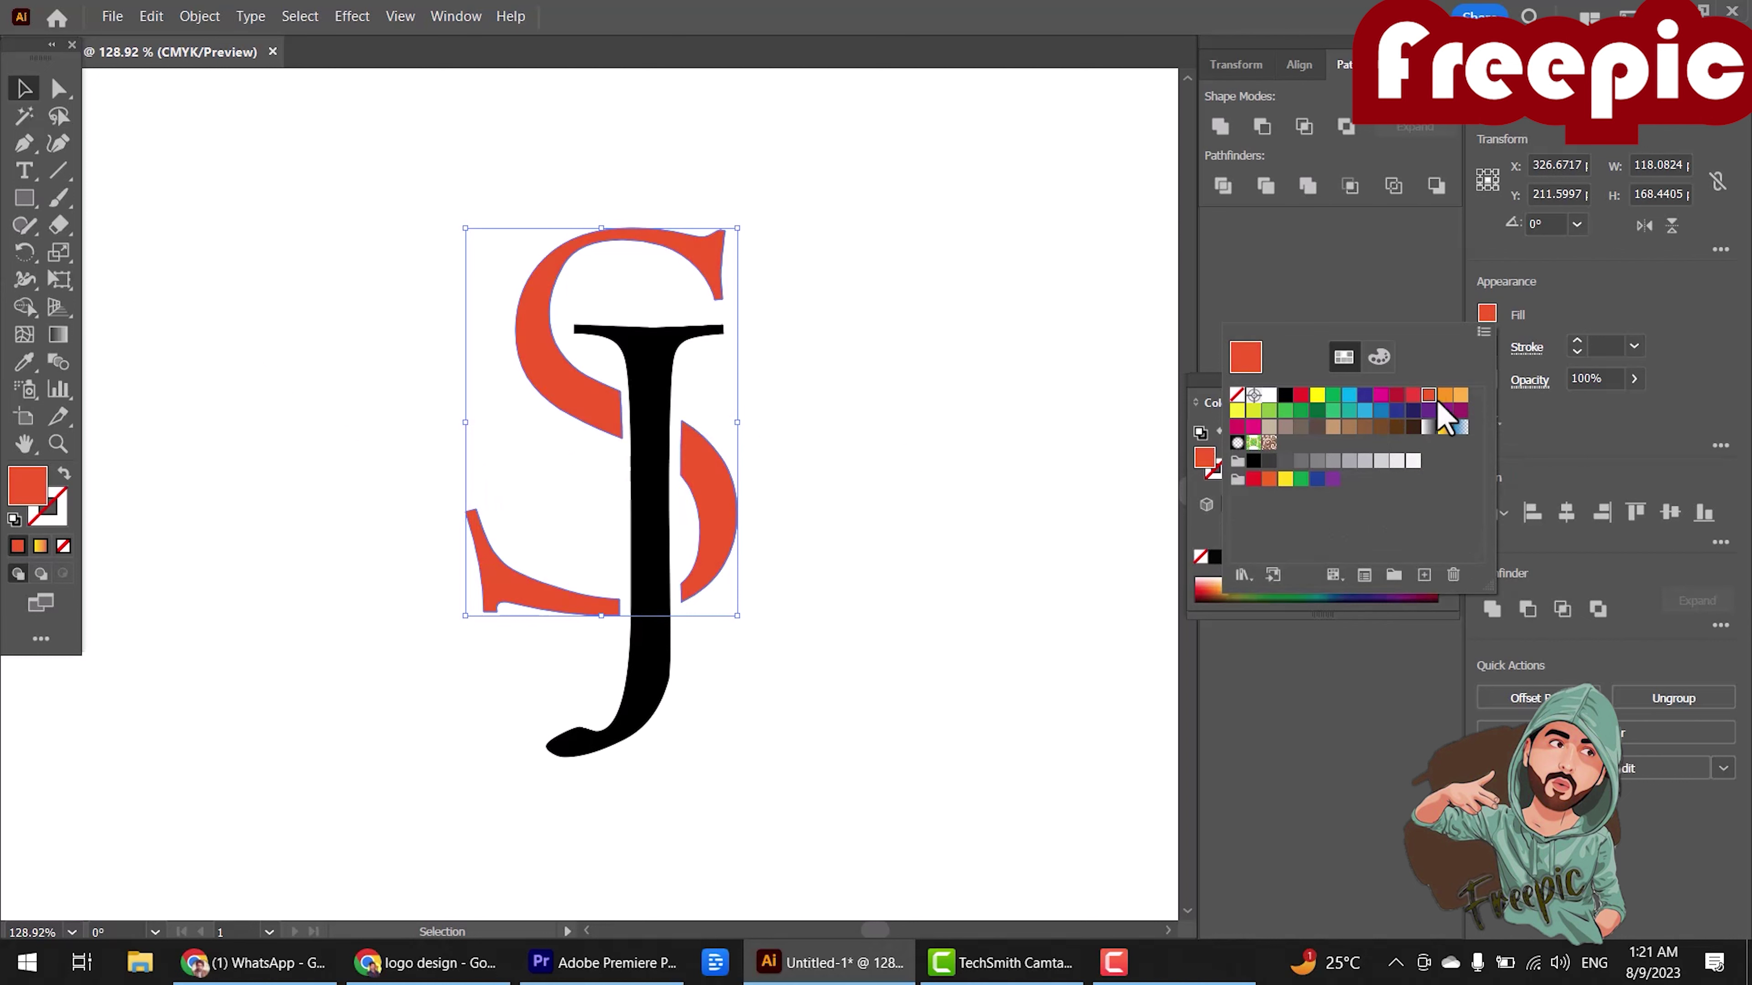
{"action": "left_click", "coordinate": [1444, 396]}
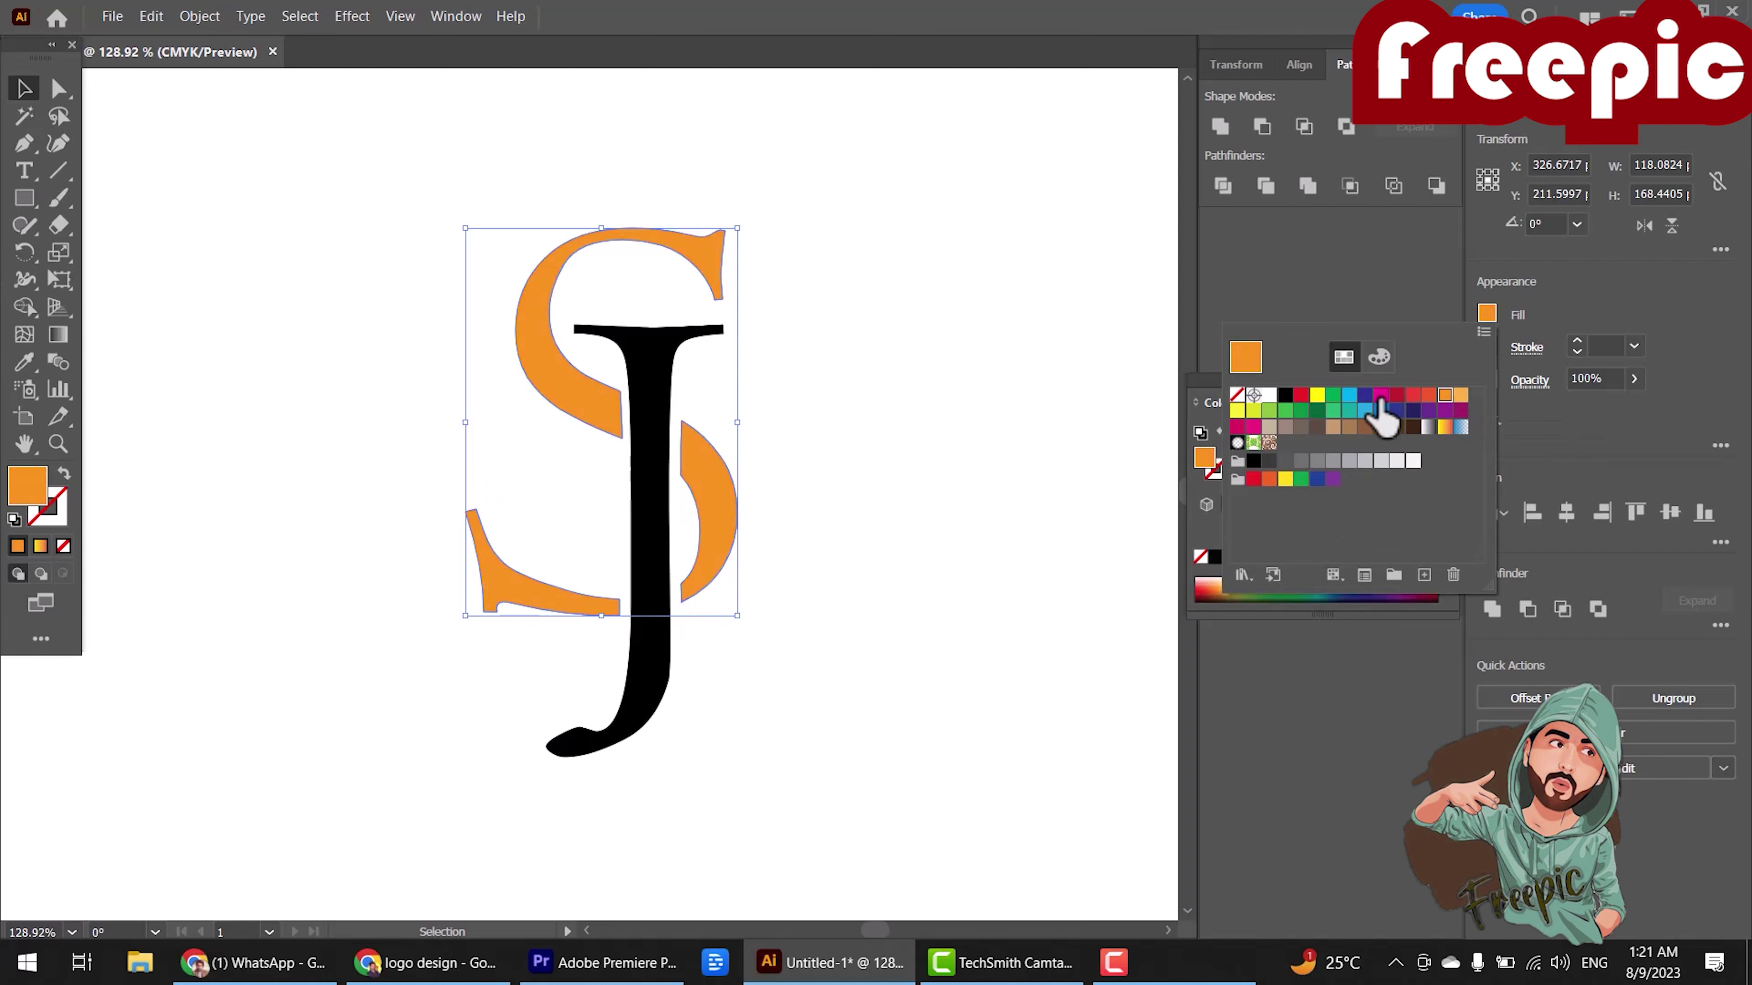
{"action": "left_click", "coordinate": [1381, 396]}
{"action": "left_click", "coordinate": [1365, 396]}
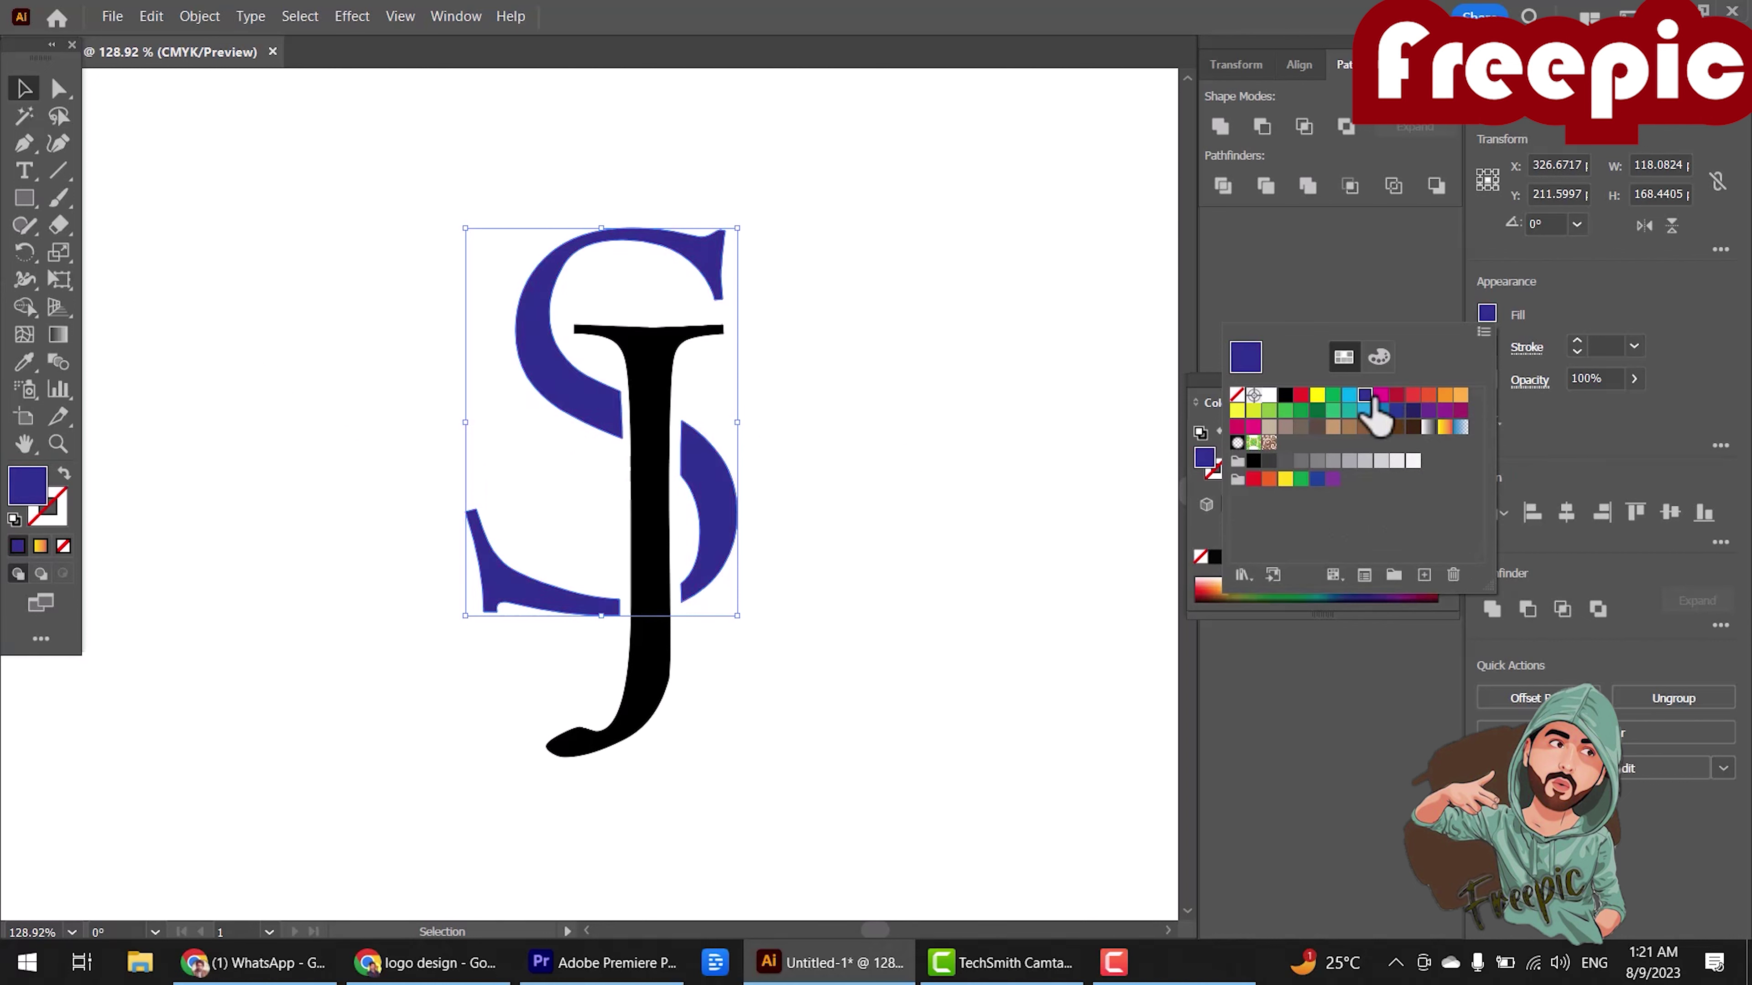
Try brown, grey, black, radial gradient and pattern swatches as the J's fill, finishing with the brown ornamental pattern.
{"action": "left_click", "coordinate": [680, 545]}
{"action": "left_click", "coordinate": [662, 663]}
{"action": "left_click", "coordinate": [1486, 314]}
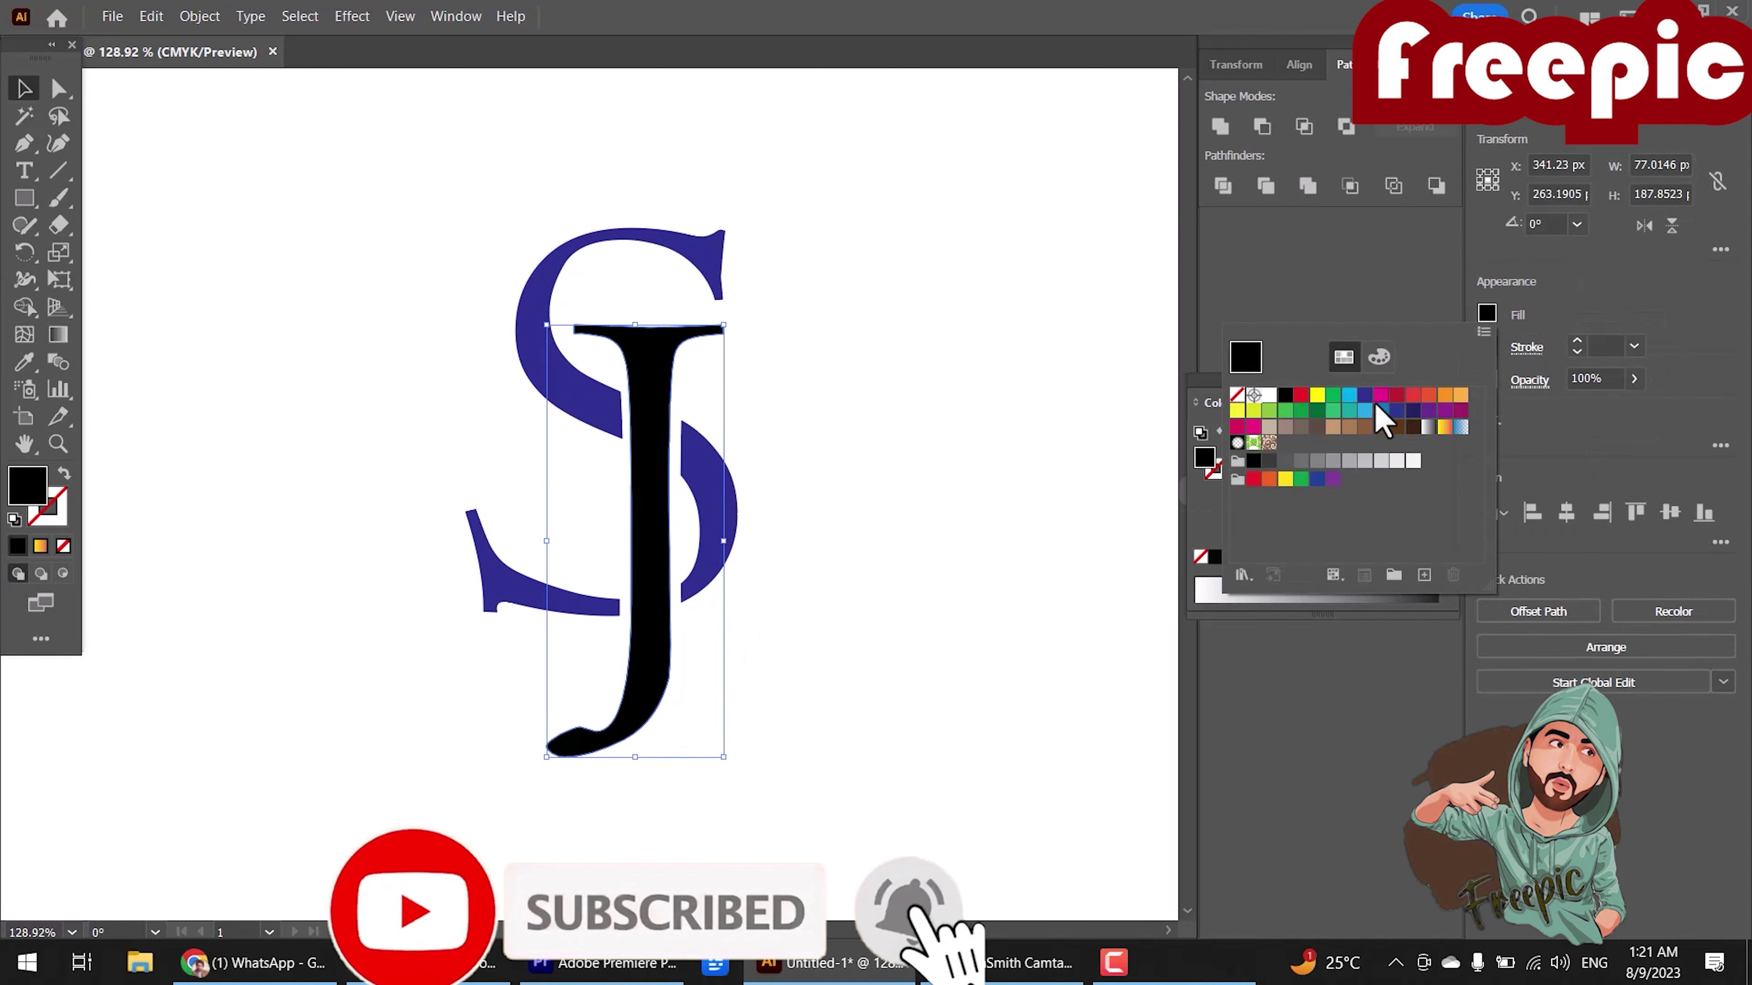
{"action": "left_click", "coordinate": [1412, 428]}
{"action": "left_click", "coordinate": [1397, 428]}
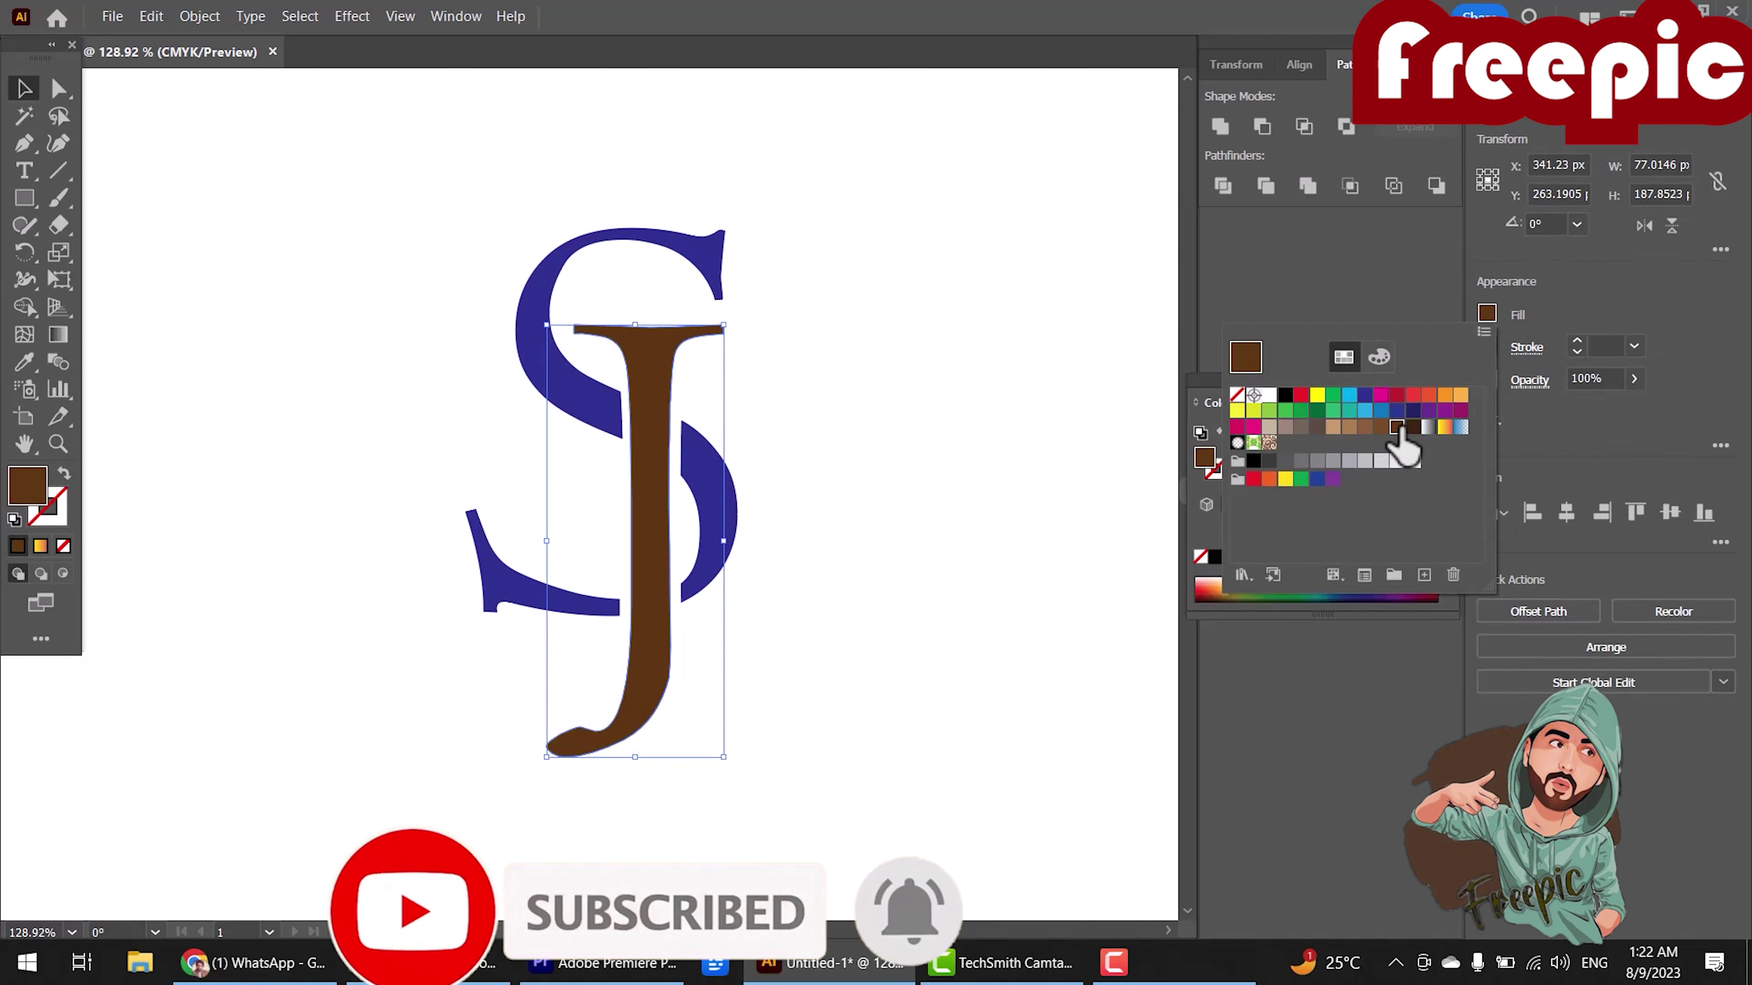
{"action": "left_click", "coordinate": [1333, 428]}
{"action": "left_click", "coordinate": [1333, 460]}
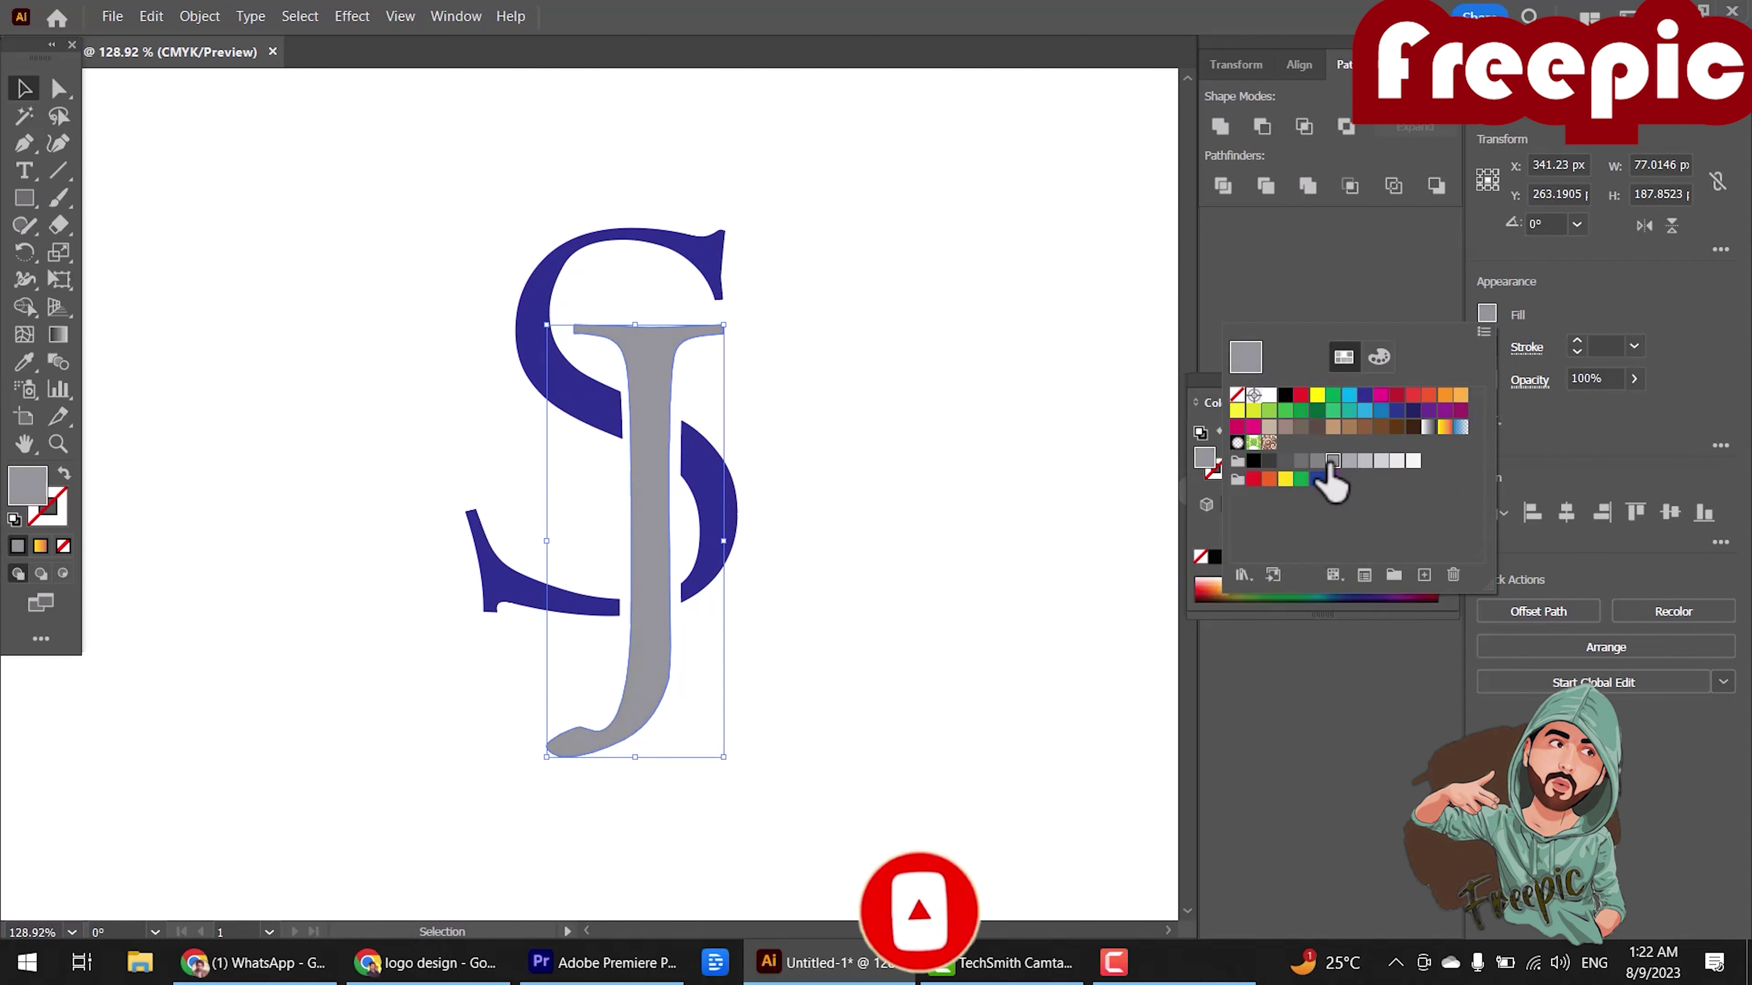
{"action": "left_click", "coordinate": [1269, 461]}
{"action": "left_click", "coordinate": [1254, 461]}
{"action": "left_click", "coordinate": [1238, 443]}
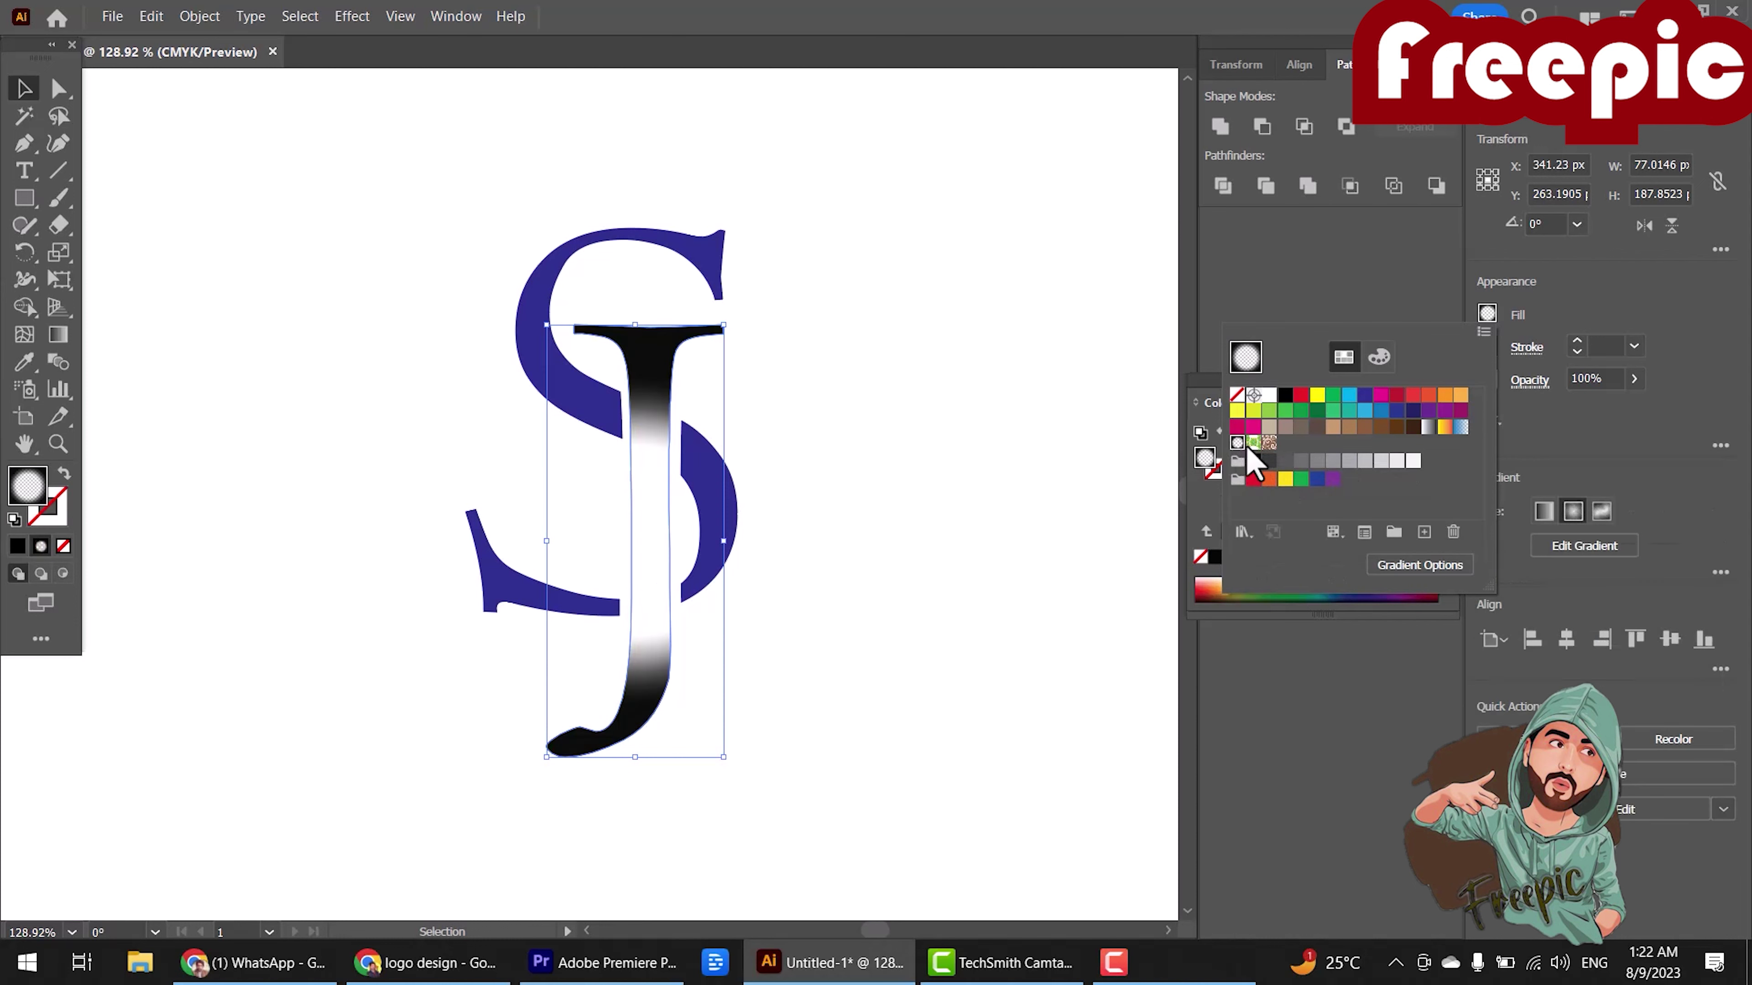
{"action": "left_click", "coordinate": [1253, 443]}
{"action": "left_click", "coordinate": [1269, 443]}
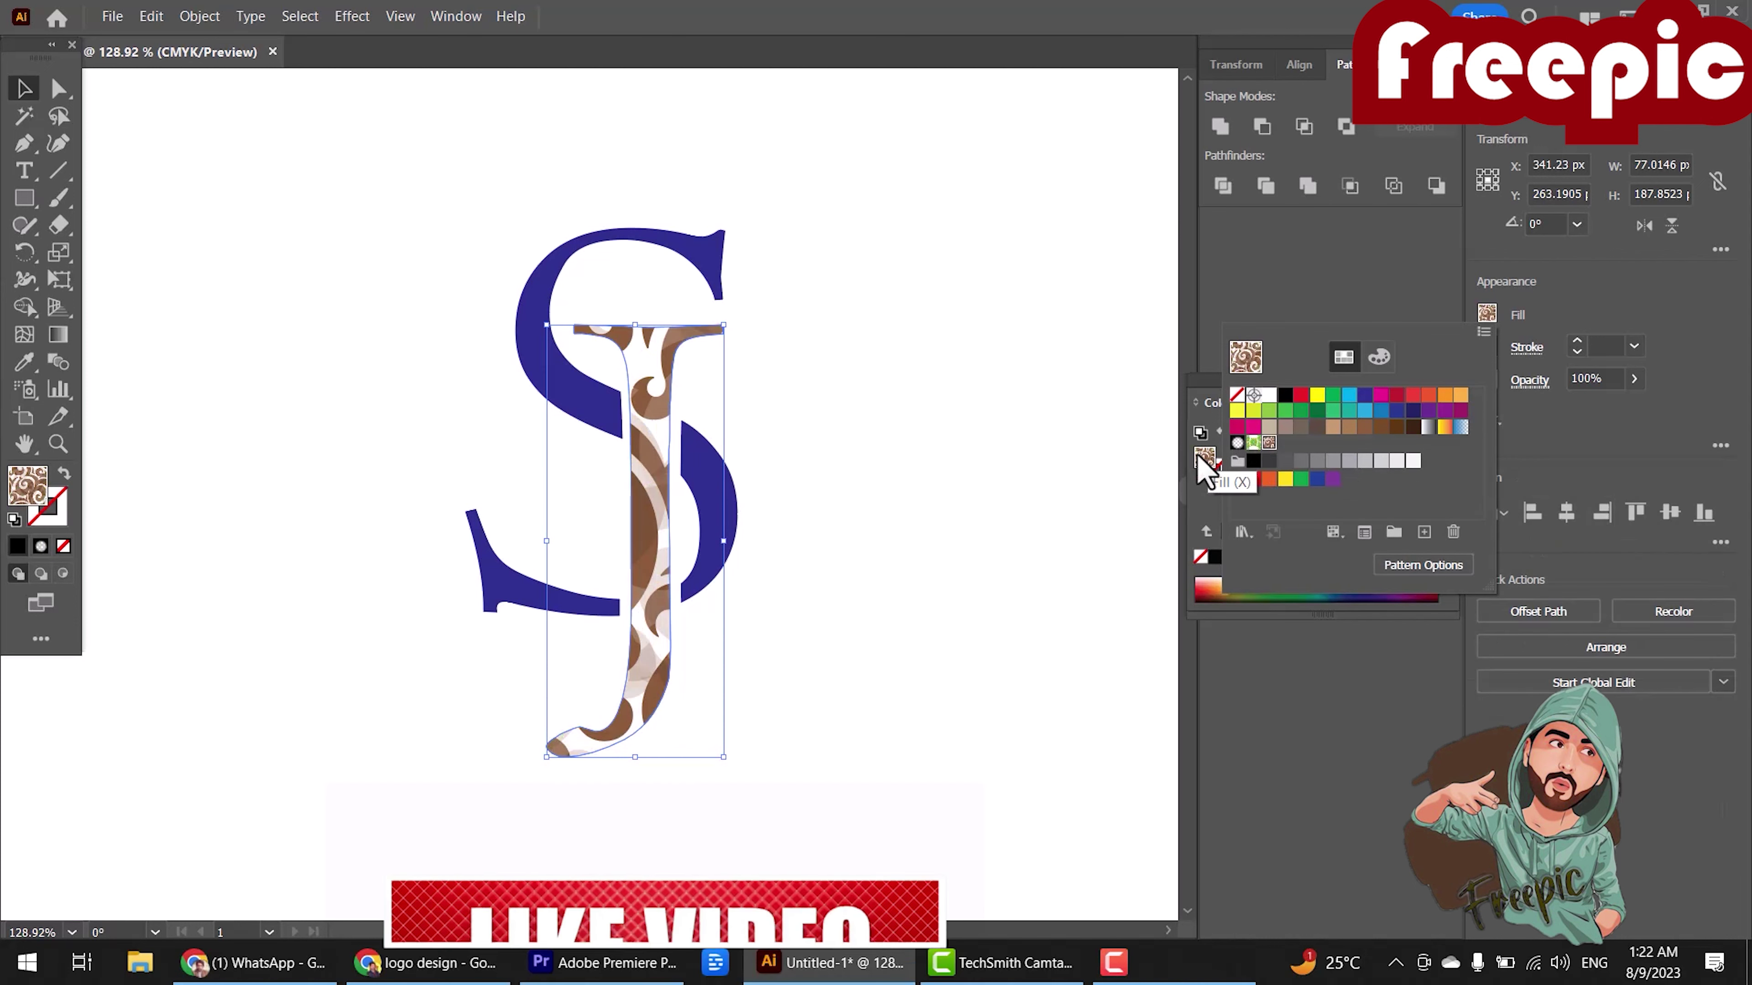
Try the Color Guide's dark and muted harmony shades as the J's fill.
{"action": "key", "text": "Escape"}
{"action": "left_click", "coordinate": [1284, 403]}
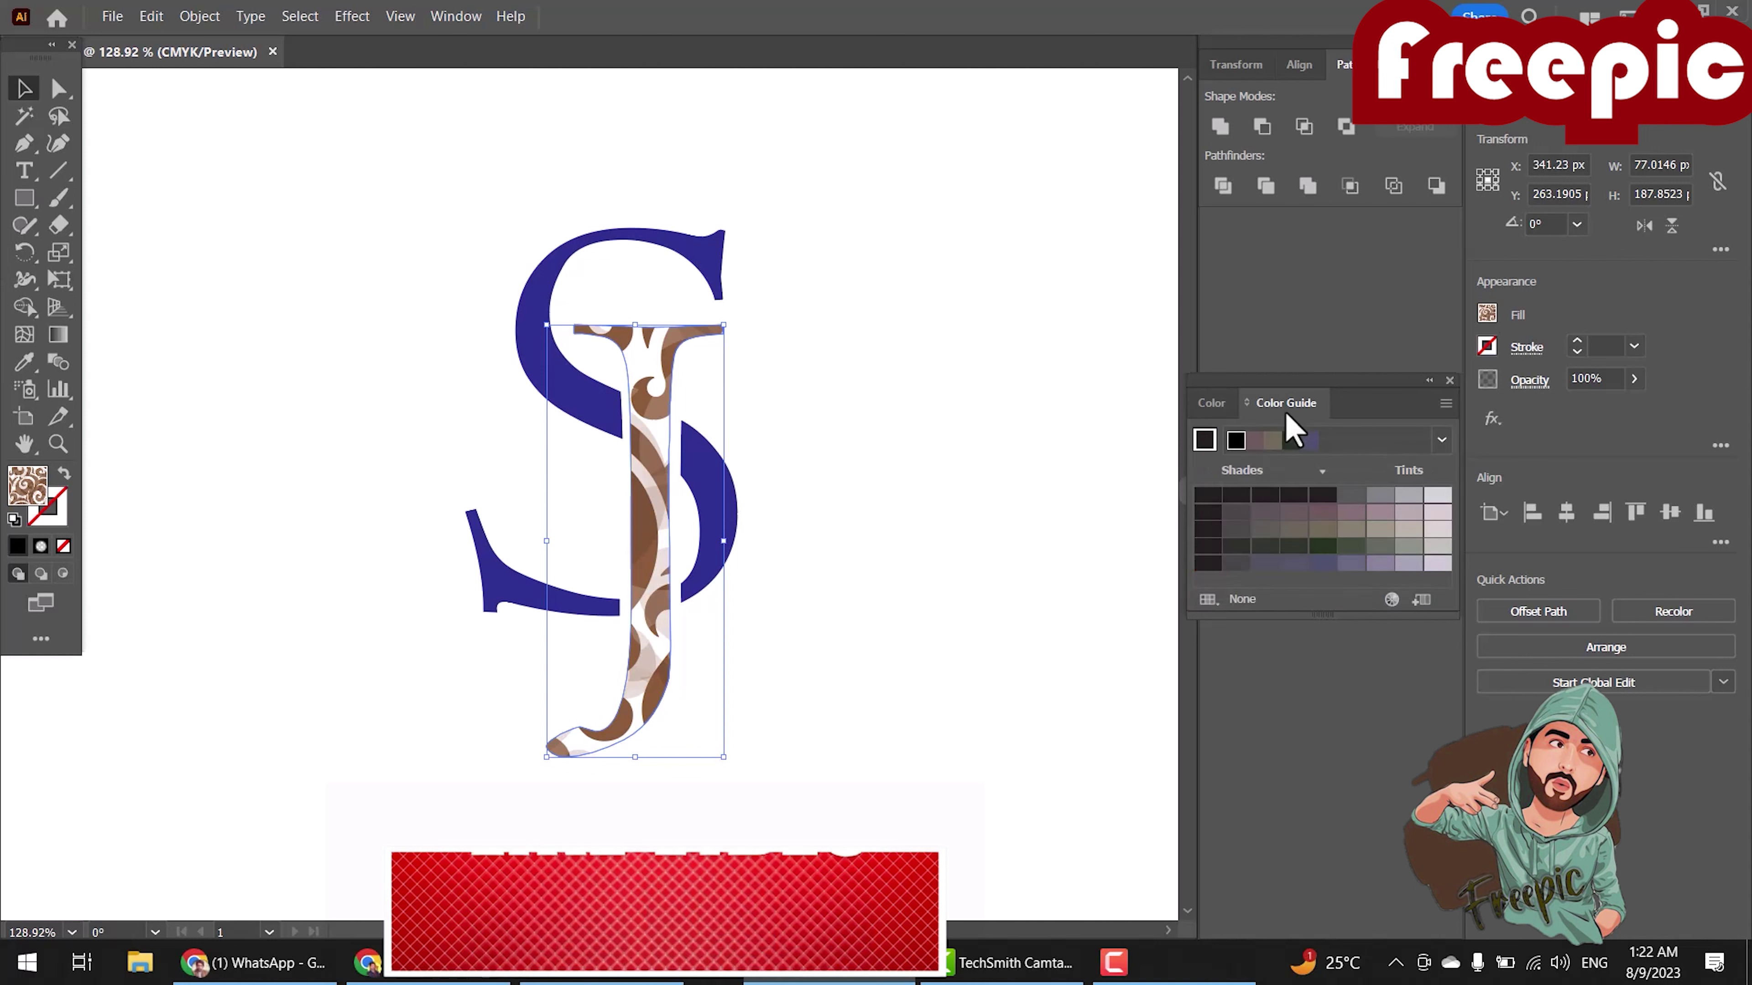
{"action": "left_click", "coordinate": [1255, 440]}
{"action": "left_click", "coordinate": [1272, 440]}
{"action": "left_click", "coordinate": [1308, 440]}
{"action": "left_click", "coordinate": [1262, 498]}
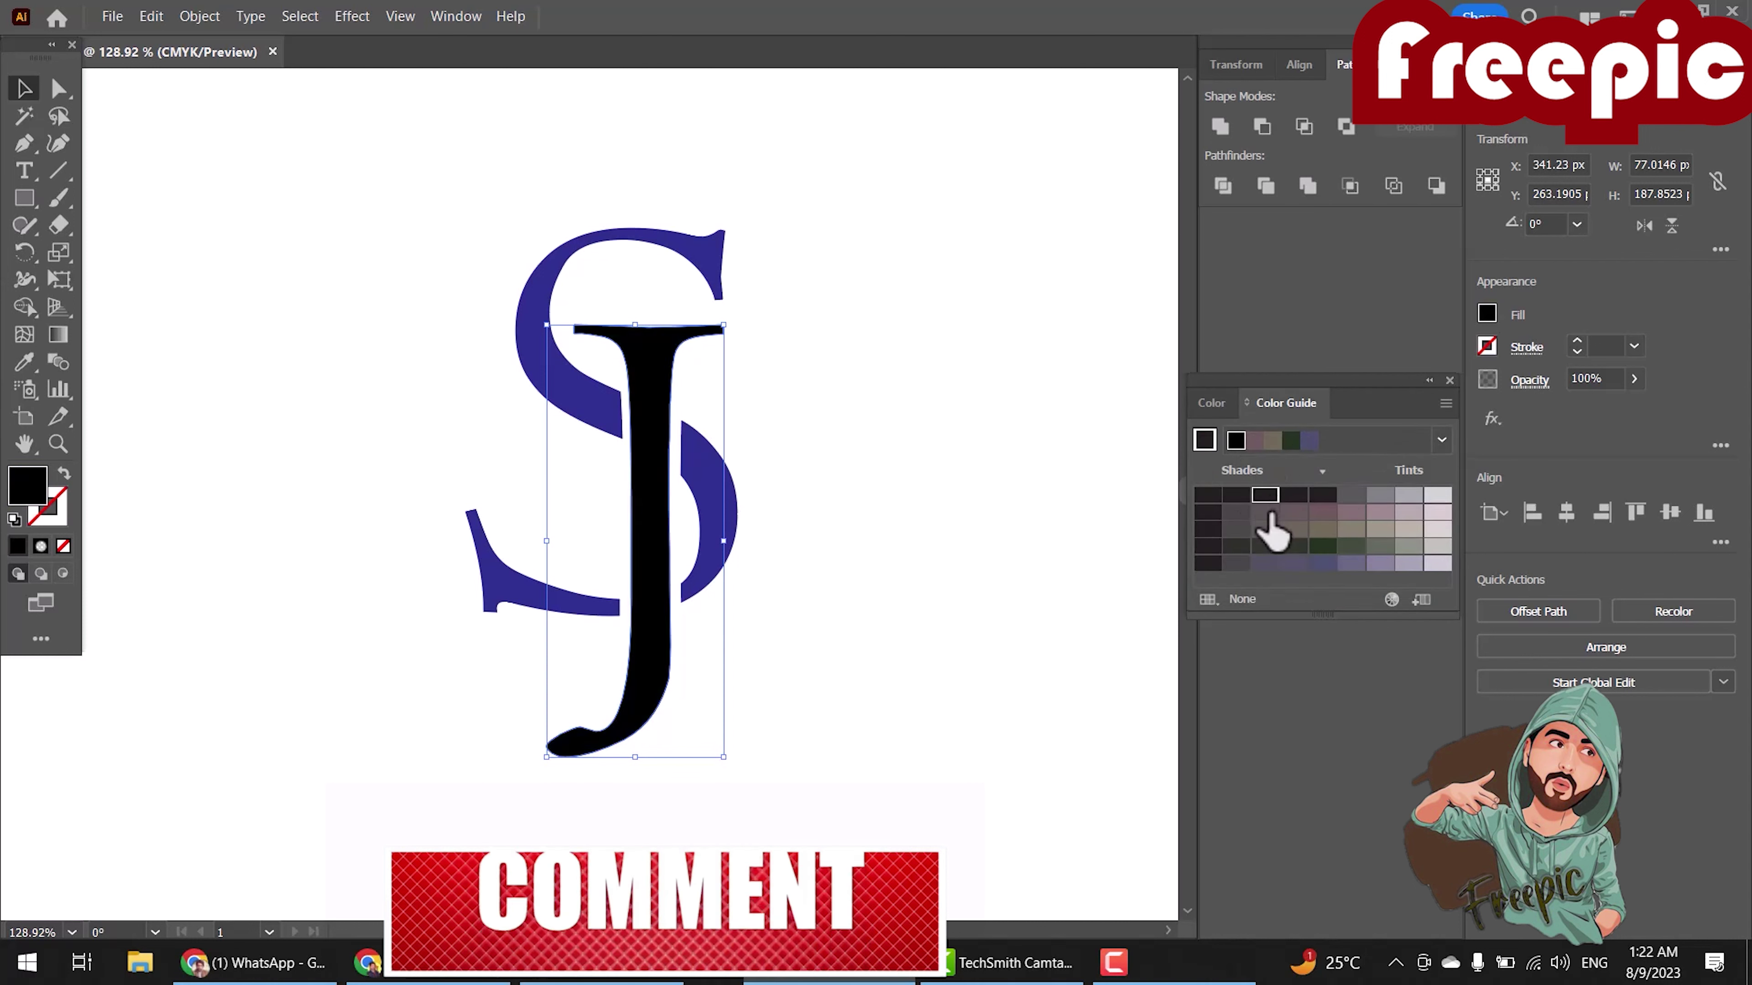
{"action": "left_click", "coordinate": [1293, 495]}
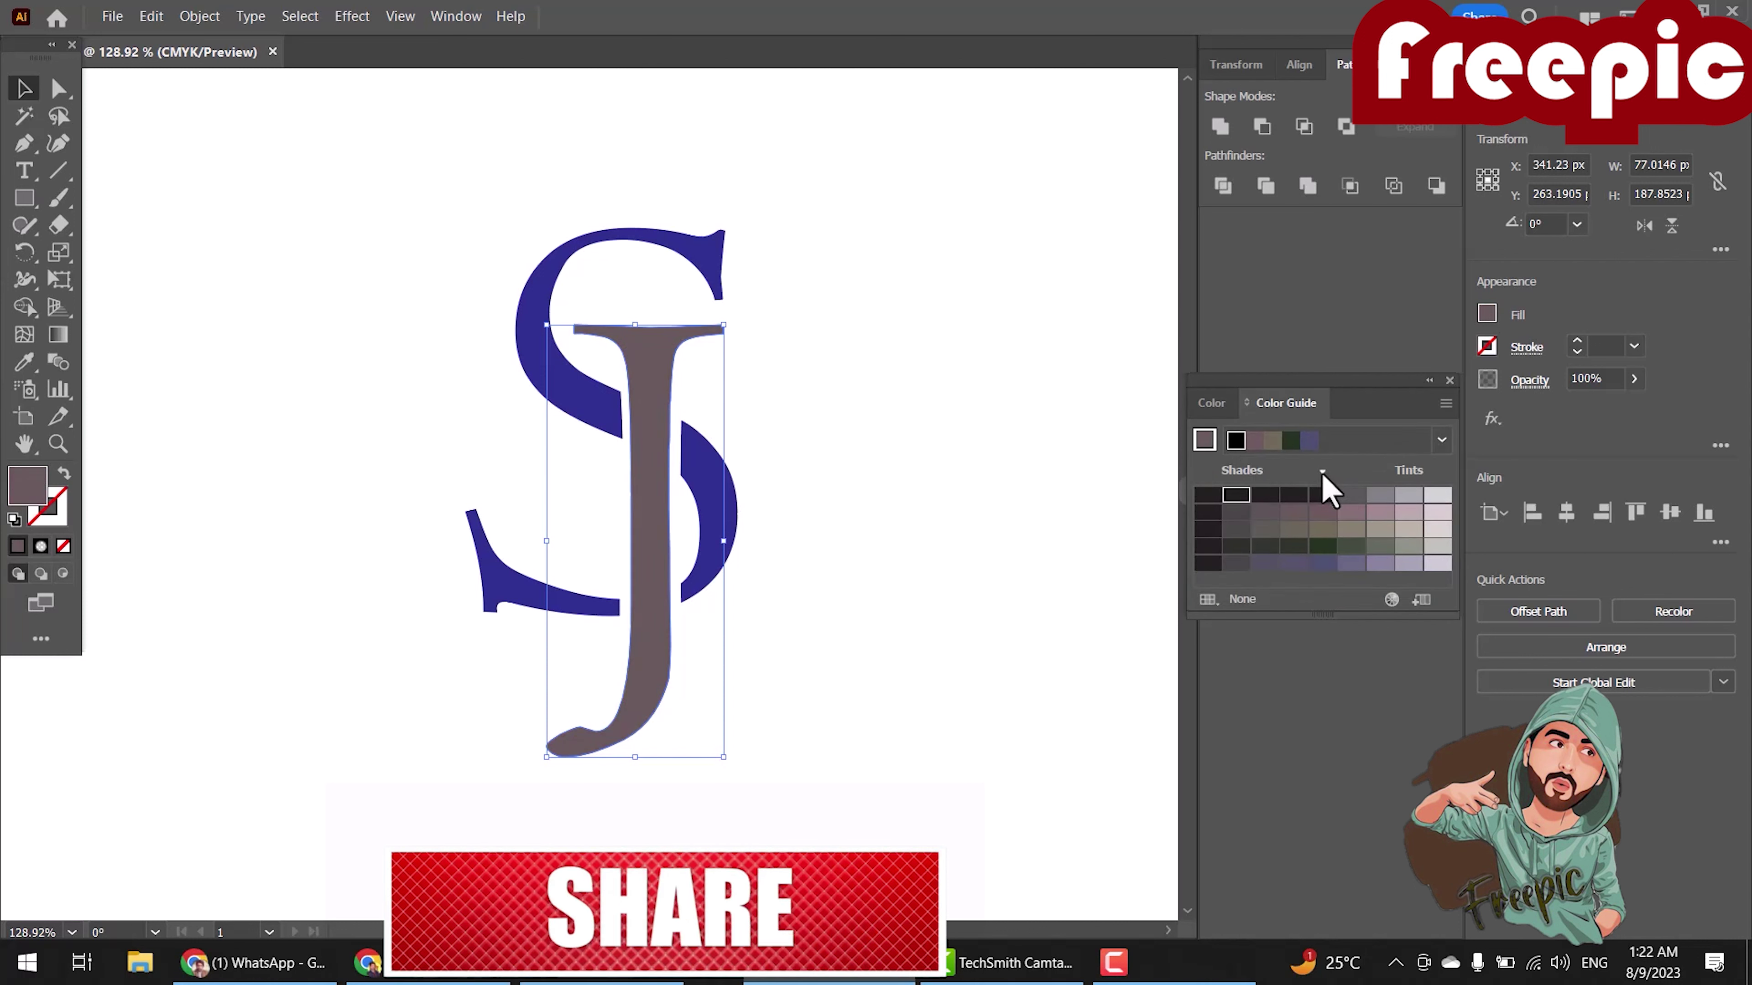
Choose a brighter harmony rule in the Color Guide and fill the J with its deep pink.
{"action": "left_click", "coordinate": [1442, 440]}
{"action": "left_click", "coordinate": [1255, 745]}
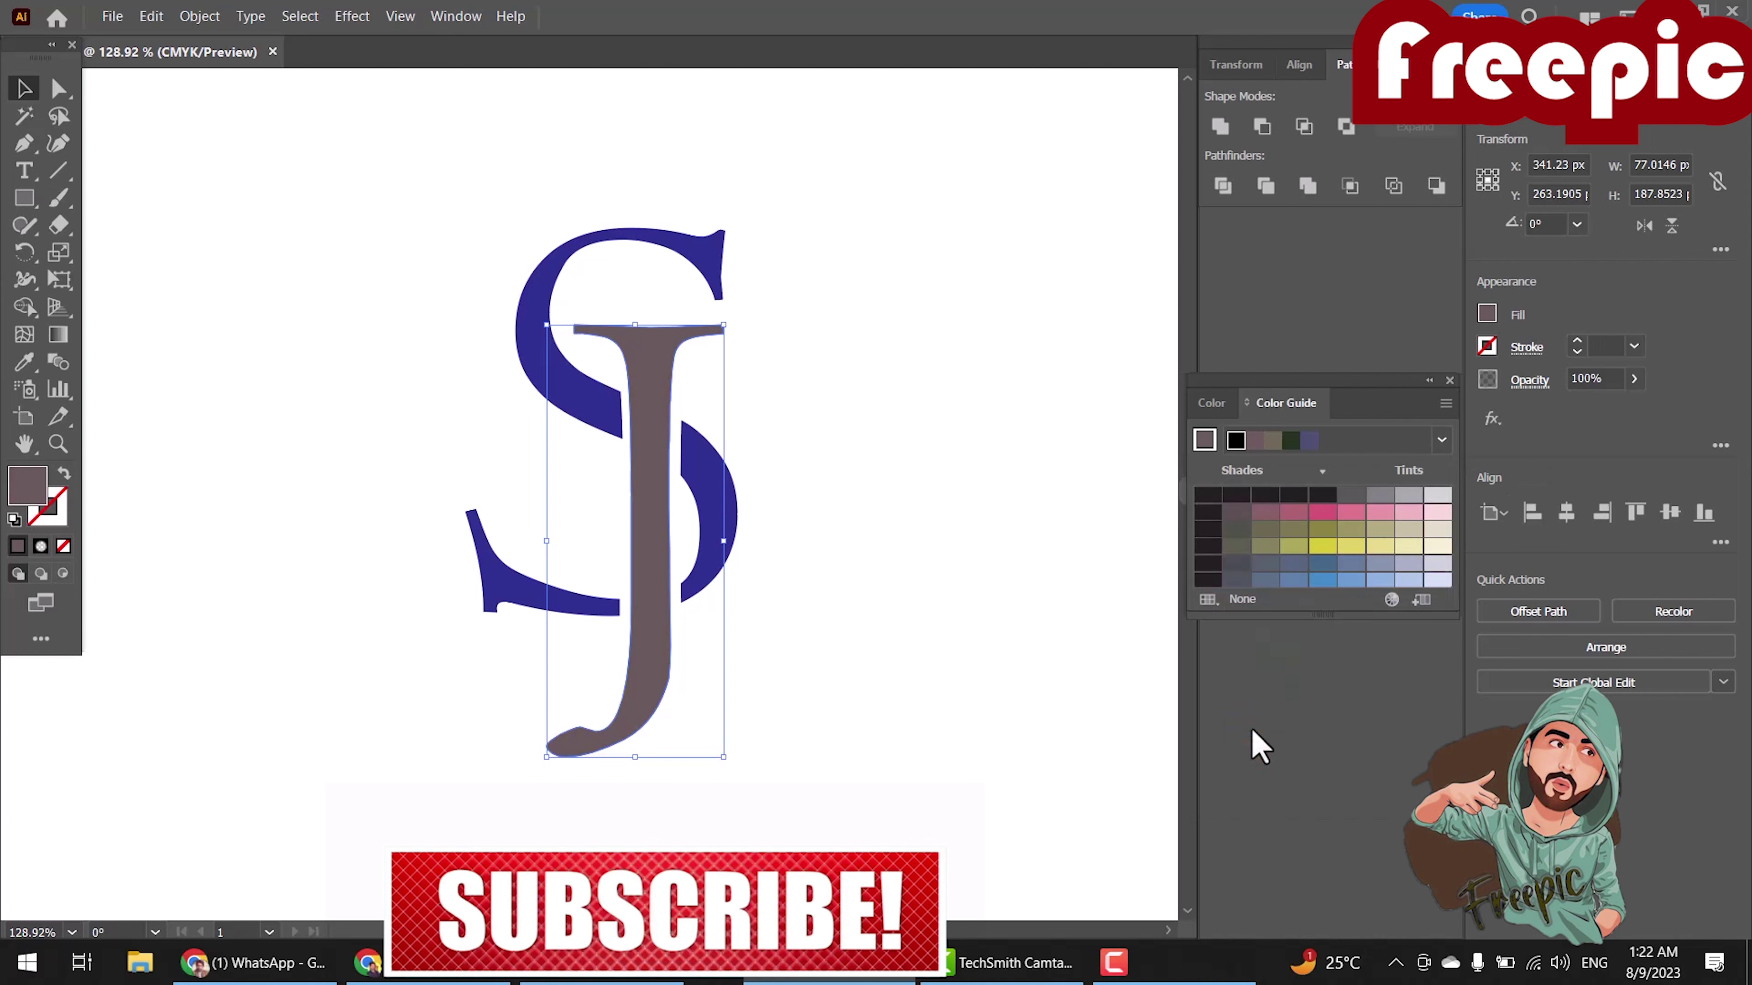
{"action": "left_click", "coordinate": [1321, 547]}
{"action": "left_click", "coordinate": [1349, 516]}
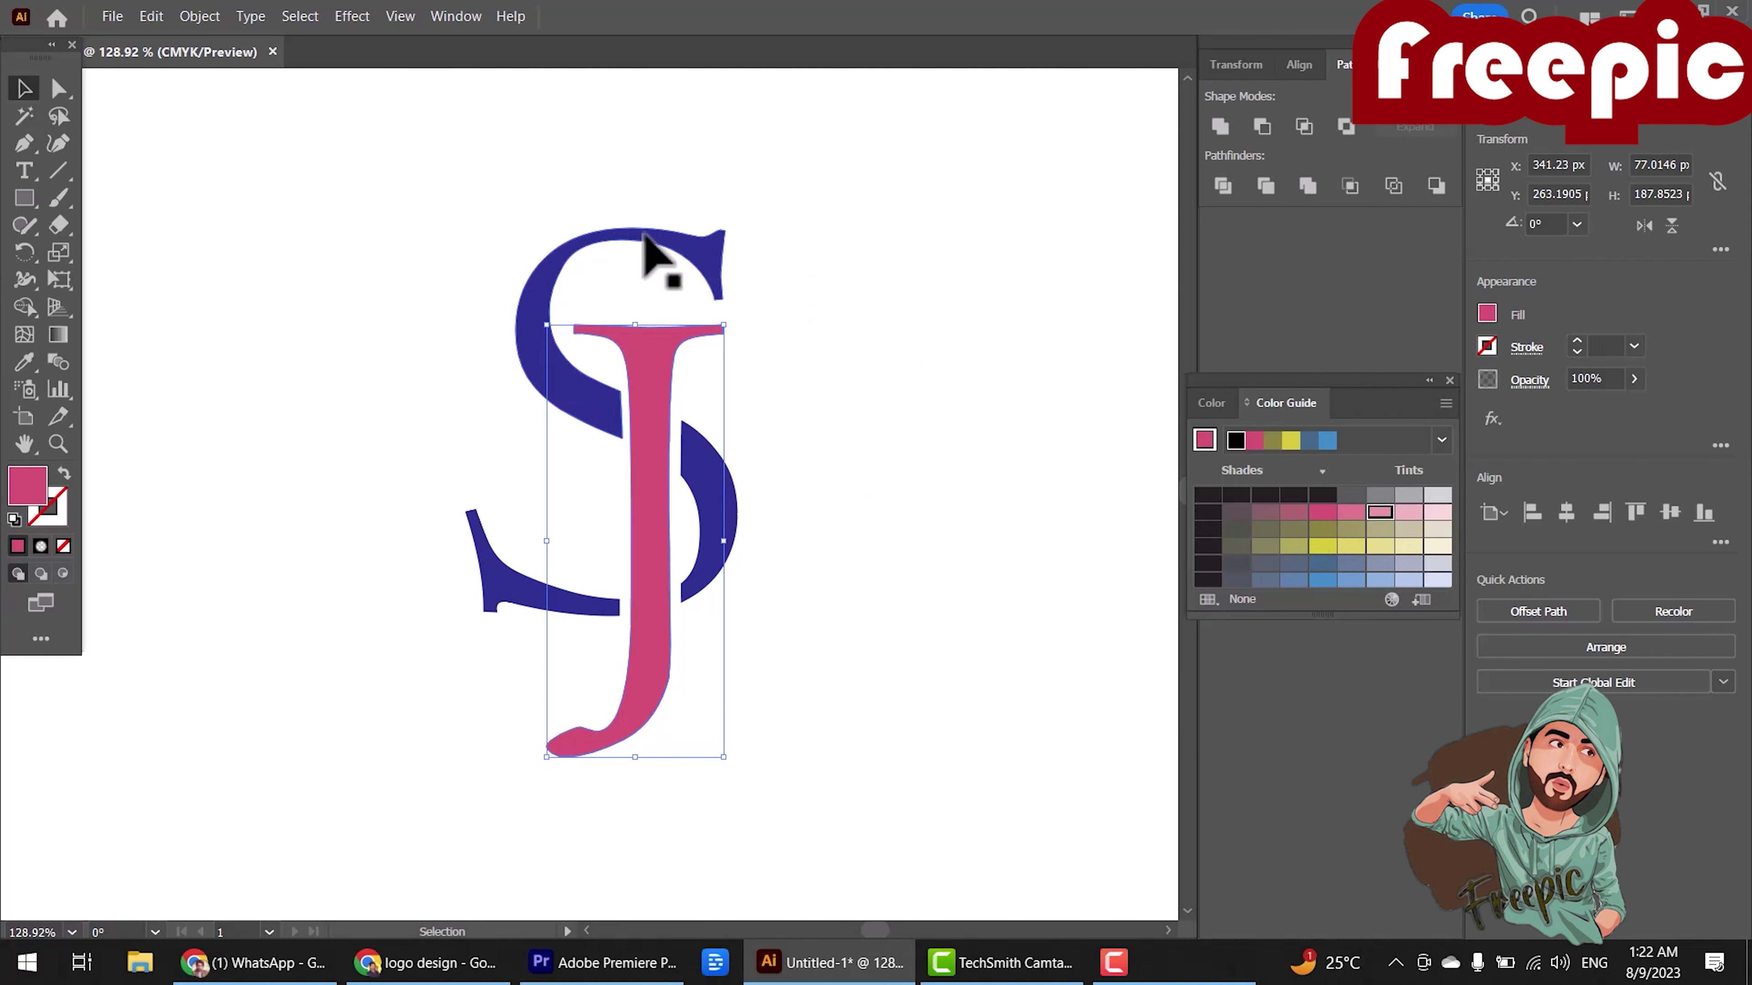
Try pink and yellow Color Guide shades on the S group and fill it with muted olive.
{"action": "left_click", "coordinate": [646, 240]}
{"action": "left_click", "coordinate": [1323, 514]}
{"action": "left_click", "coordinate": [1352, 514]}
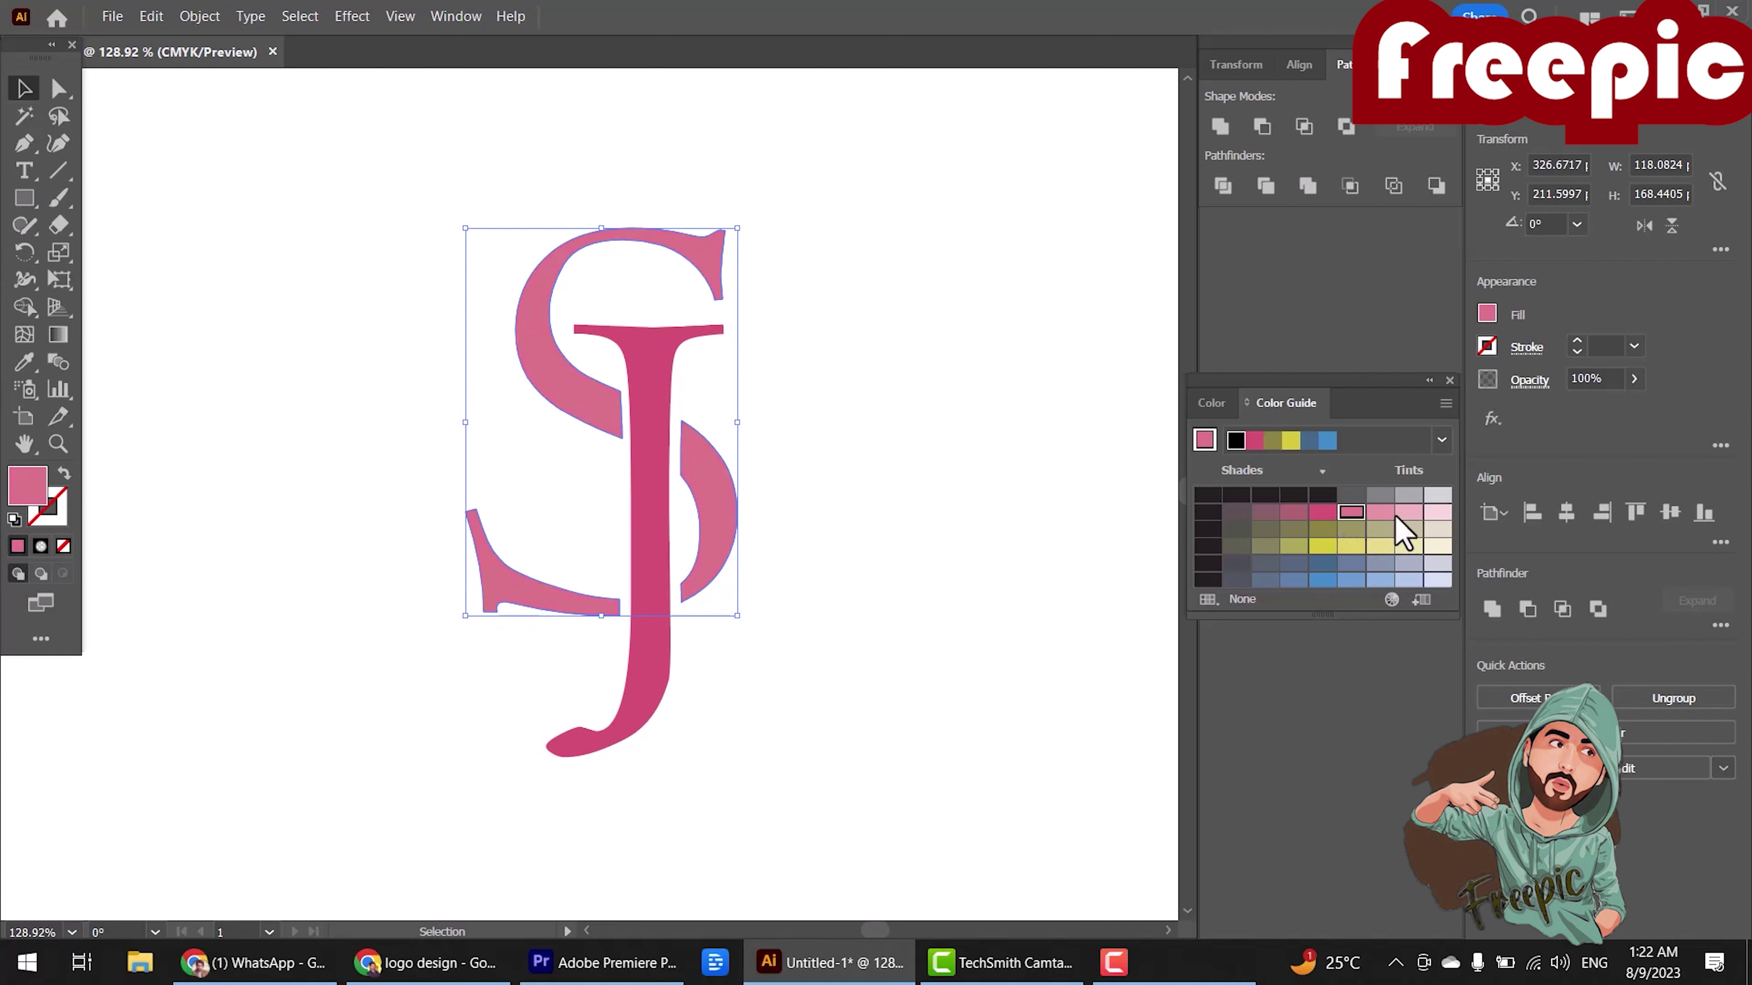
{"action": "left_click", "coordinate": [1407, 514]}
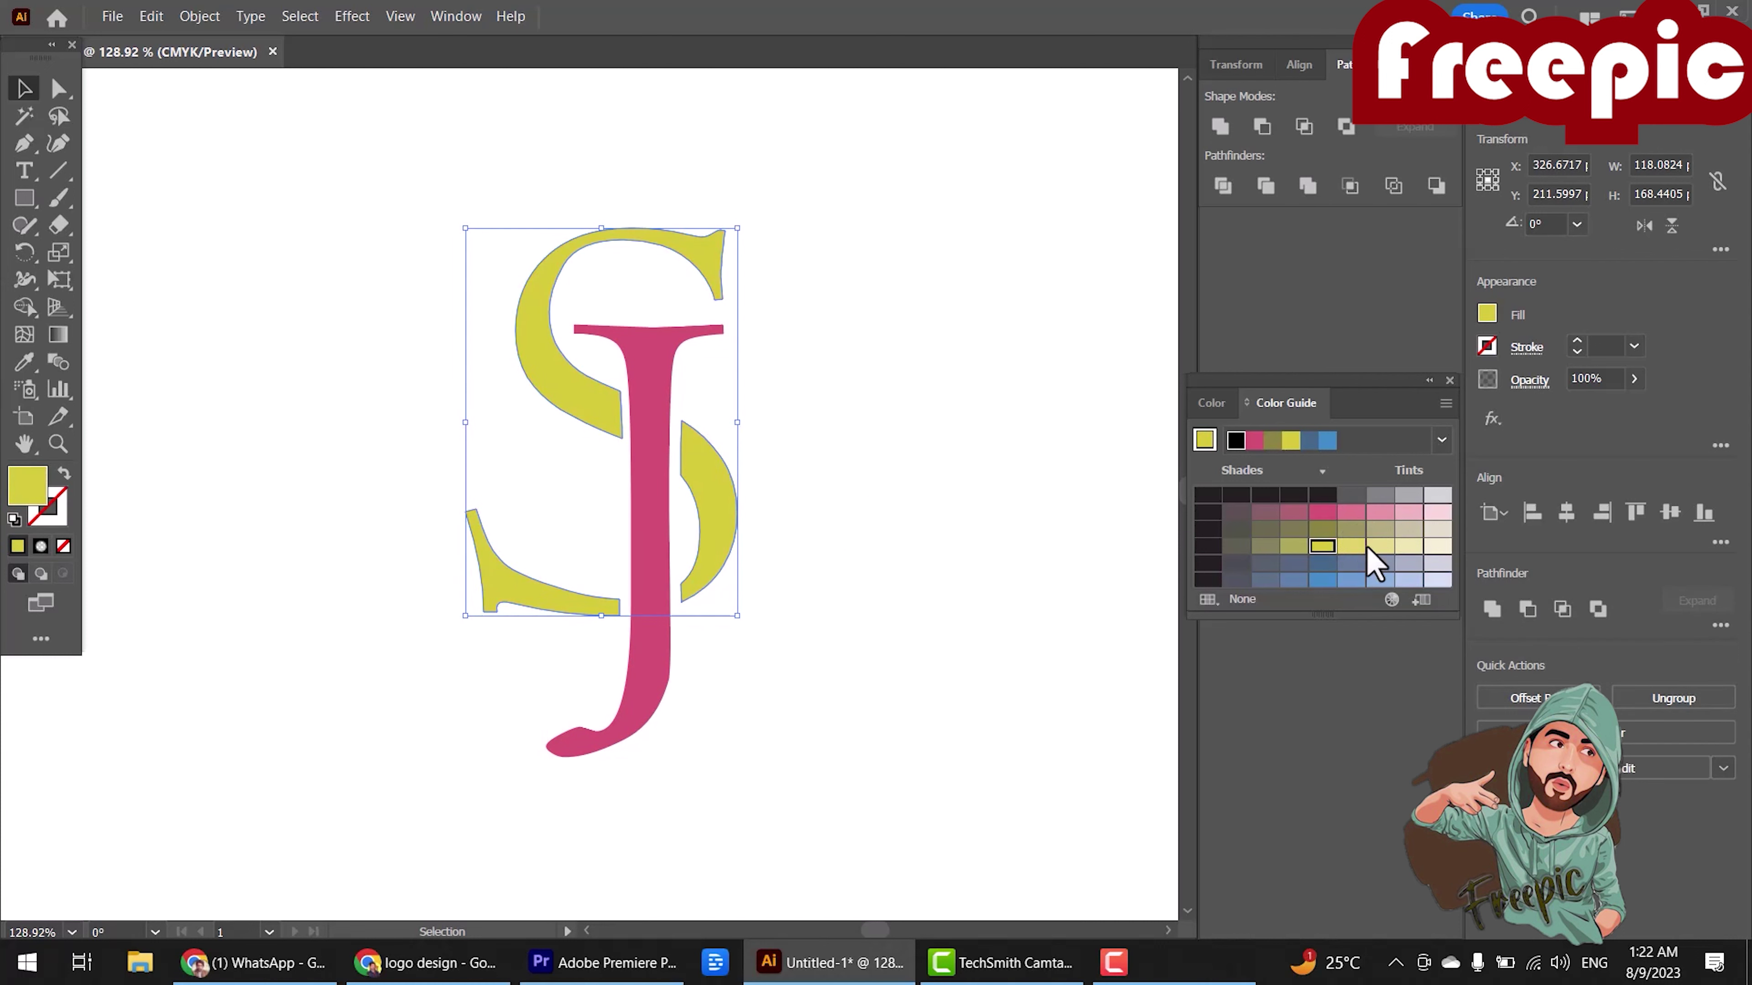
{"action": "left_click", "coordinate": [1274, 551]}
{"action": "left_click", "coordinate": [1295, 550]}
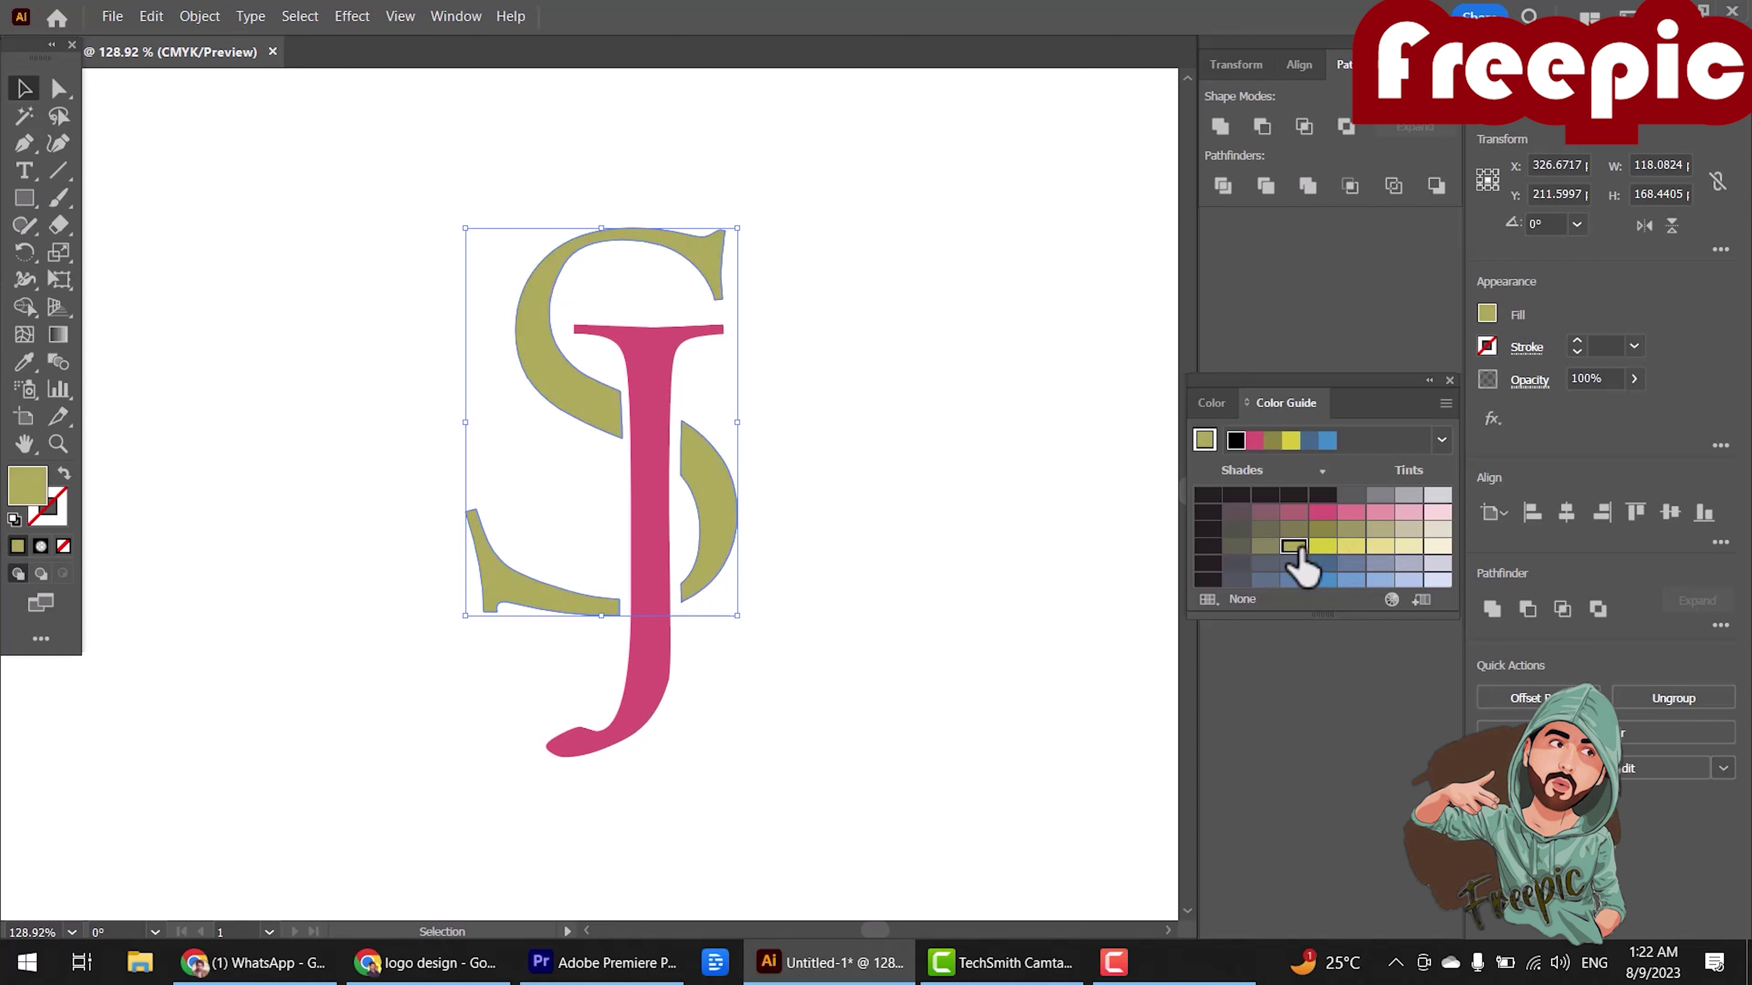
{"action": "left_click", "coordinate": [1073, 555]}
{"action": "left_click", "coordinate": [493, 581]}
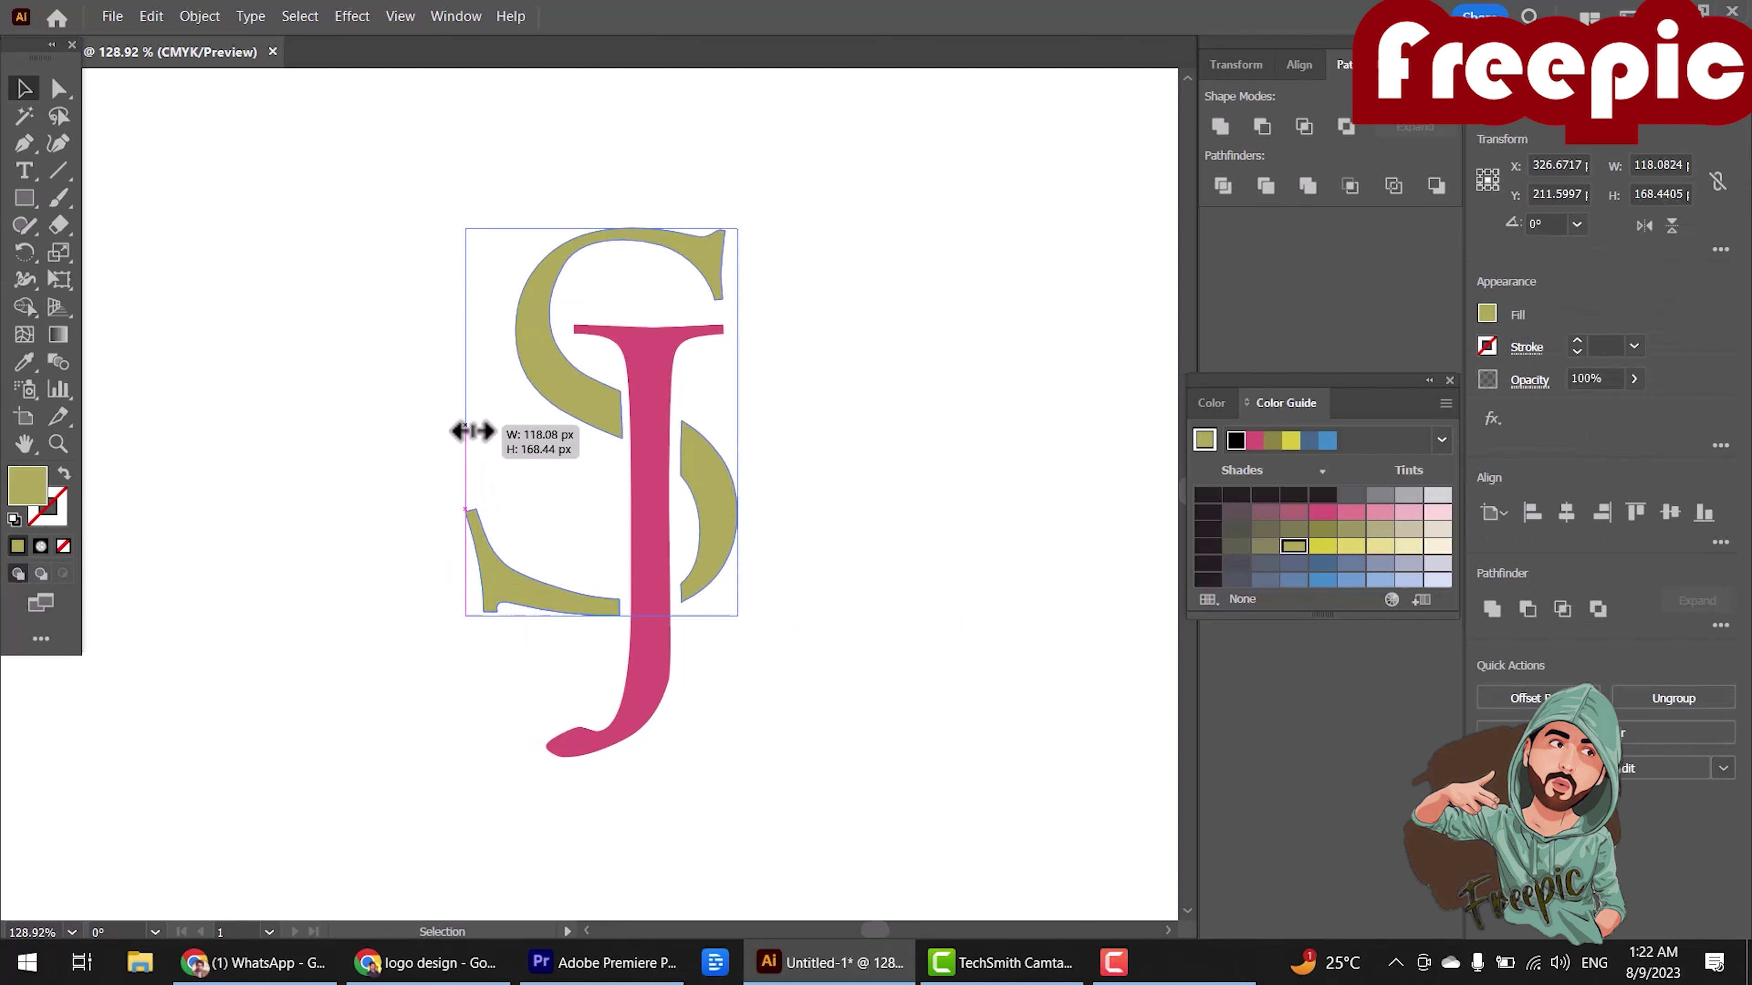
{"action": "left_click_drag", "start_coordinate": [472, 431], "coordinate": [482, 431]}
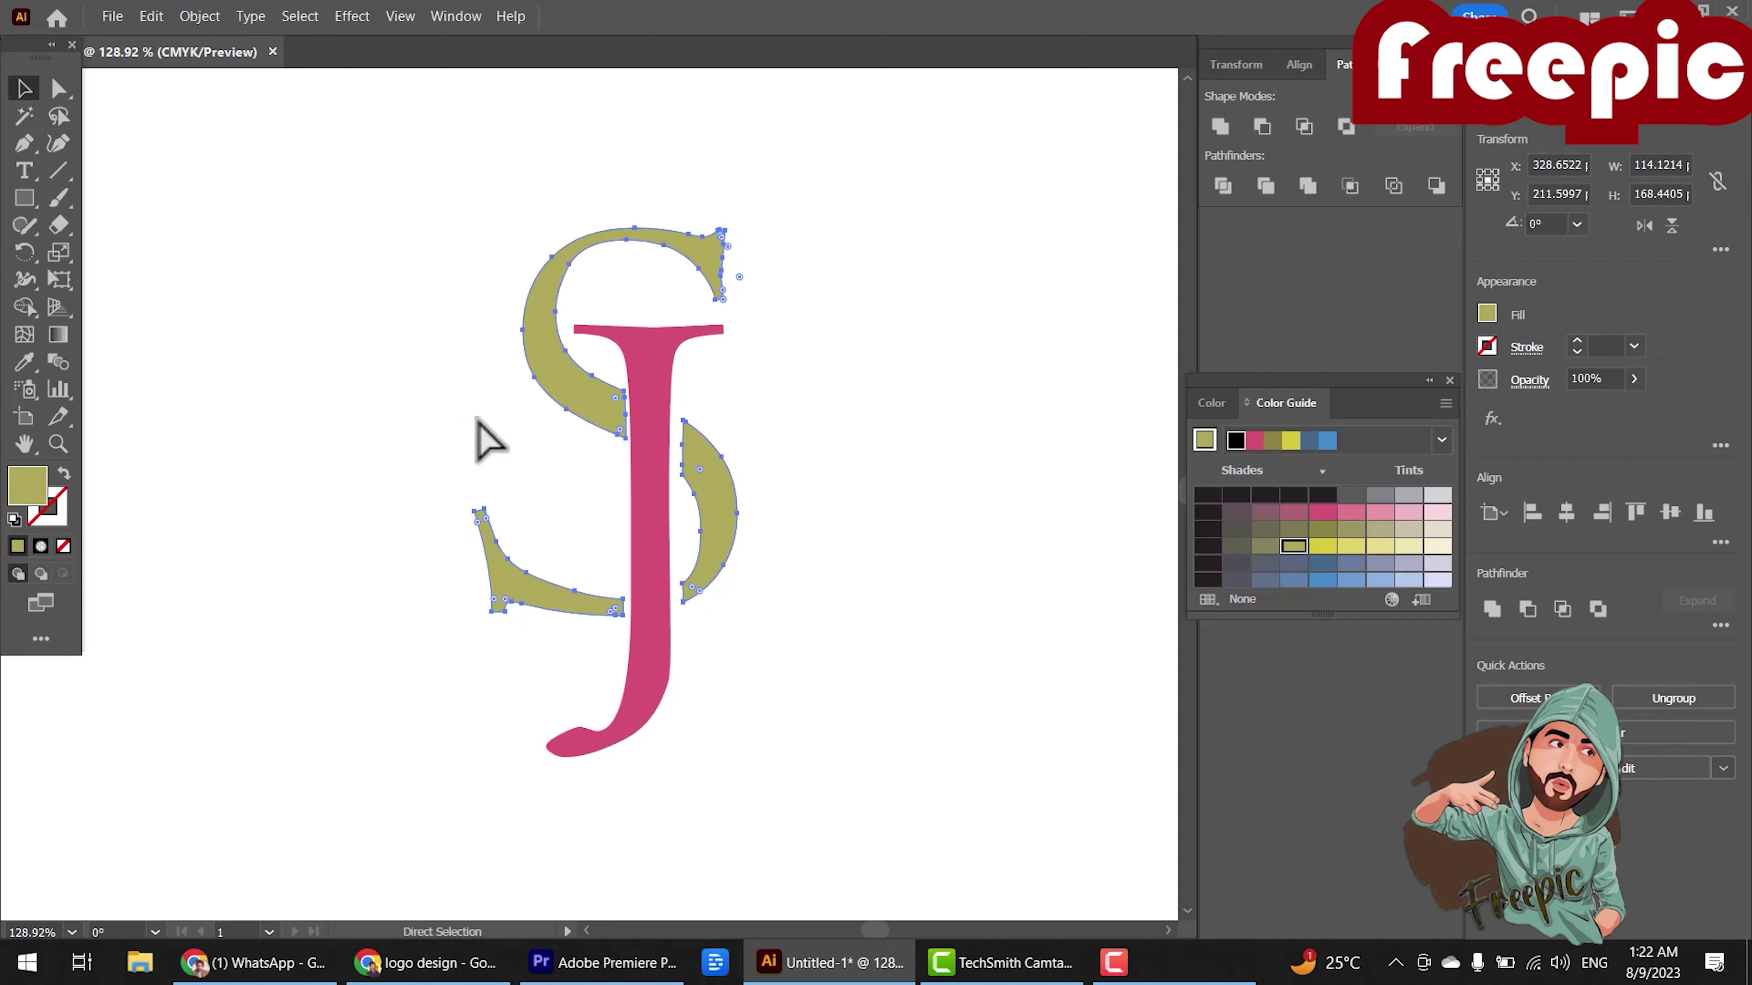
{"action": "key", "text": "ctrl+z"}
{"action": "left_click", "coordinate": [872, 501]}
Ungroup the S and narrow its lower-left piece to about 63 px wide.
{"action": "left_click", "coordinate": [535, 350]}
{"action": "right_click", "coordinate": [547, 361]}
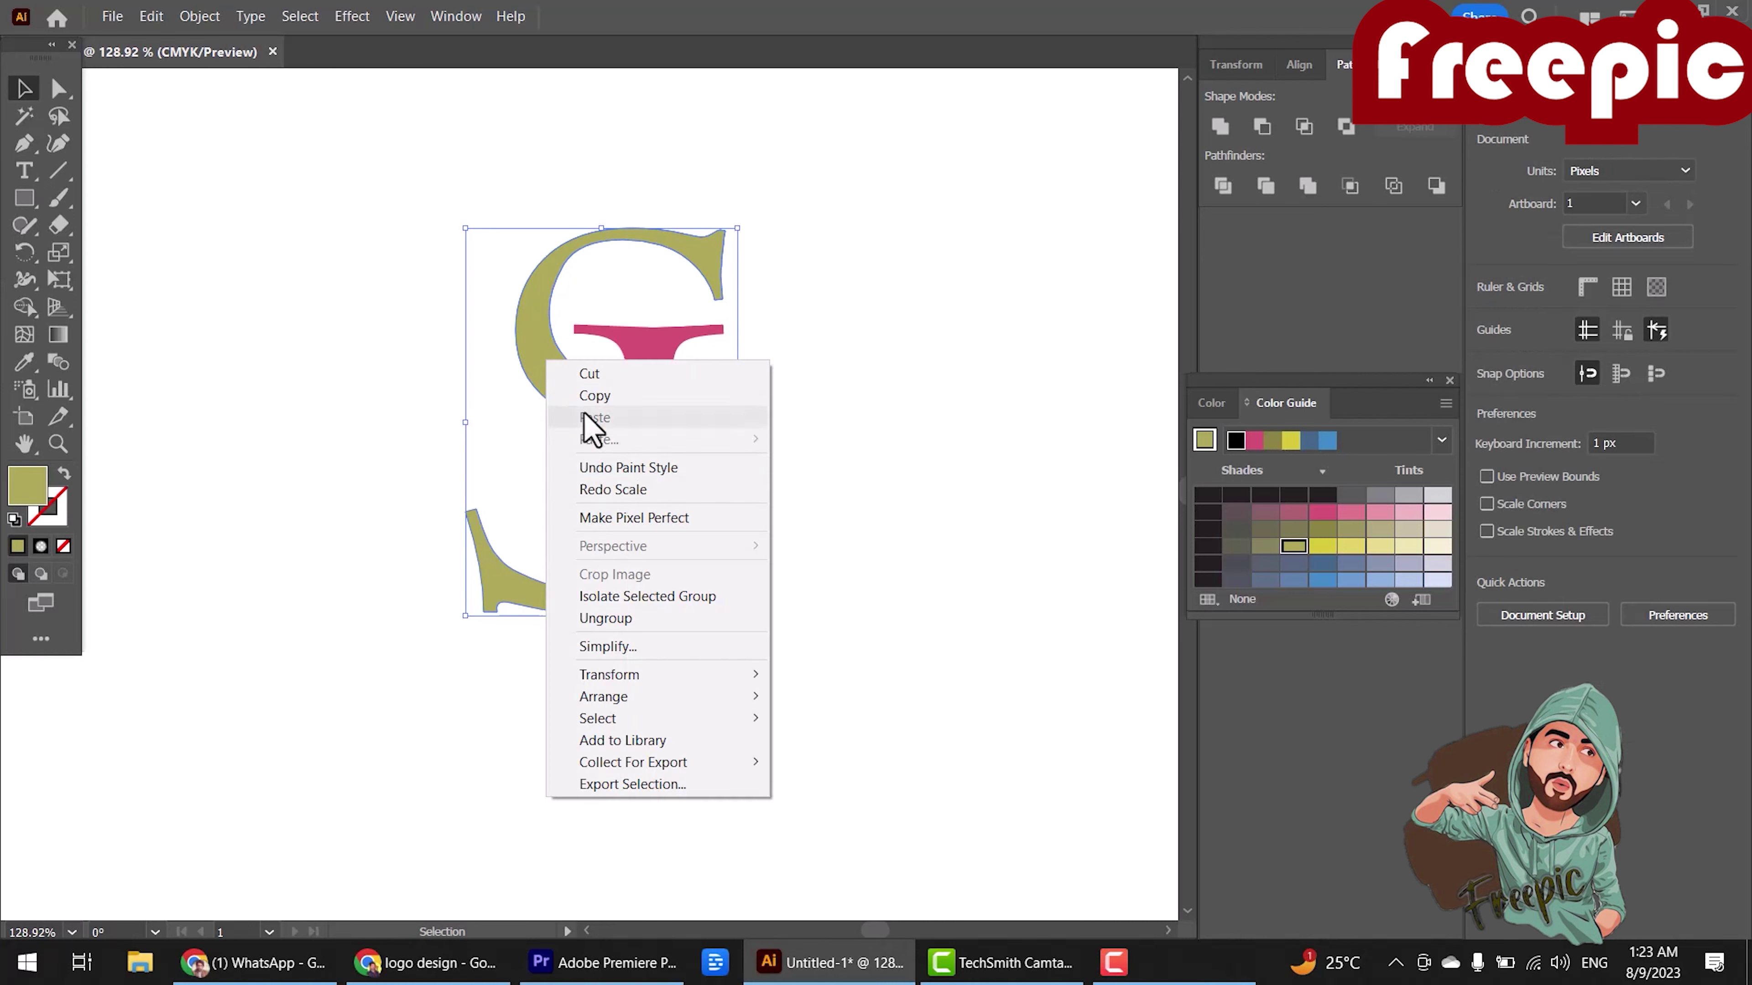
{"action": "left_click", "coordinate": [605, 618]}
{"action": "left_click", "coordinate": [489, 594]}
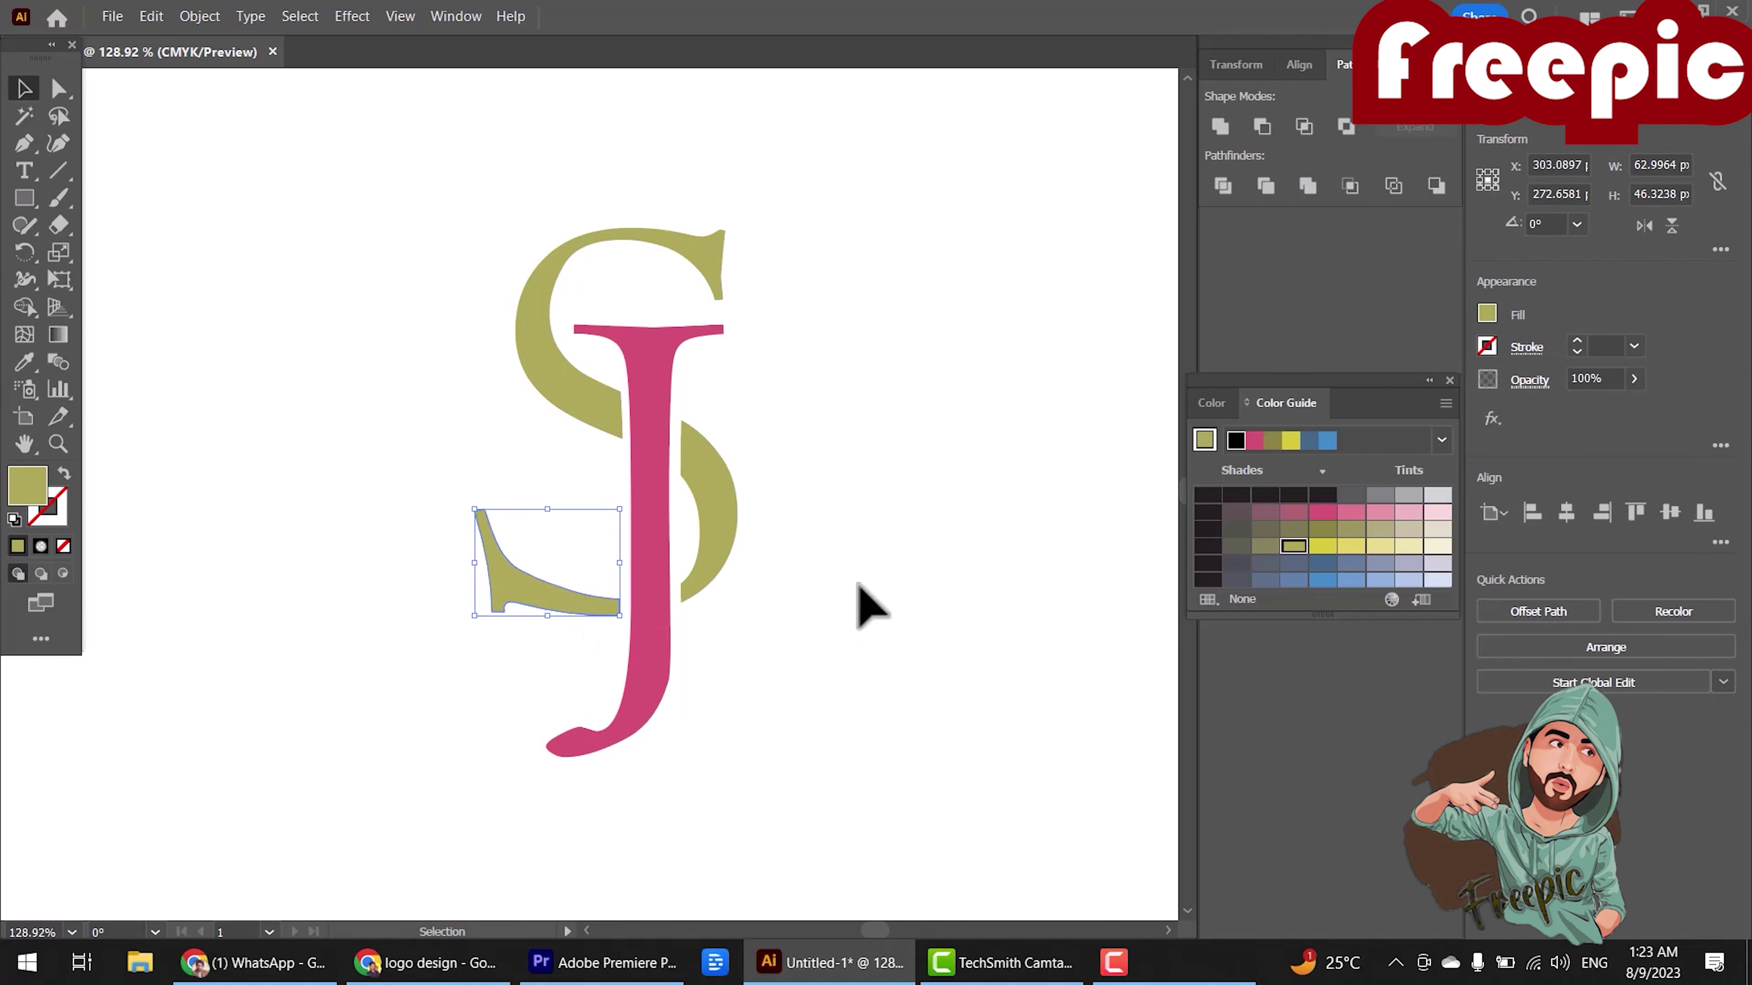
Group all the S pieces and the J into one monogram.
{"action": "left_click_drag", "start_coordinate": [373, 203], "coordinate": [825, 674]}
{"action": "right_click", "coordinate": [698, 439]}
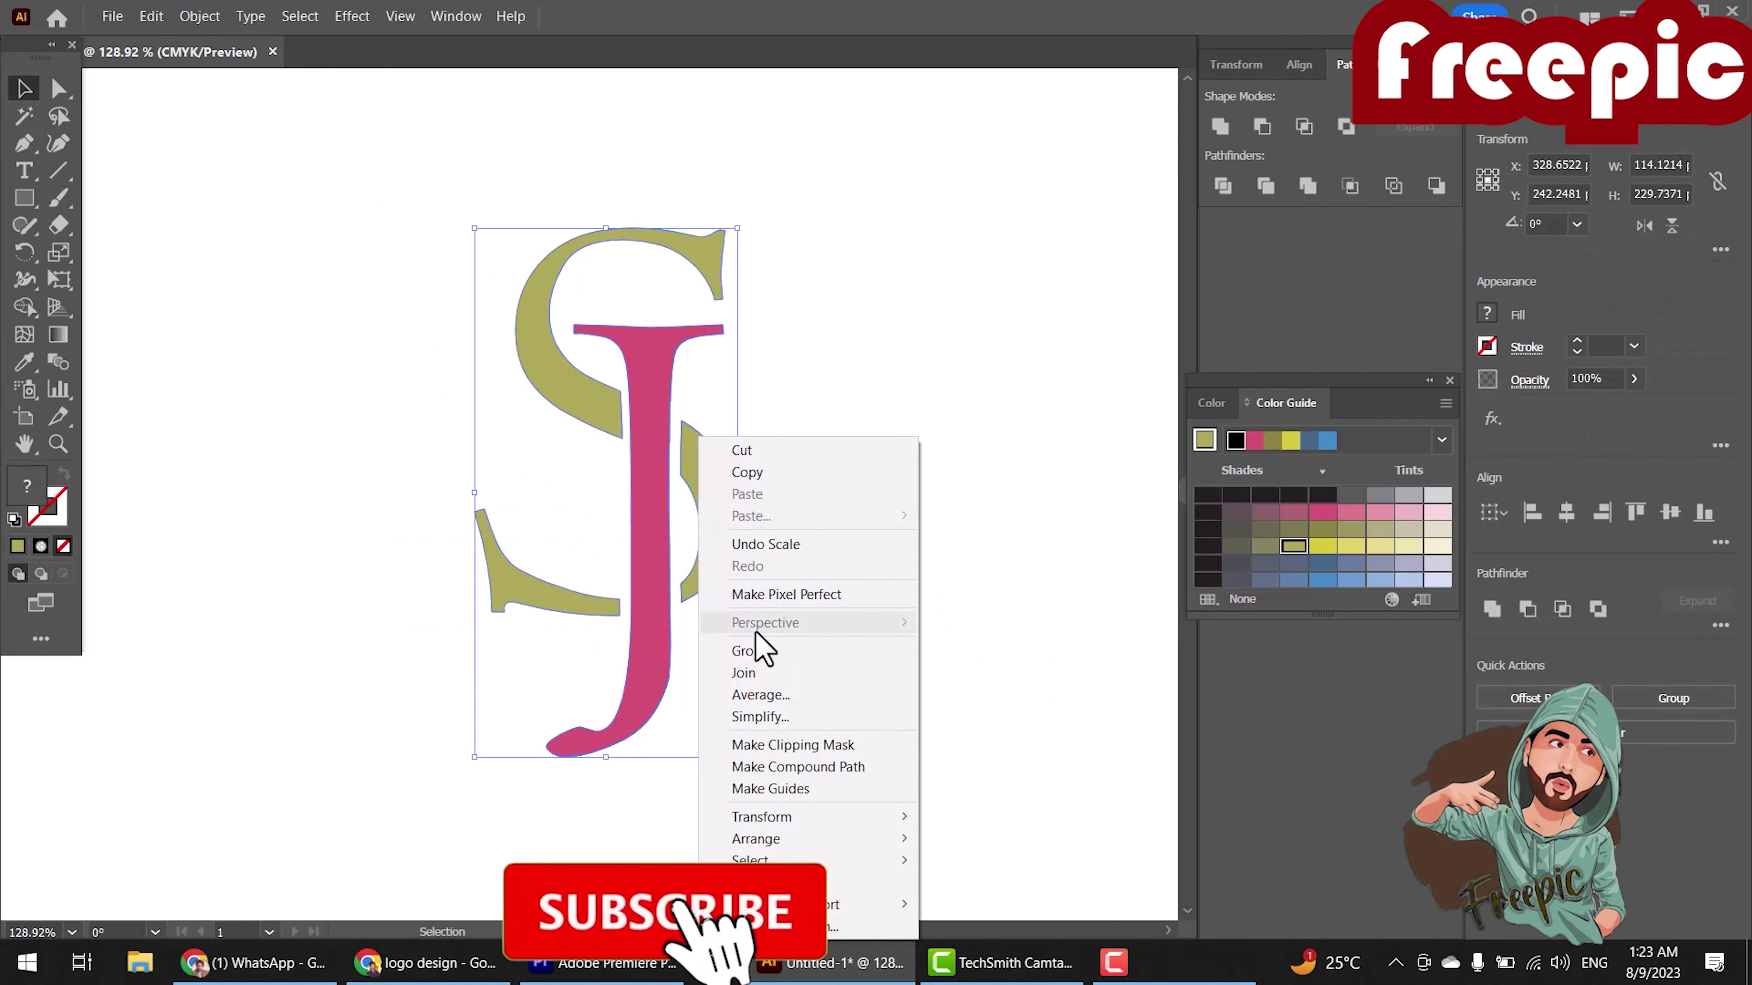
{"action": "left_click", "coordinate": [754, 650]}
{"action": "left_click", "coordinate": [880, 560]}
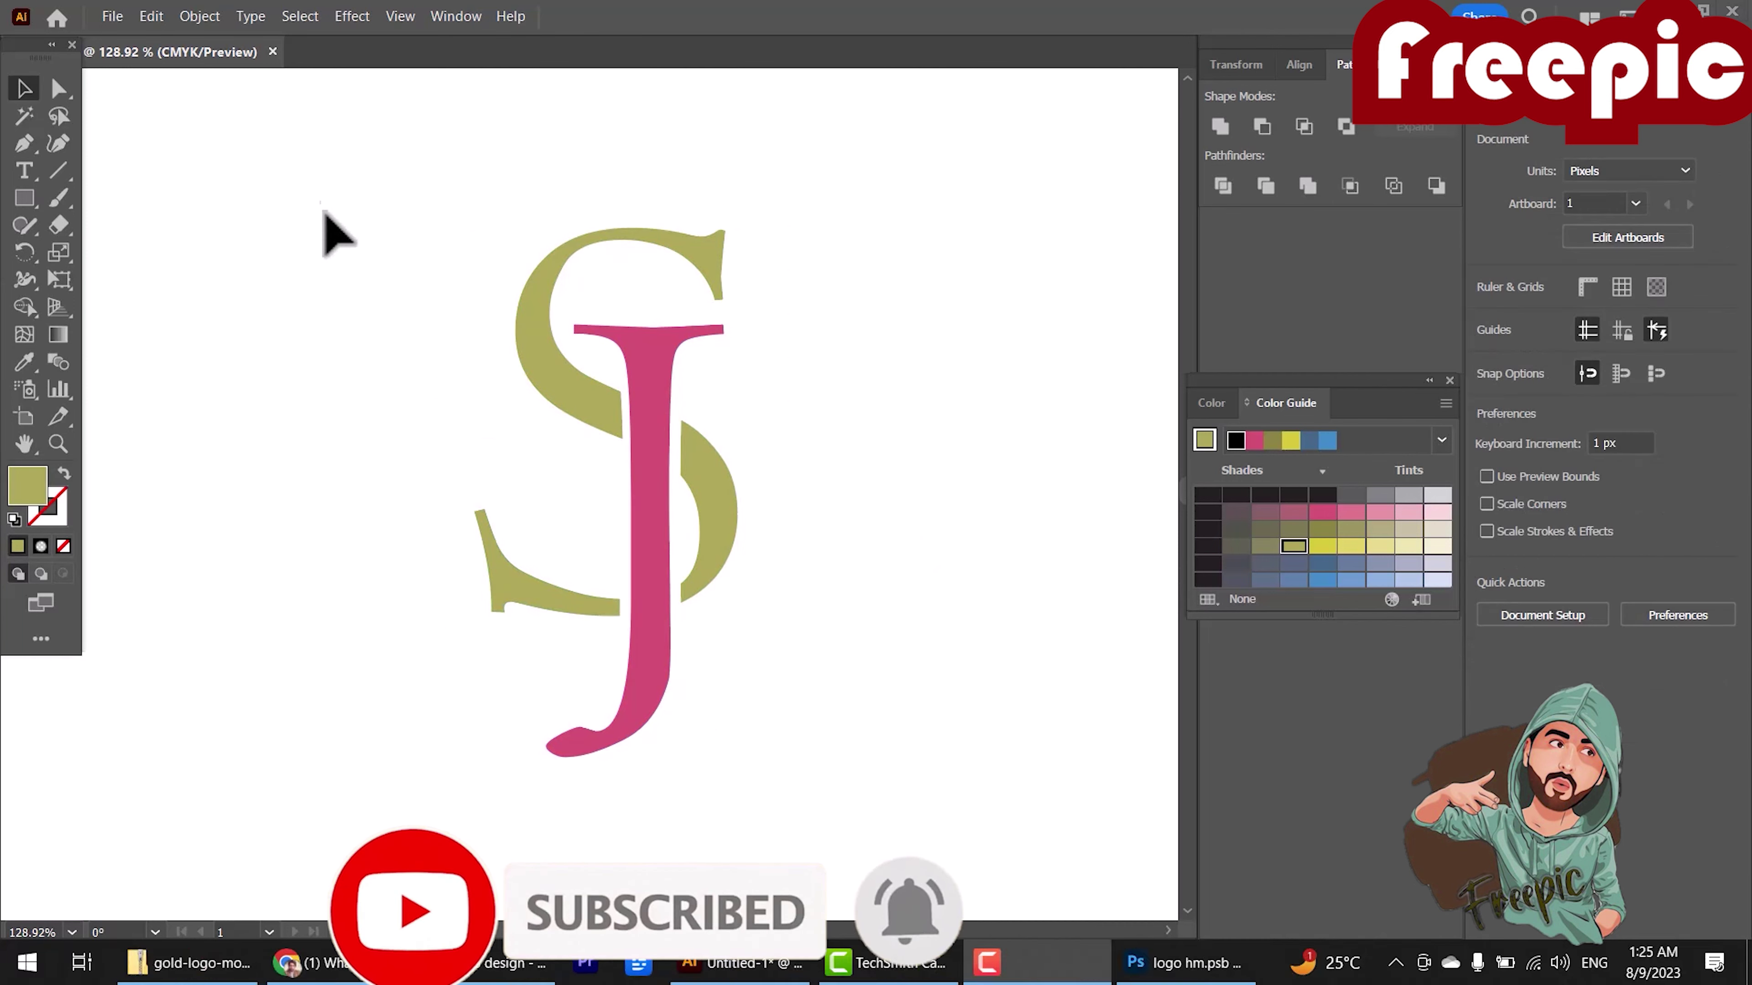
Bring the grouped SJ monogram from Illustrator into logo hm.psb in Photoshop as a vector smart object.
{"action": "left_click_drag", "start_coordinate": [324, 210], "coordinate": [715, 481]}
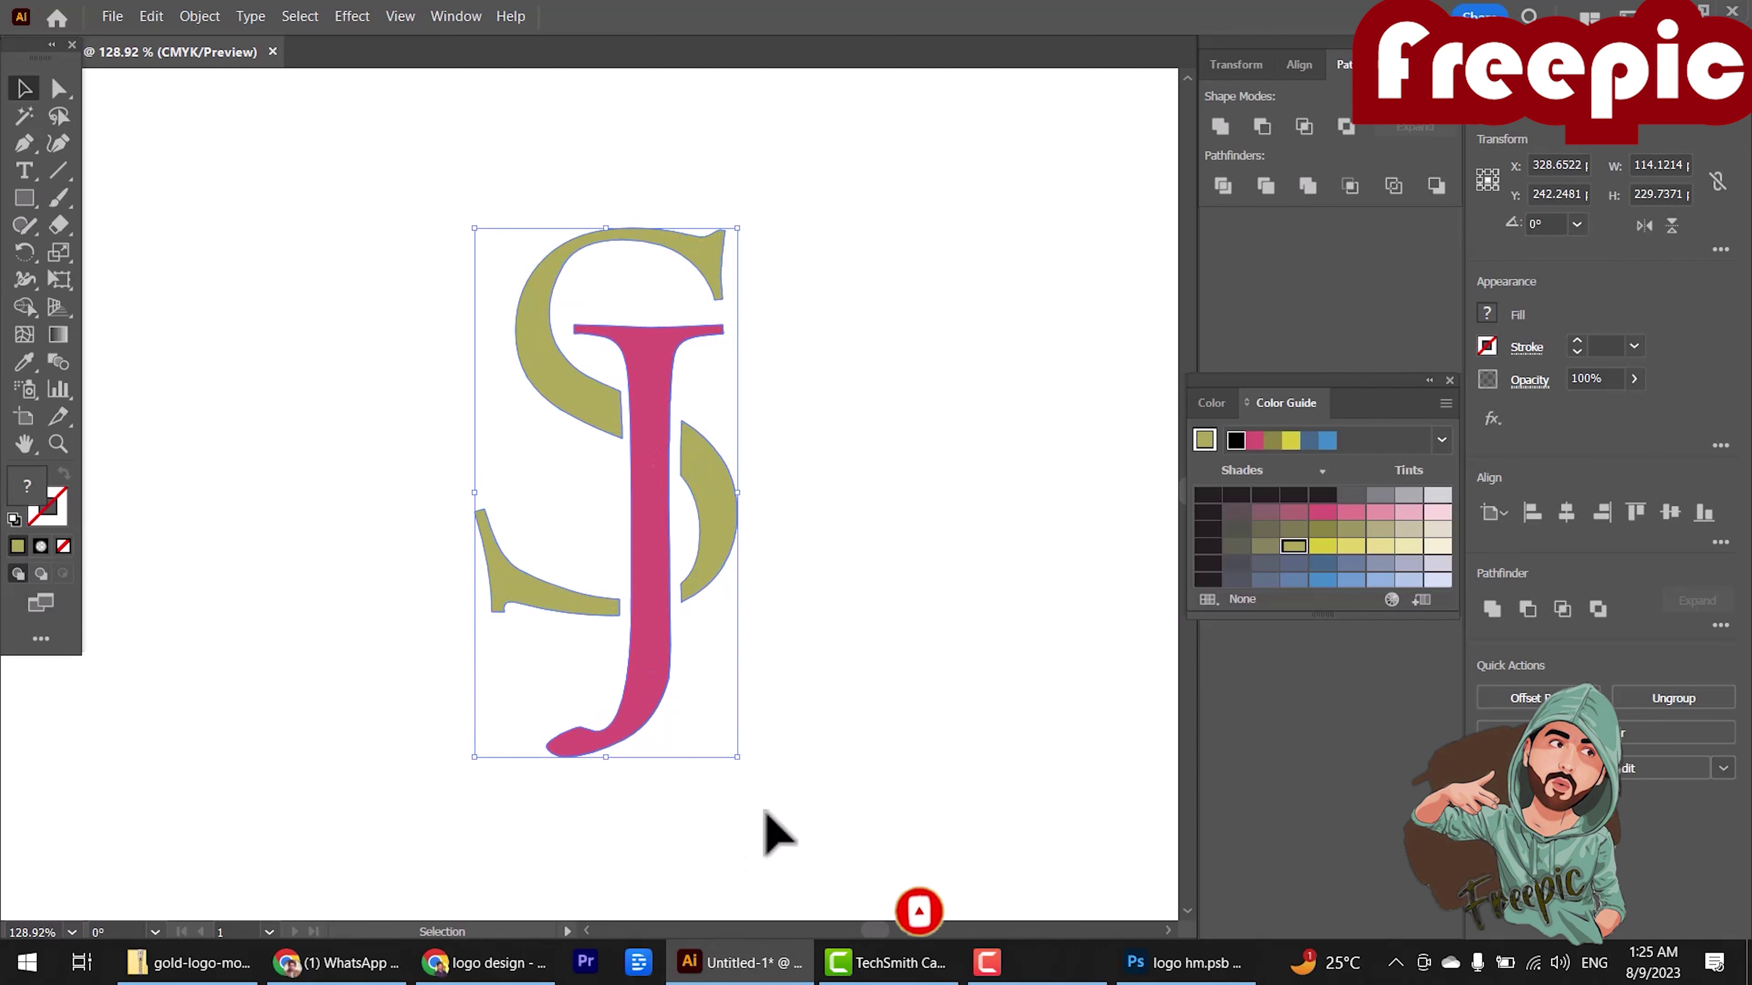
{"action": "left_click", "coordinate": [1145, 962]}
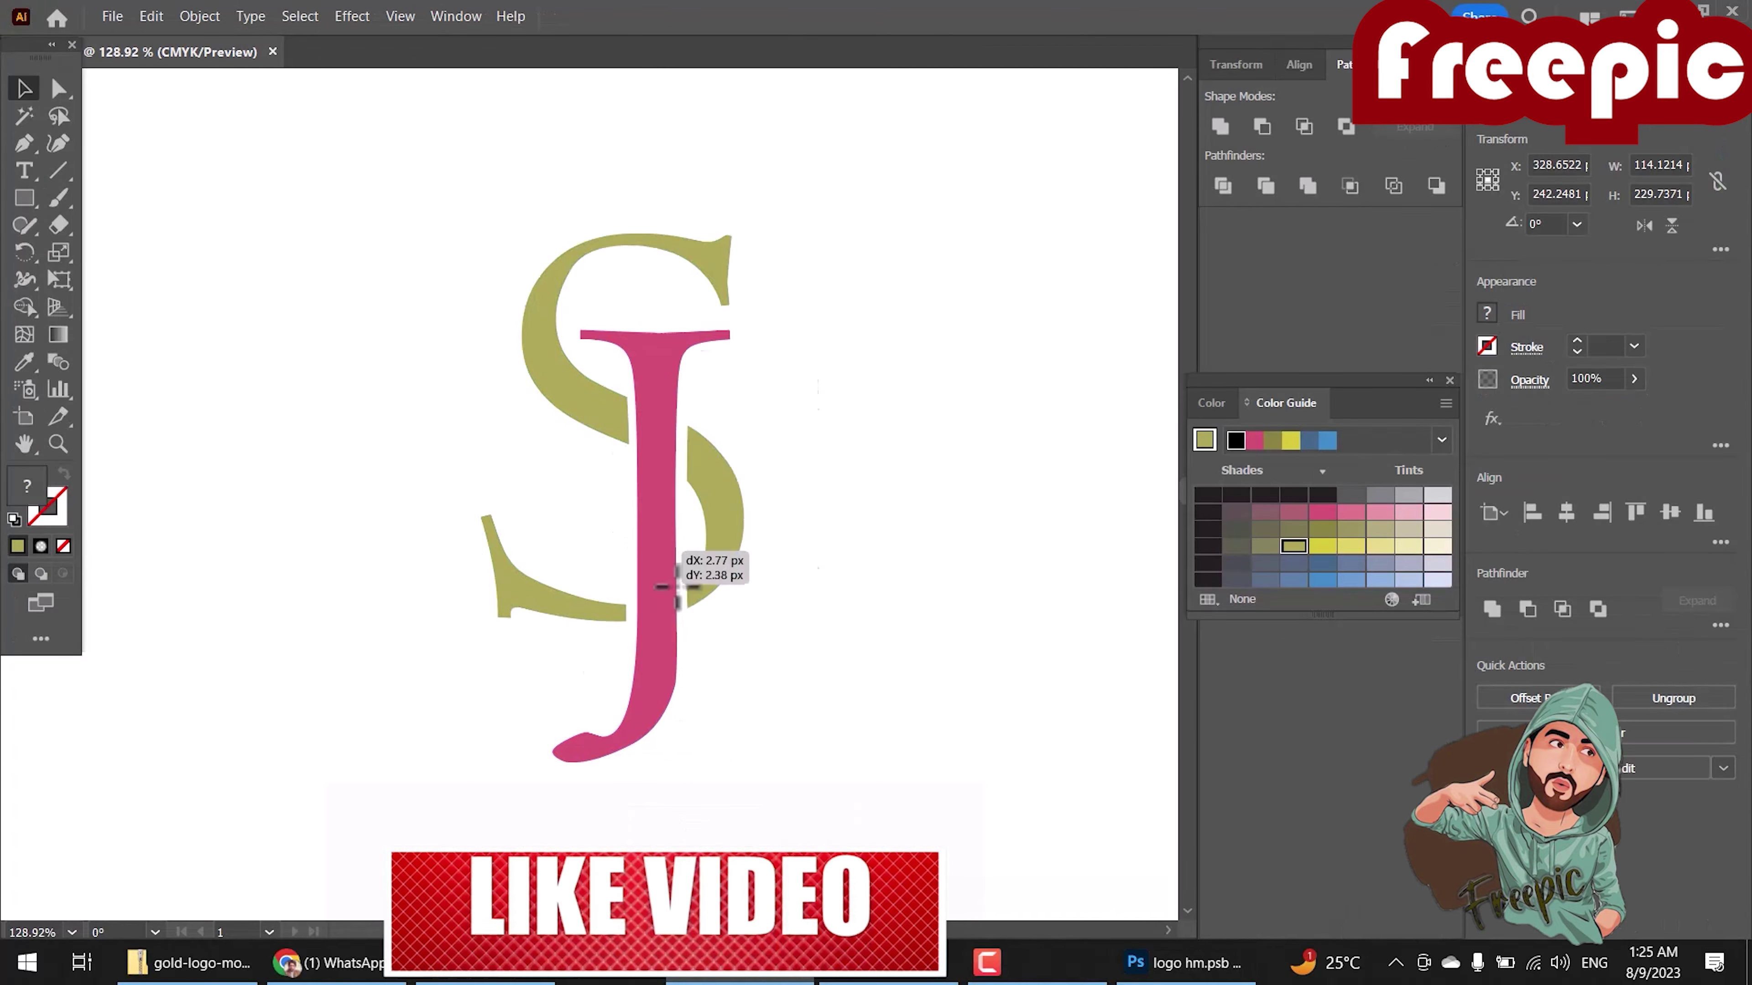
{"action": "left_click_drag", "start_coordinate": [674, 587], "coordinate": [845, 669]}
{"action": "left_click_drag", "start_coordinate": [788, 587], "coordinate": [794, 599]}
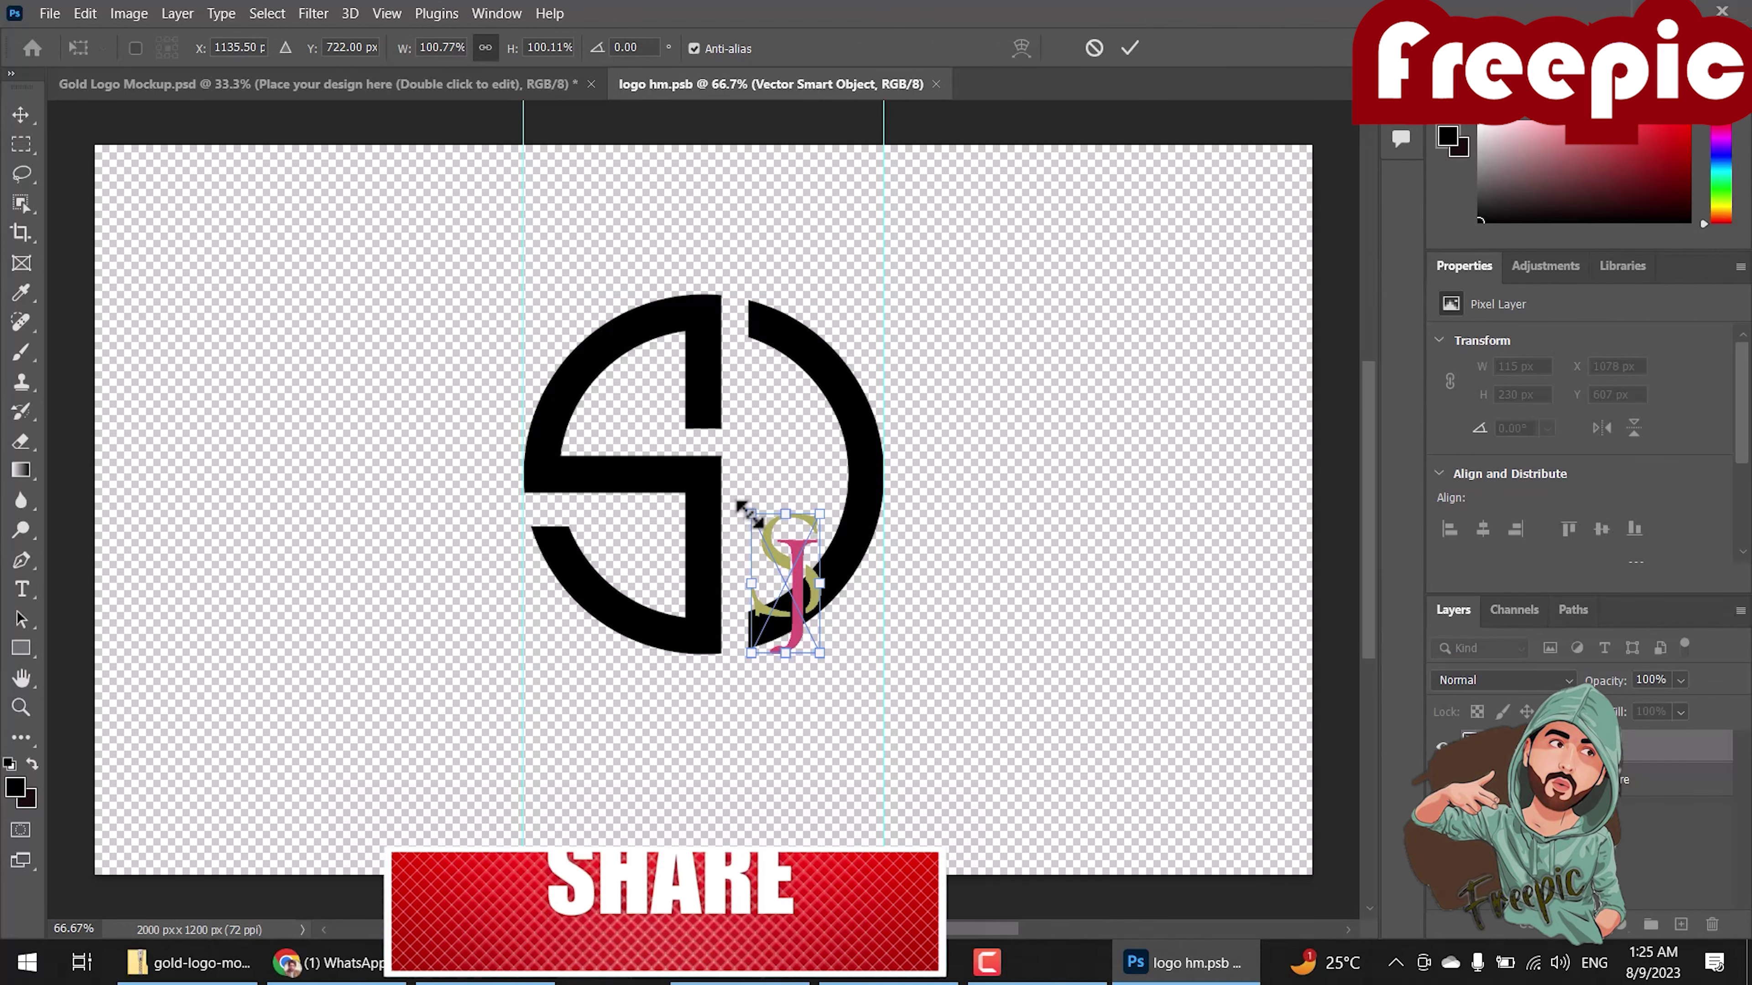
Enlarge the placed monogram to about 395 × 789 px and hide the old circular logo's layer.
{"action": "left_click_drag", "start_coordinate": [741, 519], "coordinate": [313, 372]}
{"action": "left_click_drag", "start_coordinate": [732, 518], "coordinate": [723, 528]}
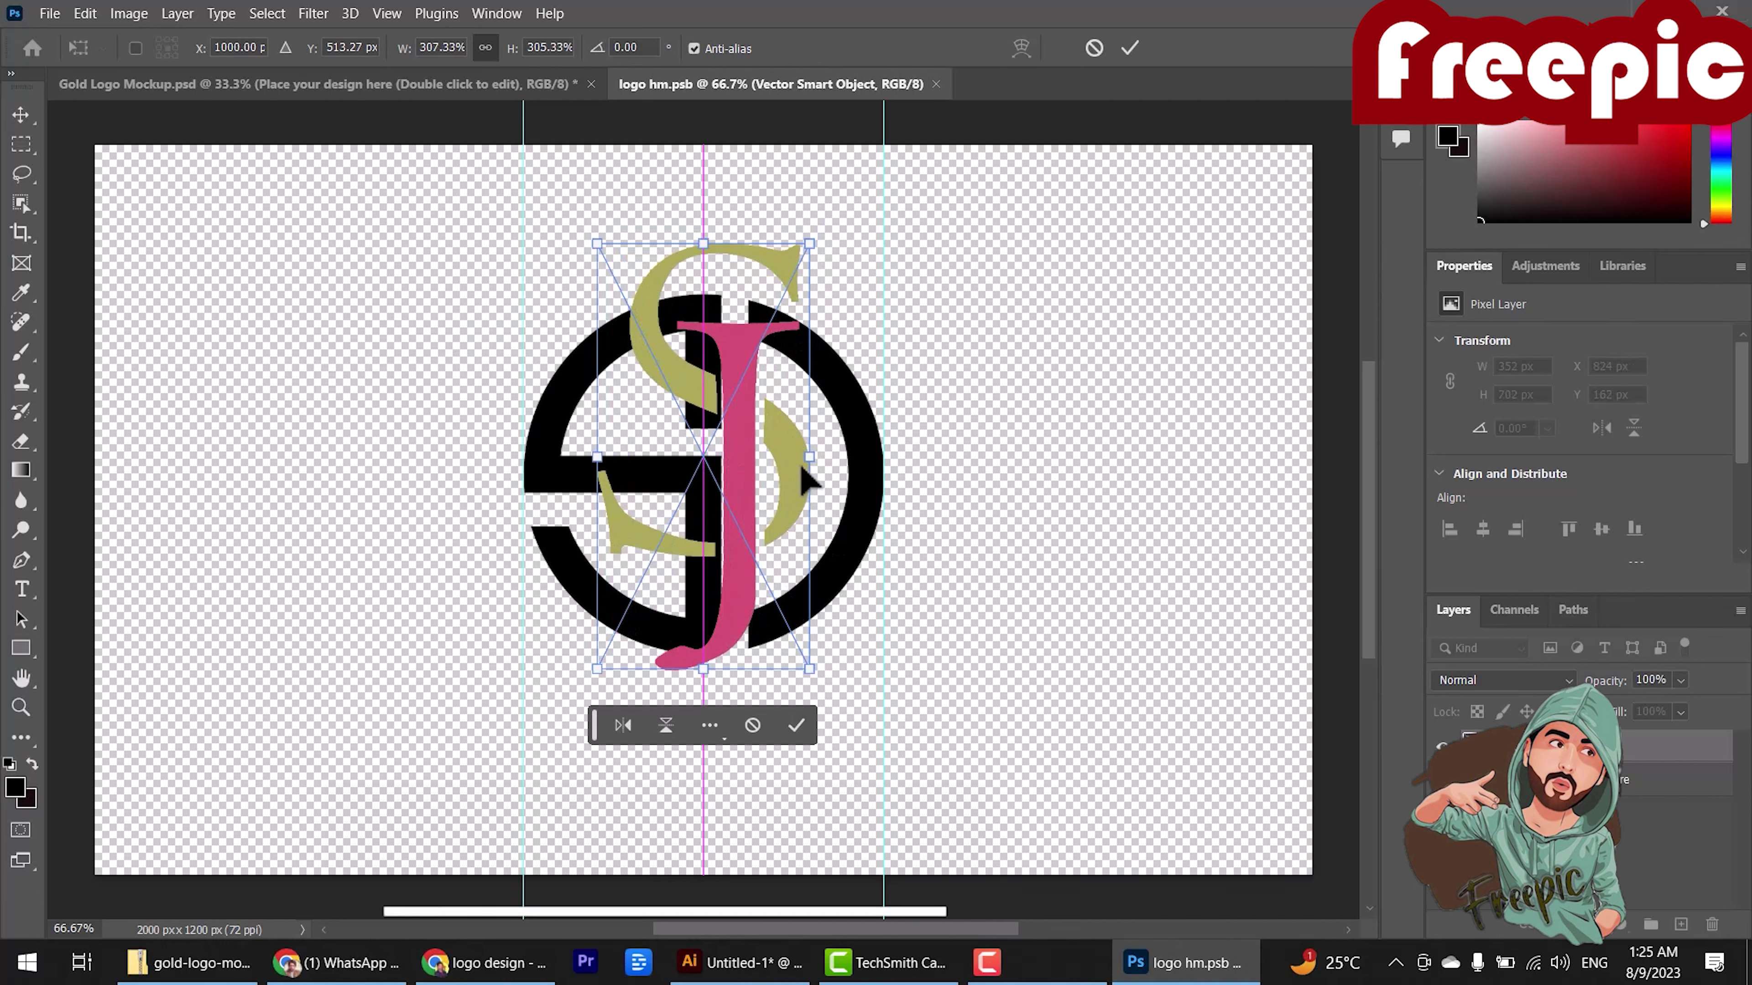
{"action": "left_click_drag", "start_coordinate": [809, 467], "coordinate": [727, 521]}
{"action": "key", "text": "Return"}
{"action": "left_click", "coordinate": [1442, 779]}
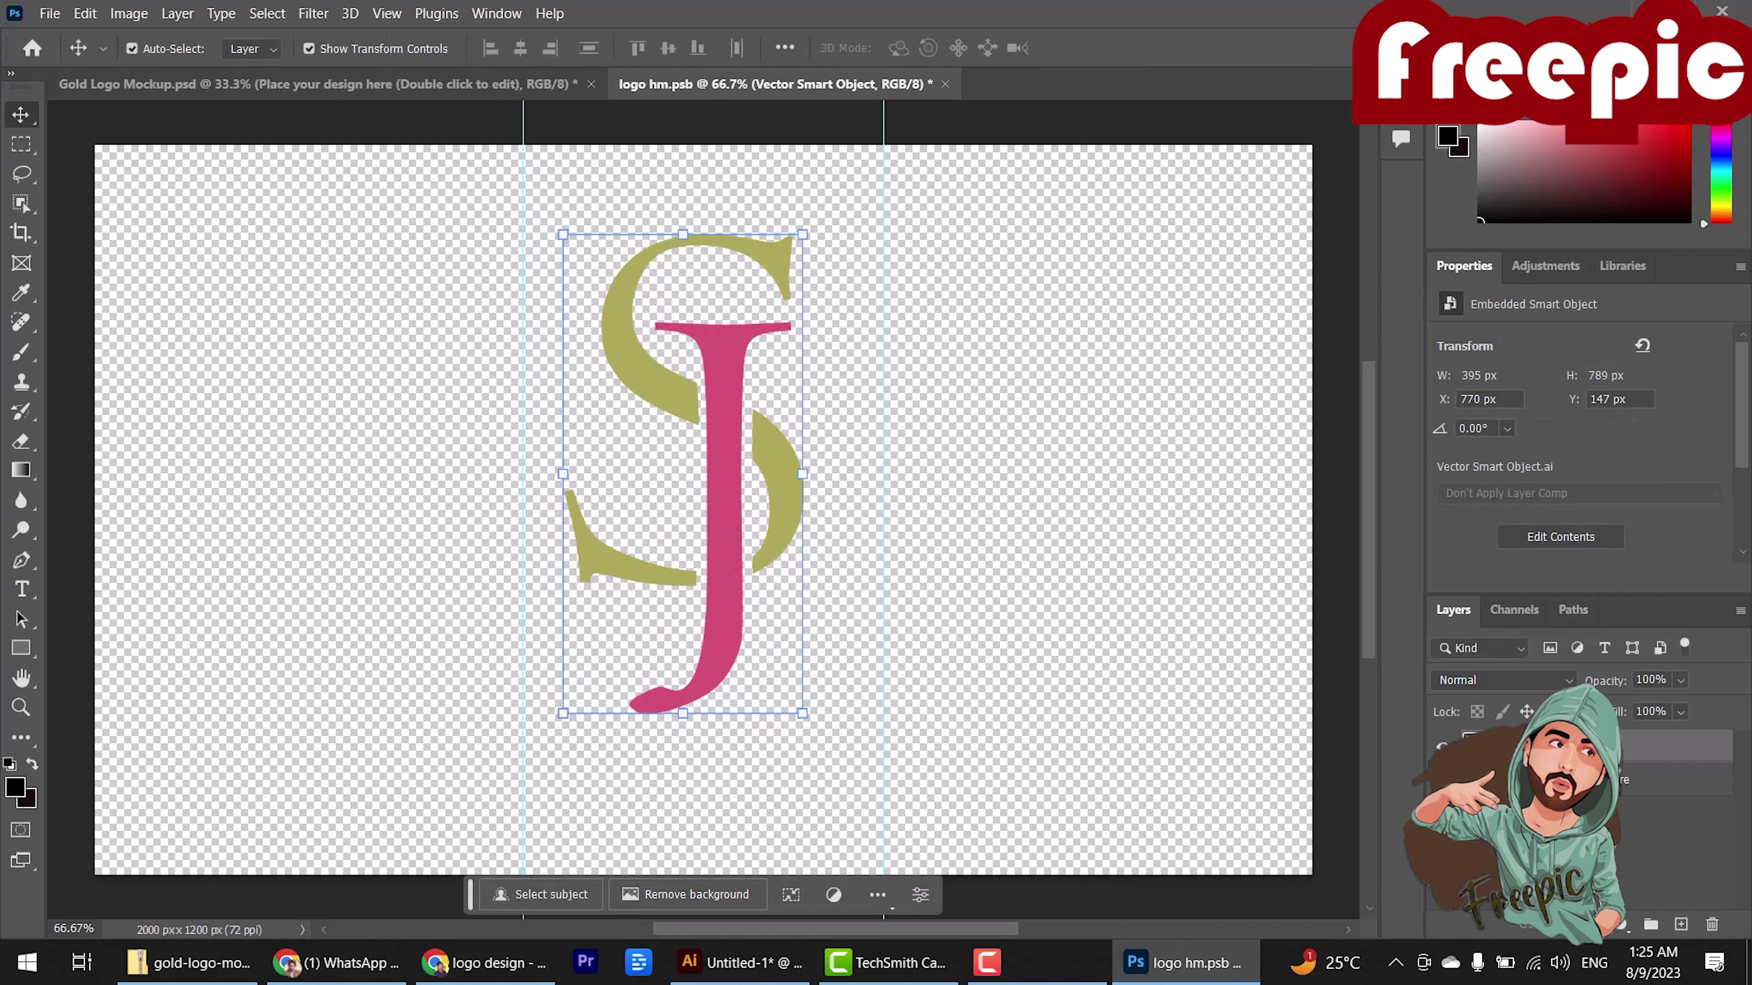
Shift the monogram slightly down and left between the guides, and save logo hm.psb to update Gold Logo Mockup.psd.
{"action": "left_click_drag", "start_coordinate": [734, 592], "coordinate": [711, 608]}
{"action": "left_click", "coordinate": [814, 600]}
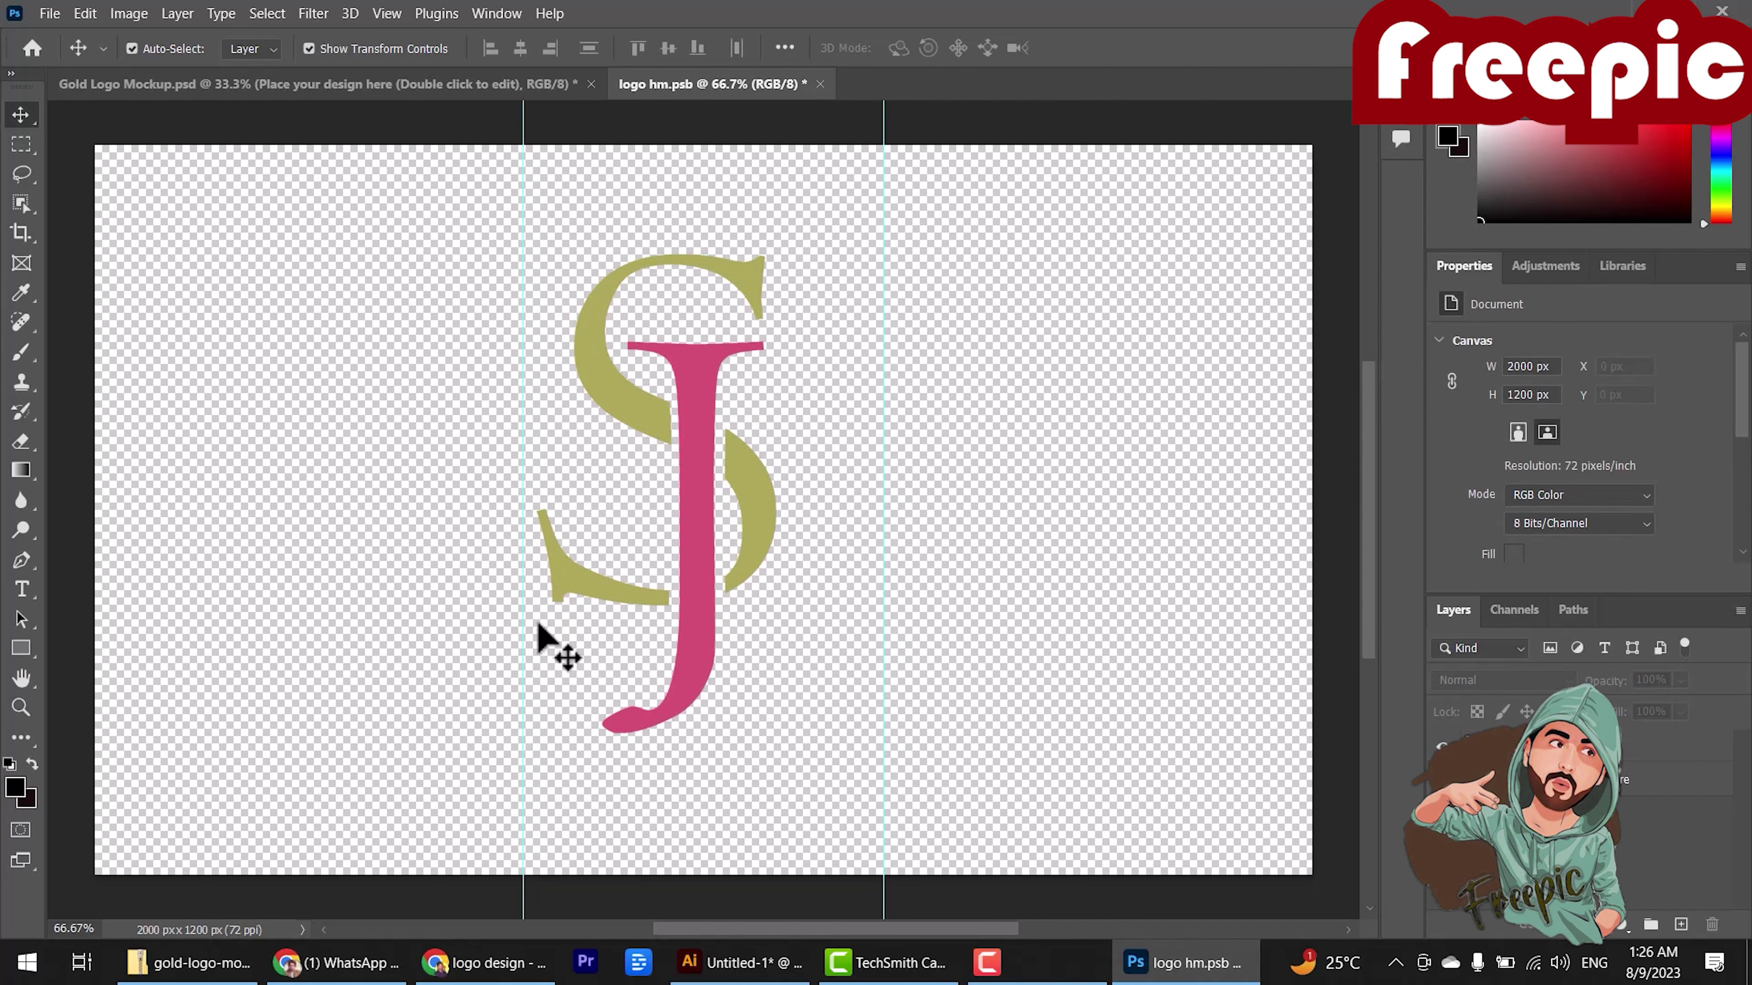
{"action": "key", "text": "ctrl+s"}
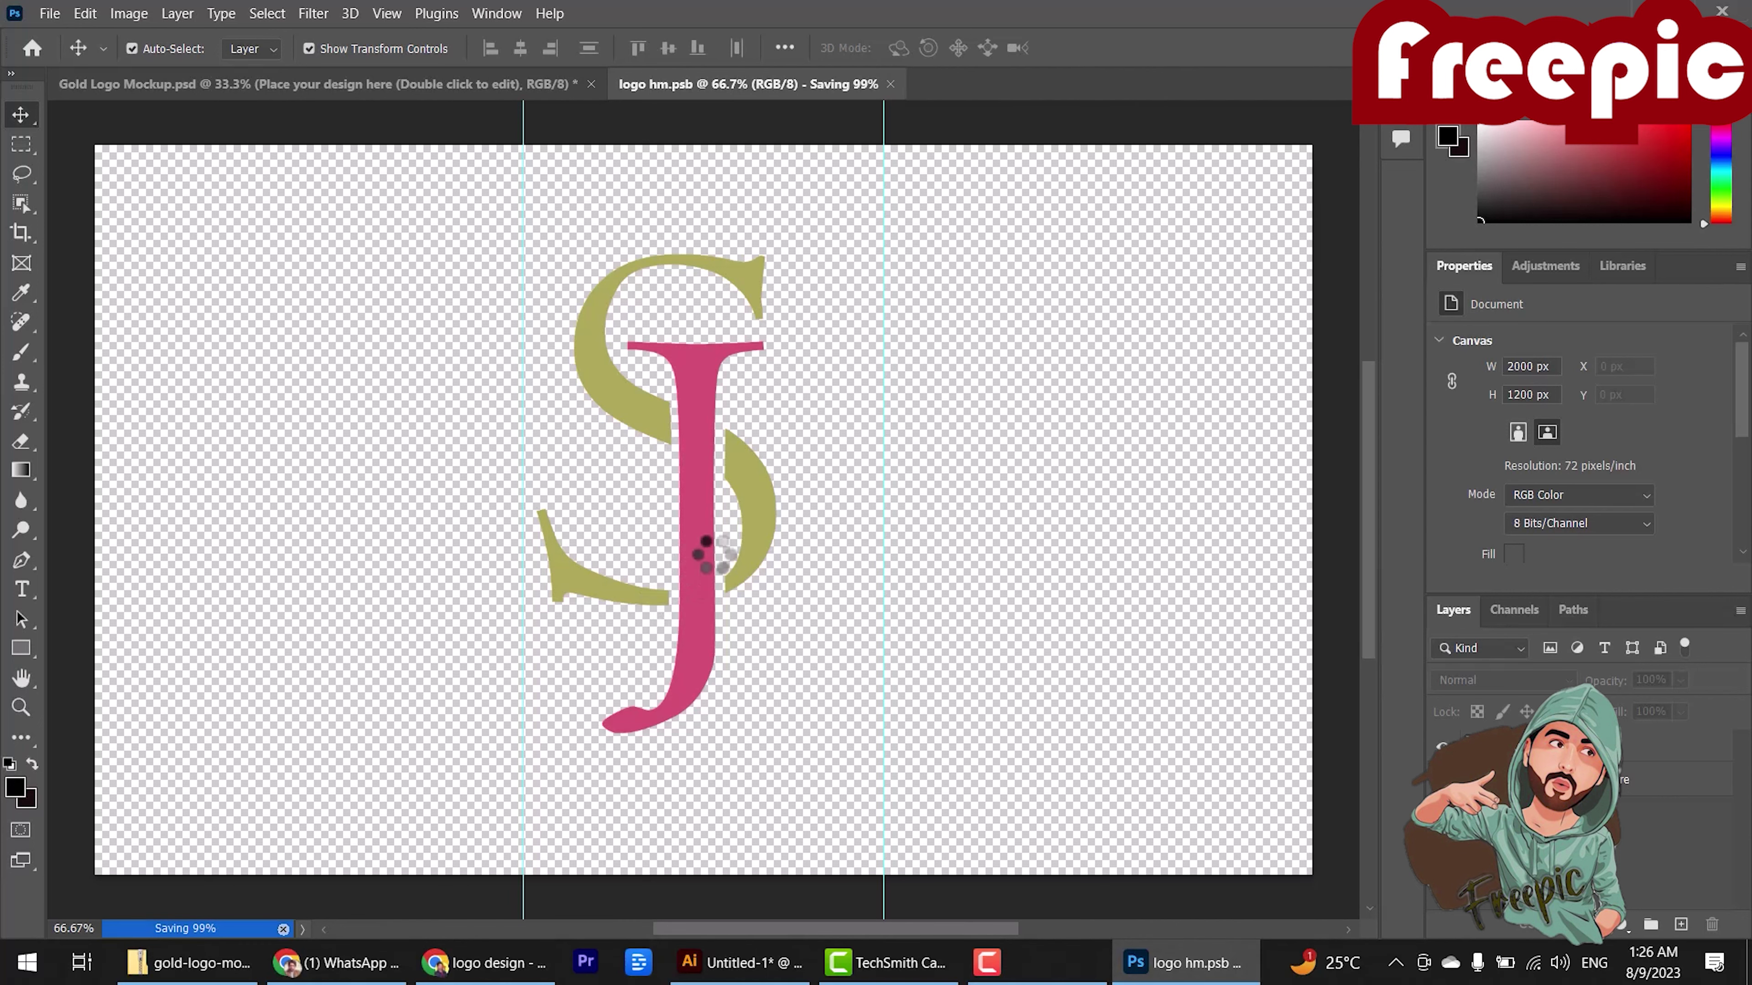
{"action": "left_click", "coordinate": [430, 86]}
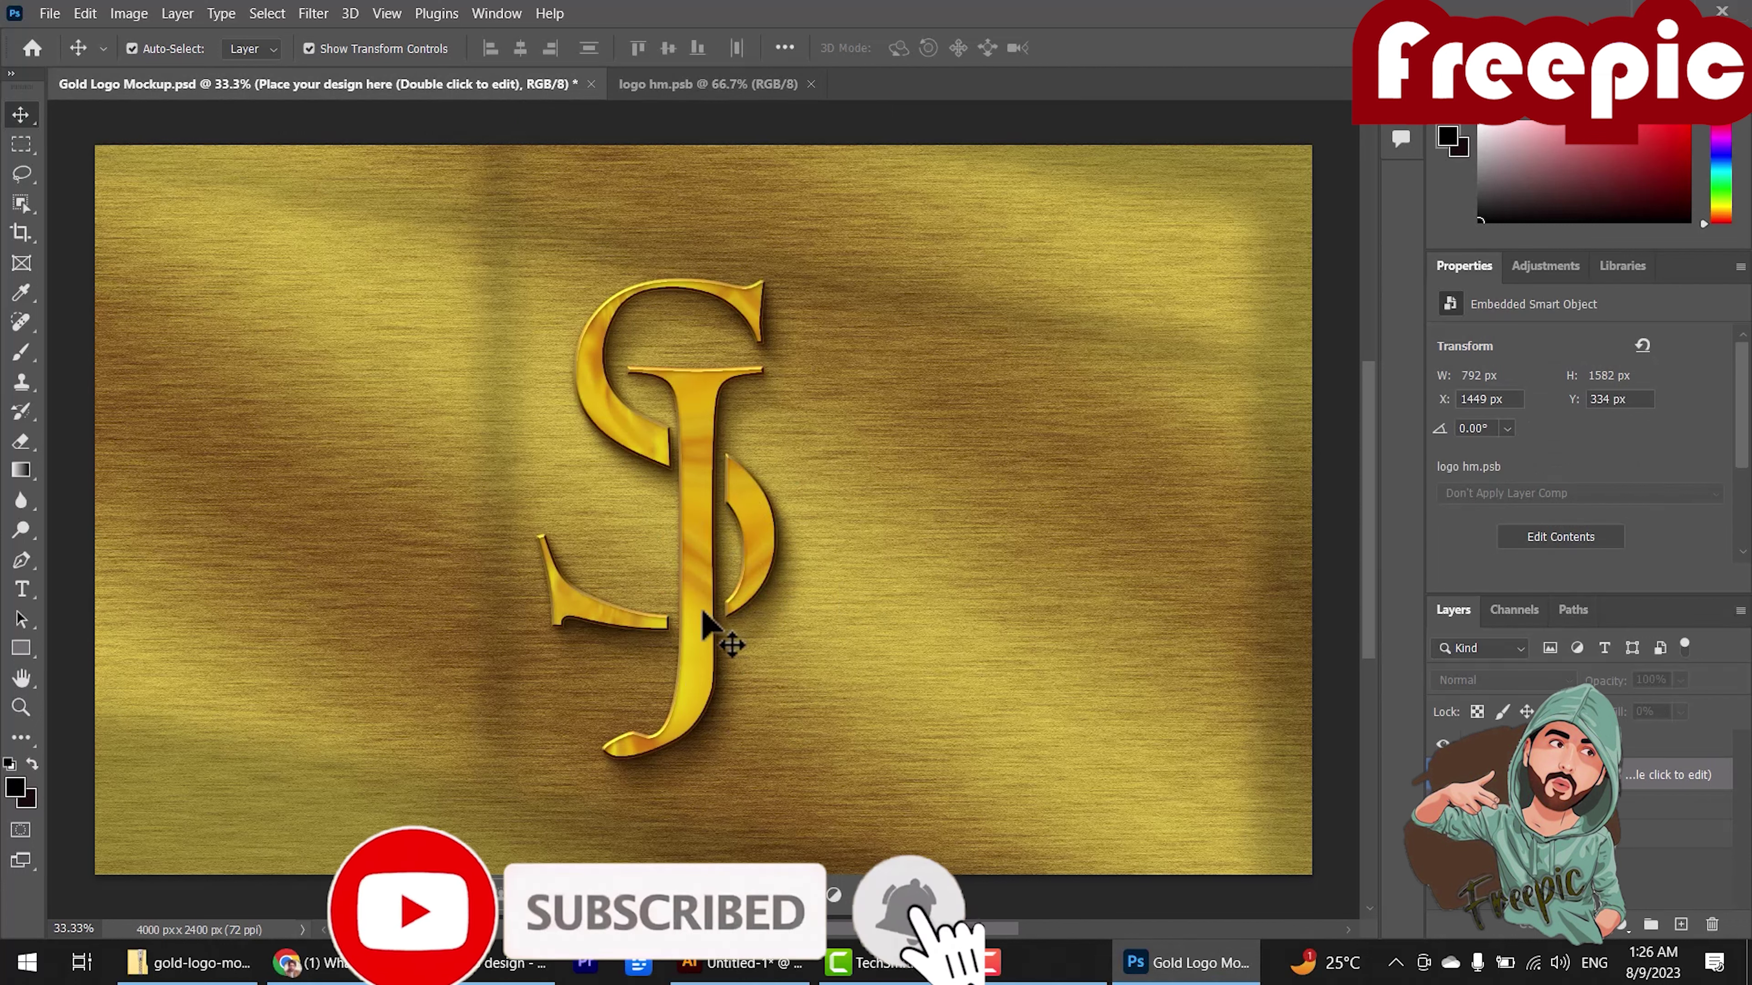
Add white horizontal text reading "Freee" near the upper-left corner of the gold mockup and correct its first letters.
{"action": "left_click", "coordinate": [20, 590]}
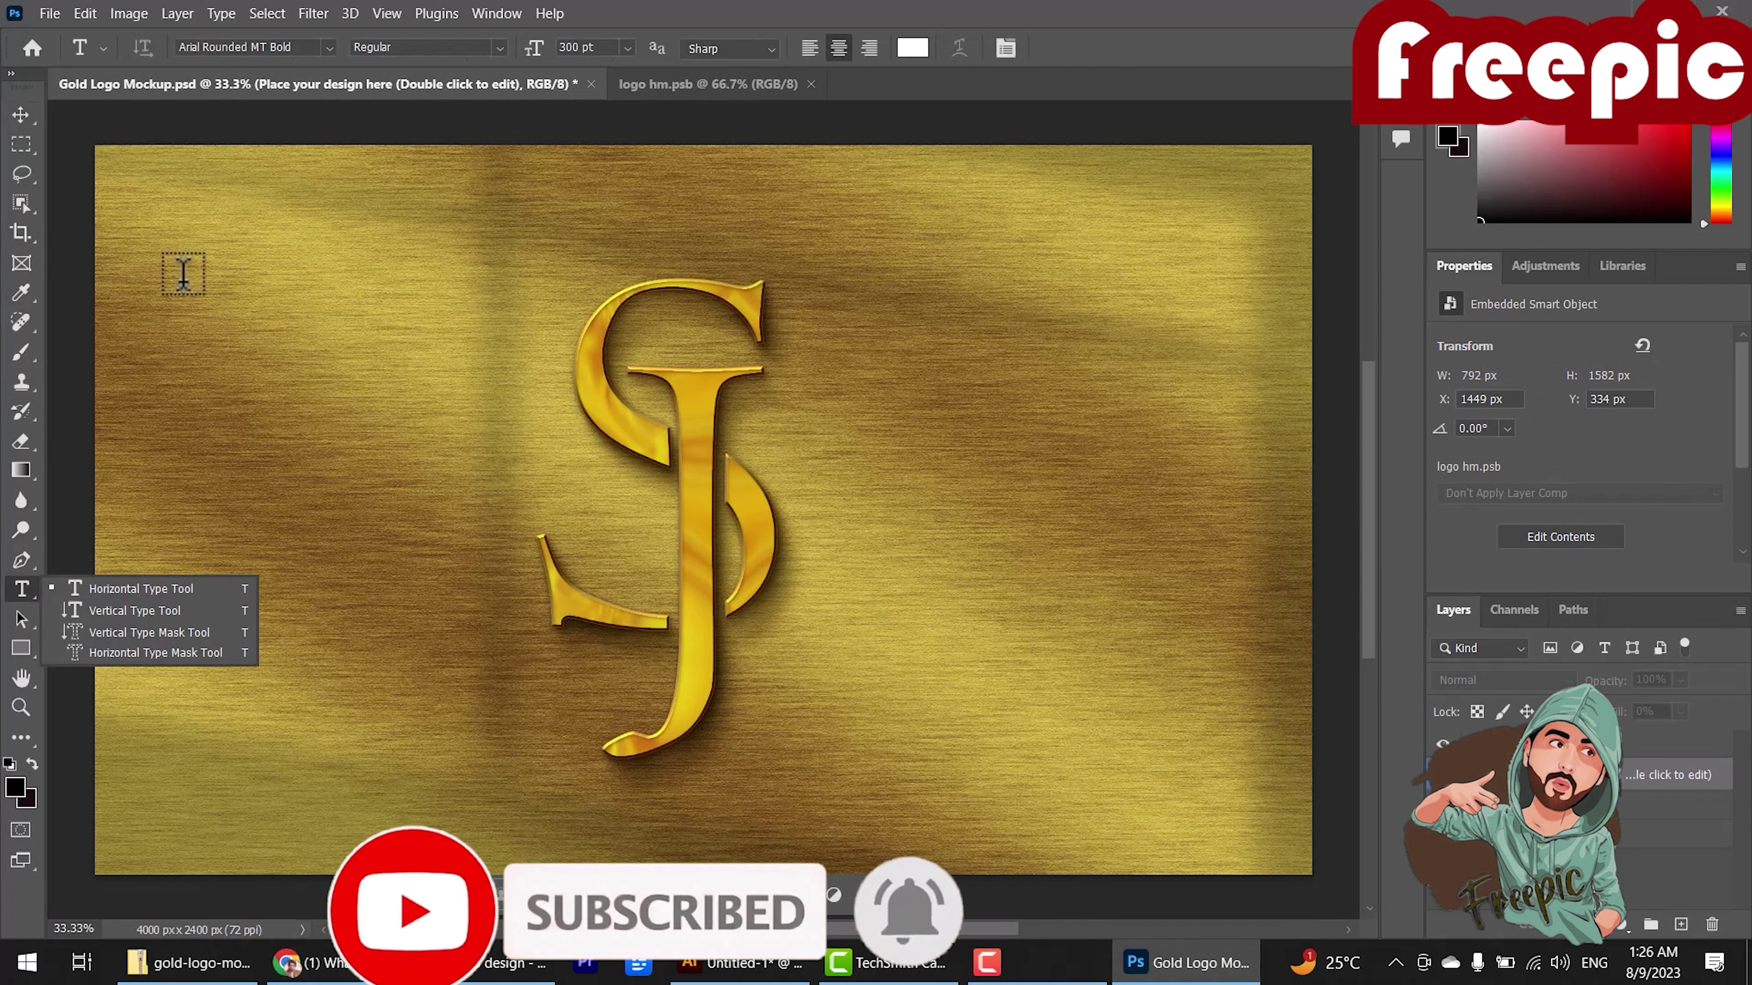
{"action": "left_click", "coordinate": [182, 272]}
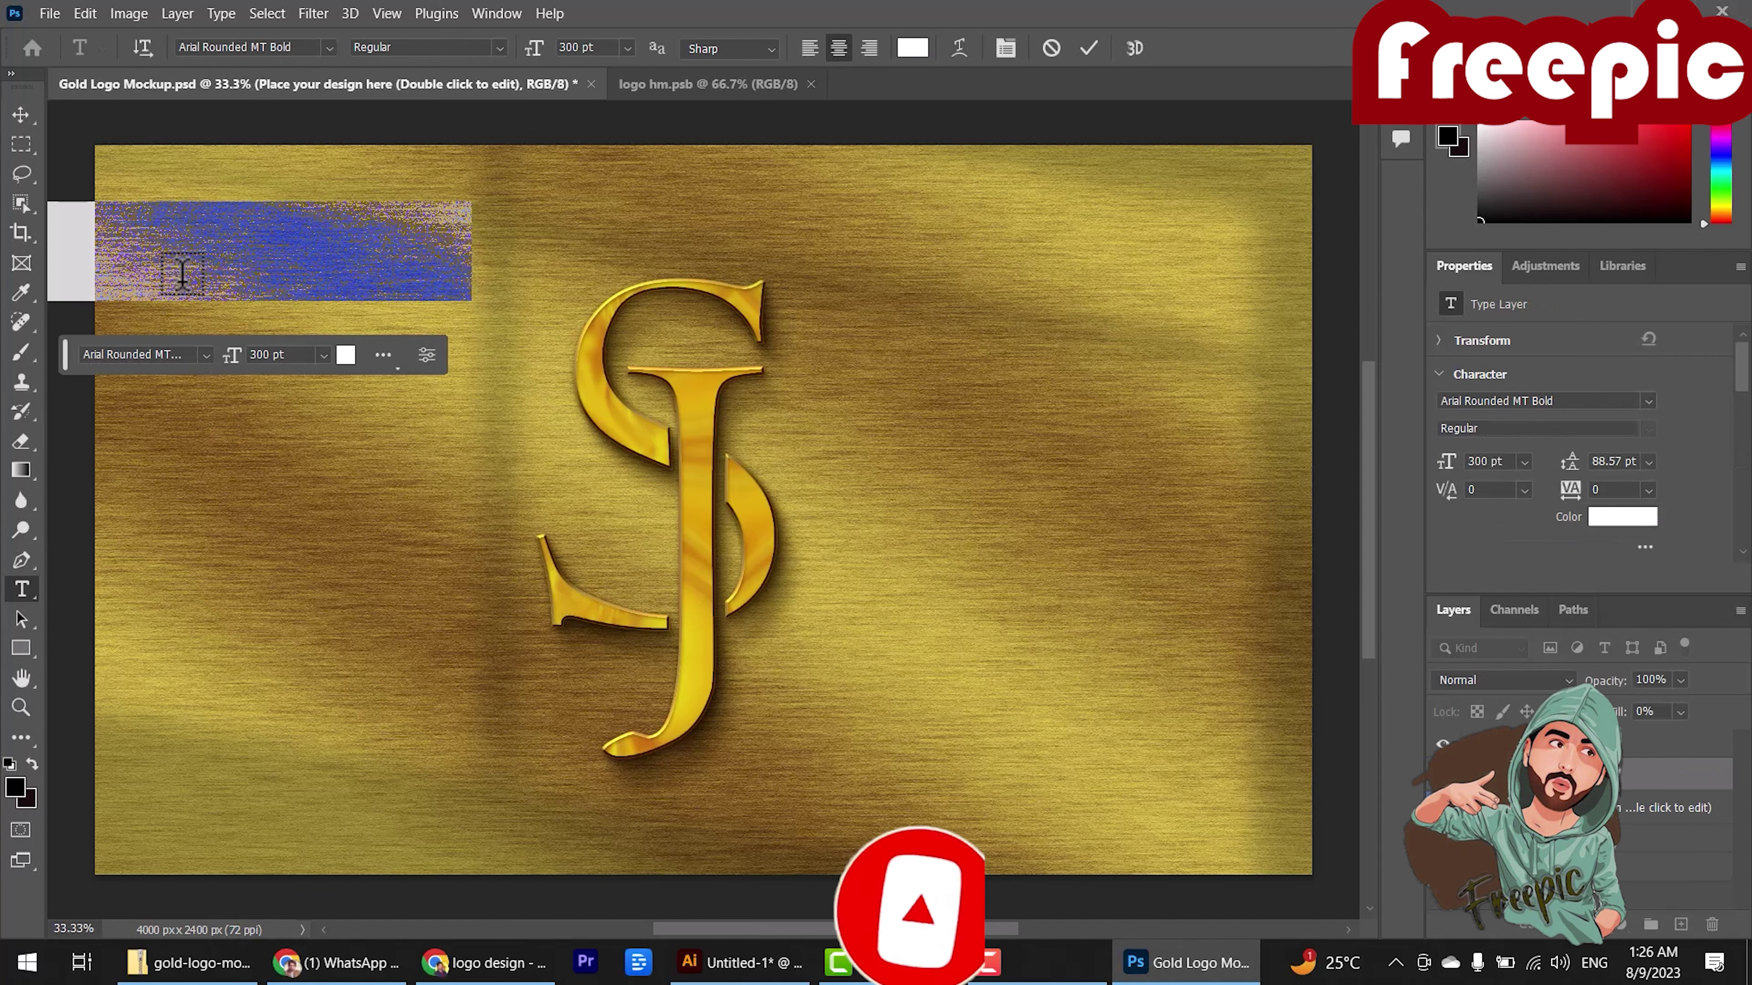
{"action": "type", "text": "F"}
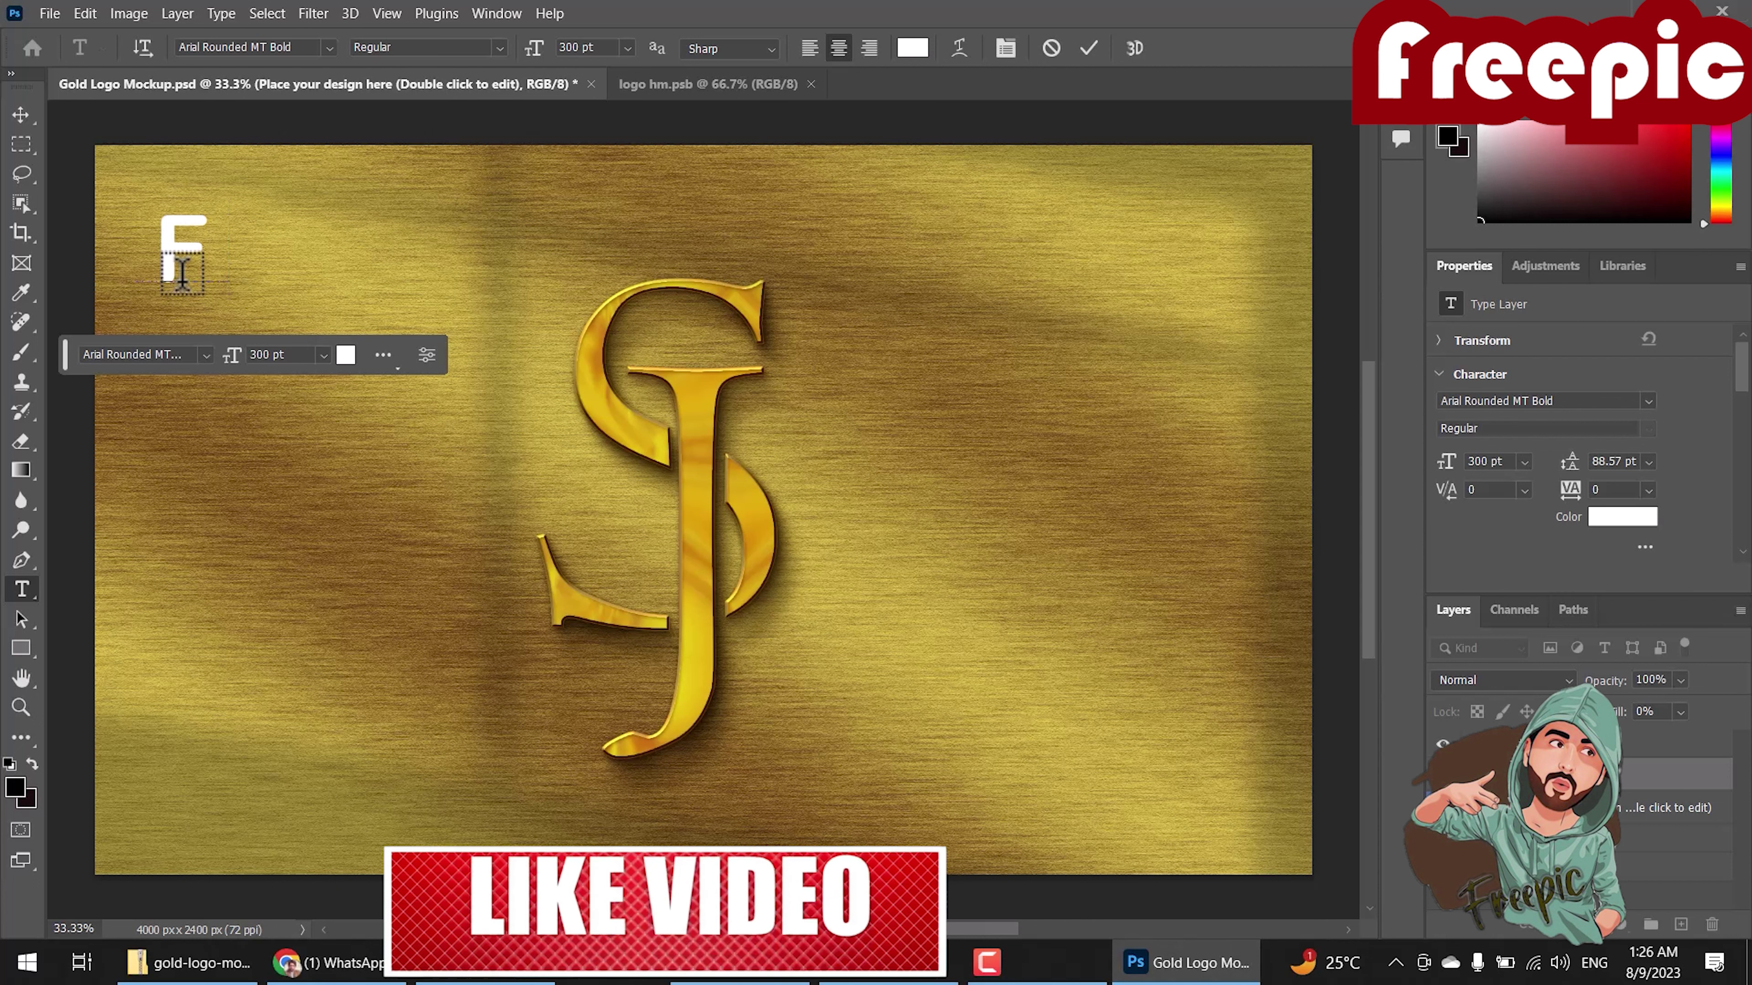
{"action": "type", "text": " reee"}
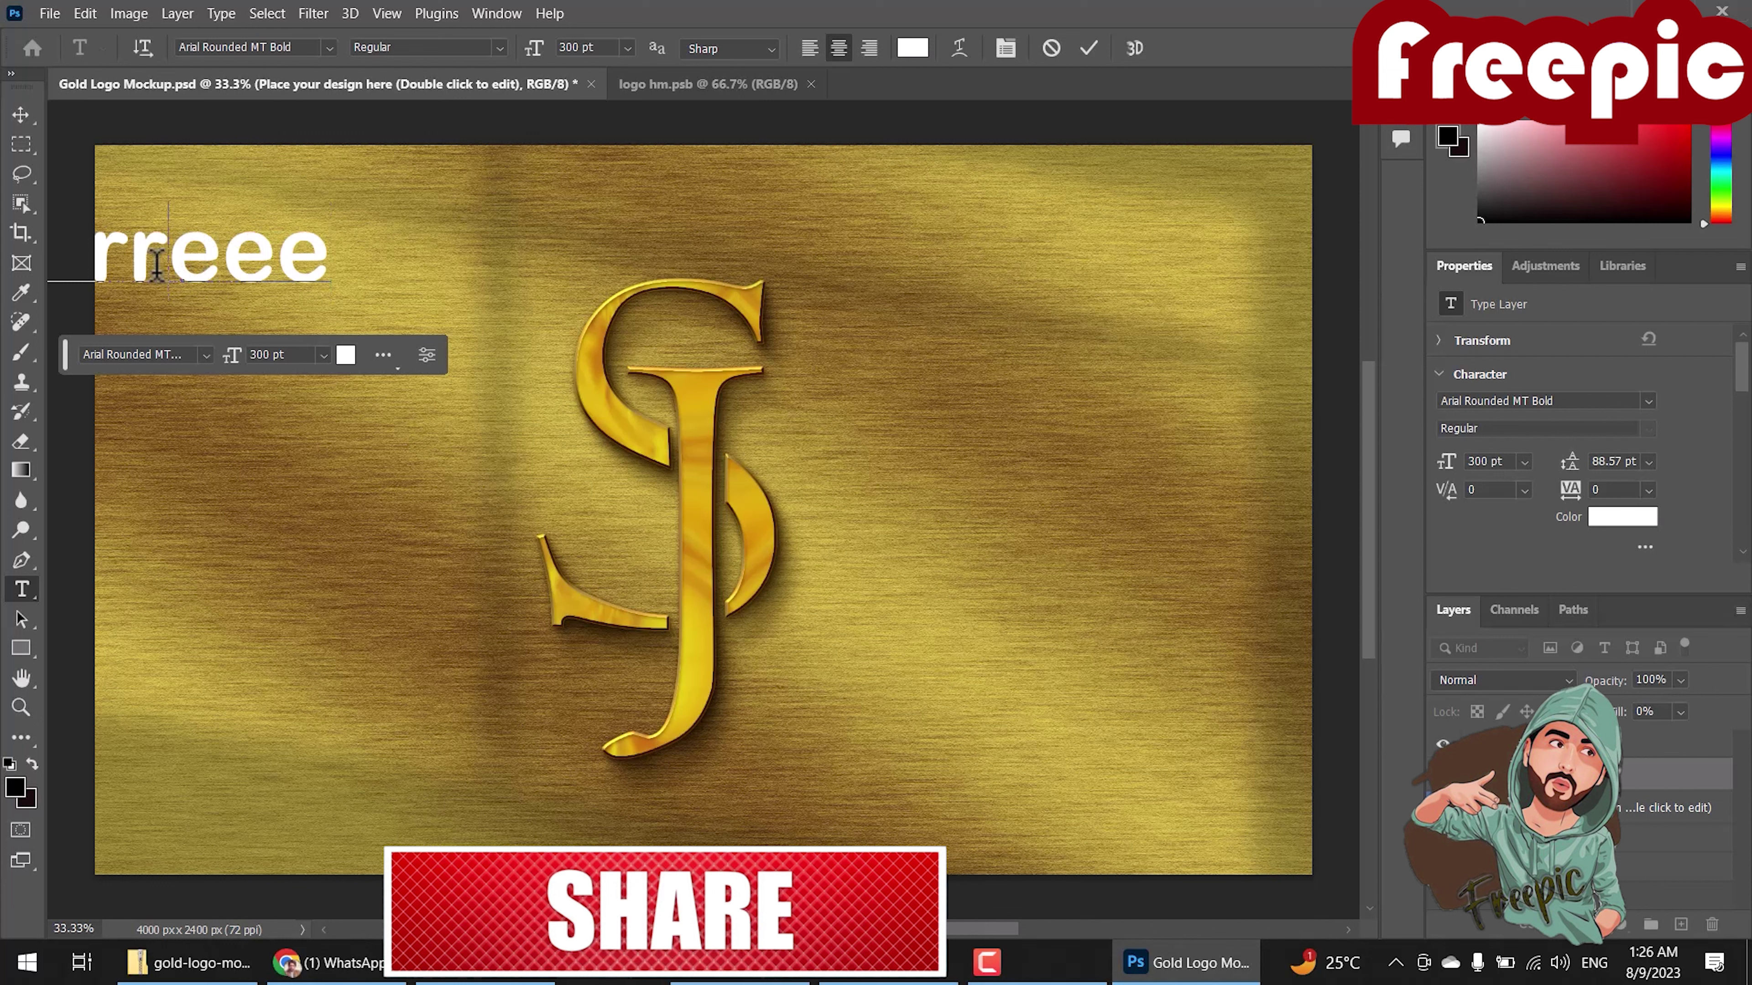
{"action": "key", "text": "BackSpace"}
{"action": "key", "text": "Right"}
{"action": "key", "text": "Right"}
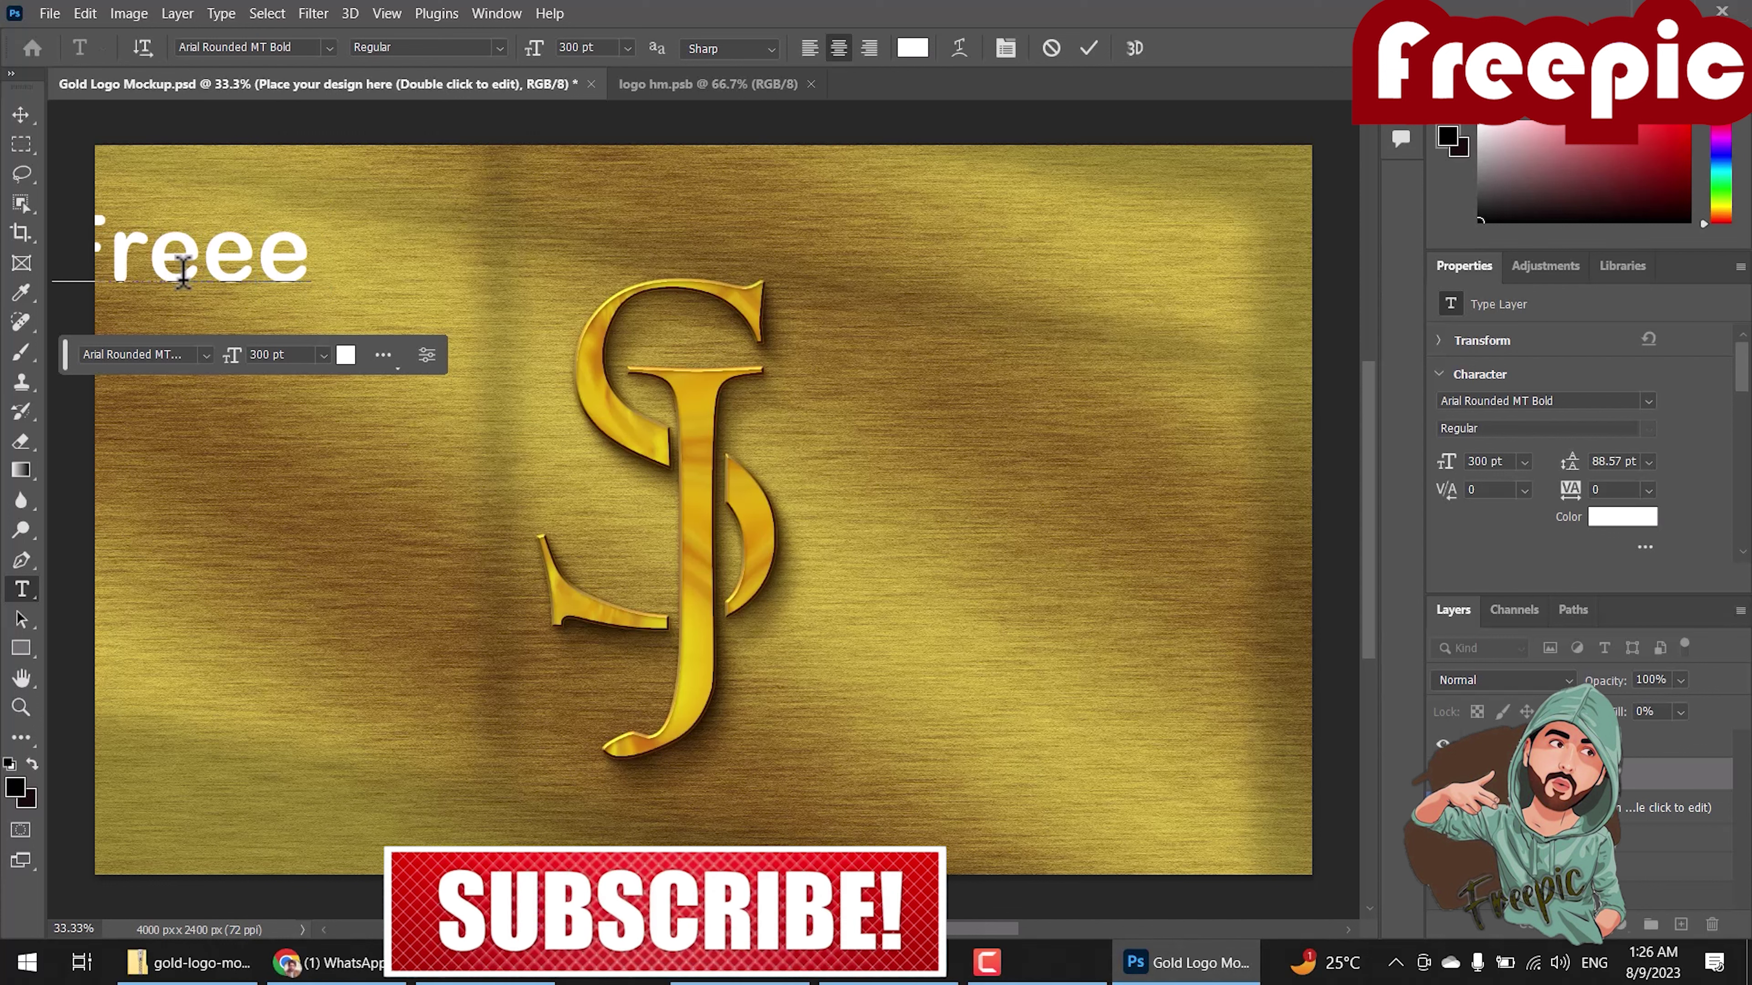